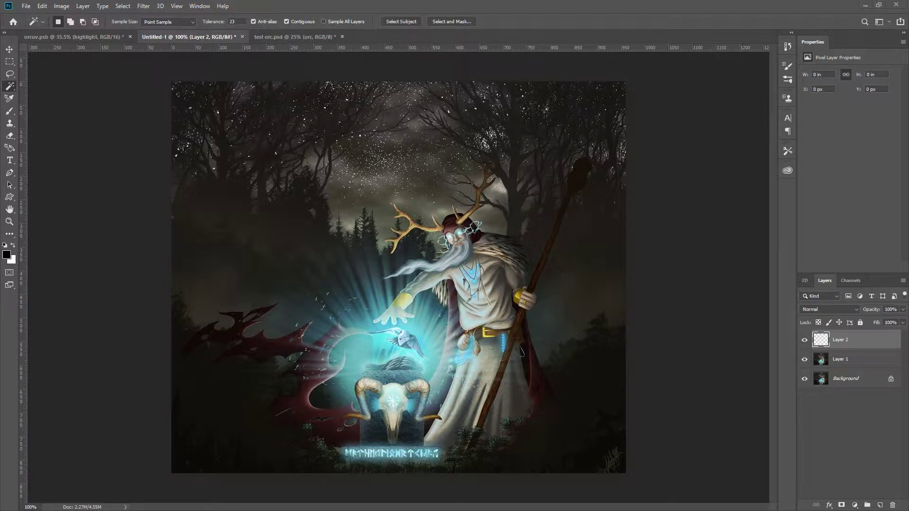
Switch to the test workspace and choose the new sketch brush at a size of 6 px.
{"action": "left_click", "coordinate": [888, 22]}
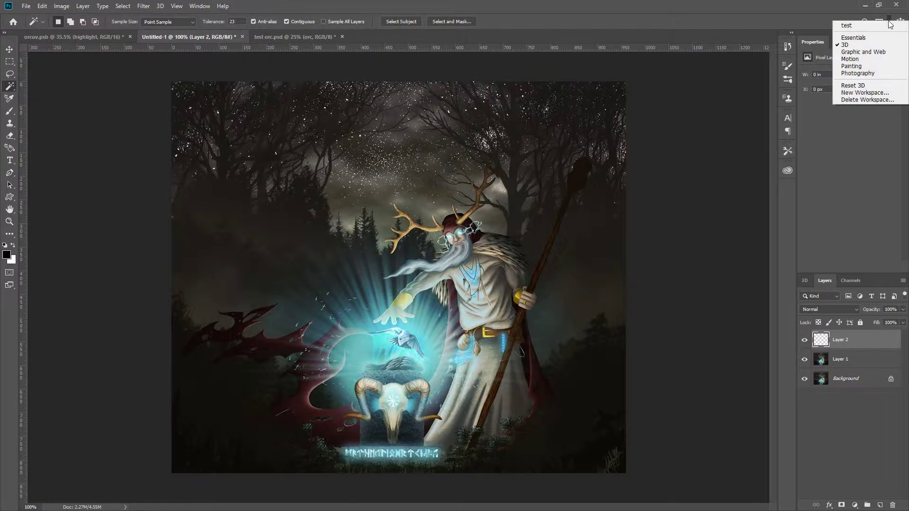
{"action": "left_click", "coordinate": [848, 28]}
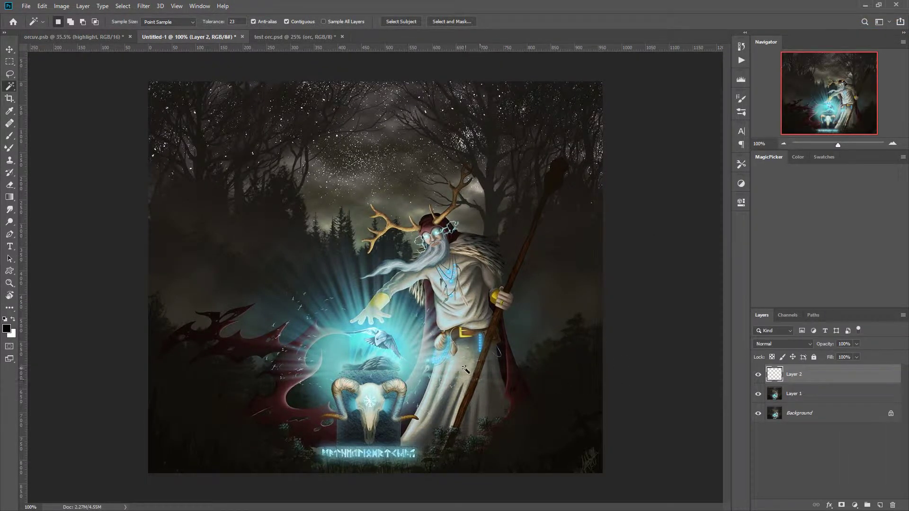
{"action": "key", "text": "F1"}
{"action": "left_click", "coordinate": [471, 324]}
{"action": "right_click", "coordinate": [472, 324]}
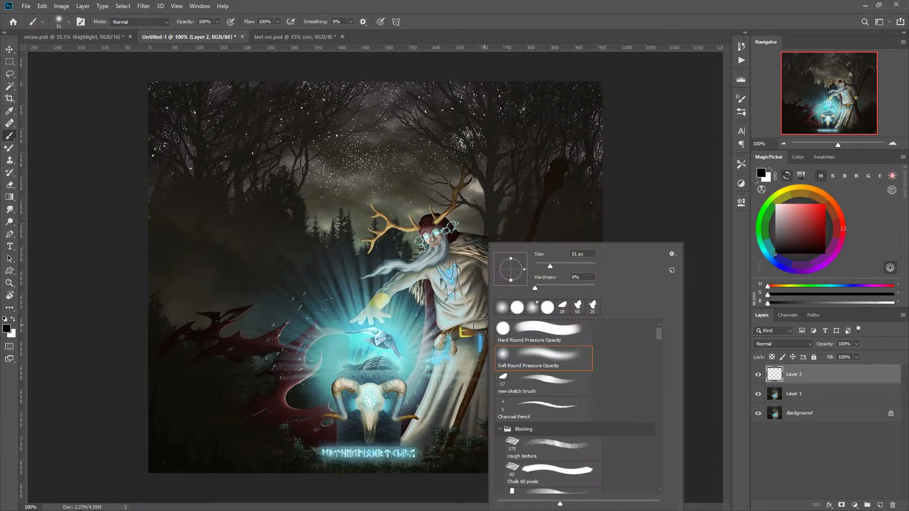
{"action": "left_click", "coordinate": [513, 379]}
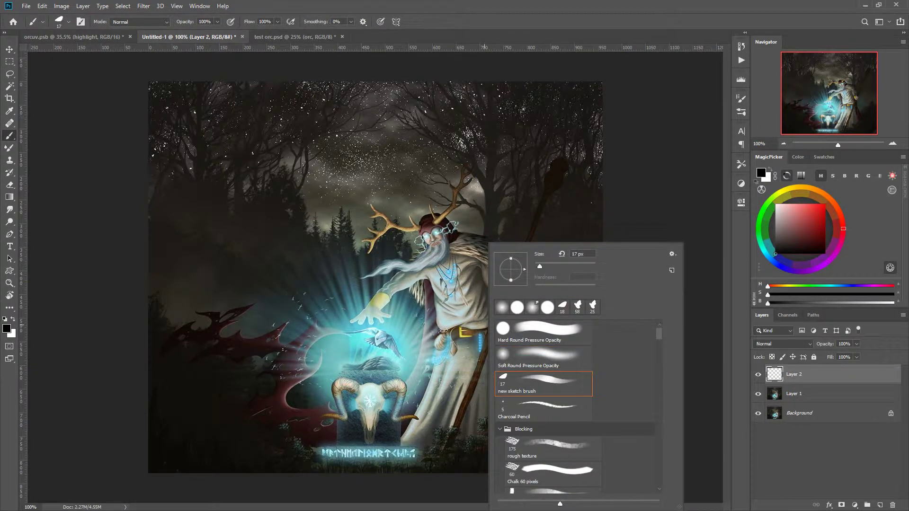
{"action": "left_click_drag", "start_coordinate": [539, 266], "coordinate": [535, 266]}
{"action": "left_click", "coordinate": [463, 322]}
Set the brush colour to pure red and sketch an oval with facial guide lines over the wizard's head.
{"action": "mouse_move", "coordinate": [432, 218]}
{"action": "left_mouse_down"}
{"action": "mouse_move", "coordinate": [432, 246]}
{"action": "mouse_move", "coordinate": [425, 219]}
{"action": "left_mouse_up"}
{"action": "left_click_drag", "start_coordinate": [801, 235], "coordinate": [811, 183]}
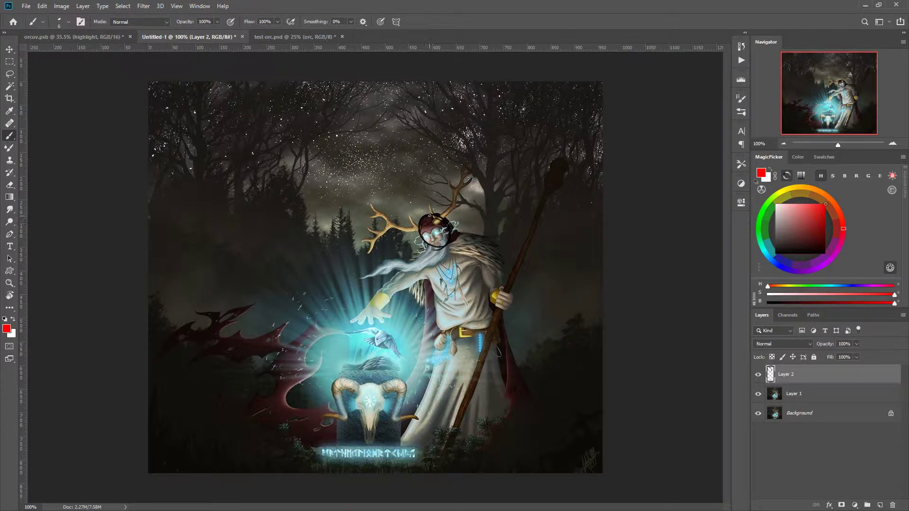
{"action": "mouse_move", "coordinate": [429, 218]}
{"action": "left_mouse_down"}
{"action": "mouse_move", "coordinate": [428, 247]}
{"action": "mouse_move", "coordinate": [407, 233]}
{"action": "left_mouse_up"}
{"action": "left_click_drag", "start_coordinate": [427, 216], "coordinate": [432, 244]}
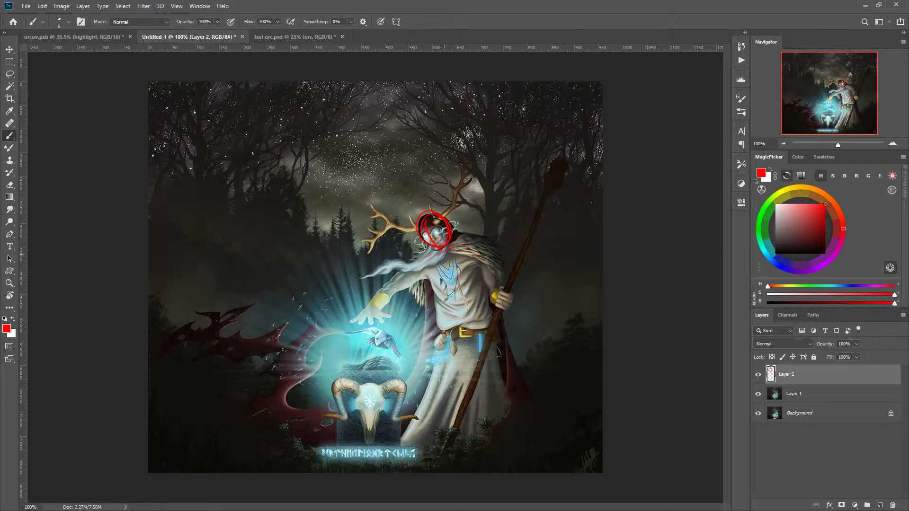
Sketch red gesture lines over the wizard's shoulders, torso curve, both arms and the outstretched hand with its fingers.
{"action": "mouse_move", "coordinate": [471, 248]}
{"action": "left_mouse_down"}
{"action": "mouse_move", "coordinate": [424, 263]}
{"action": "mouse_move", "coordinate": [470, 248]}
{"action": "mouse_move", "coordinate": [450, 256]}
{"action": "mouse_move", "coordinate": [476, 251]}
{"action": "mouse_move", "coordinate": [507, 307]}
{"action": "mouse_move", "coordinate": [493, 297]}
{"action": "left_mouse_up"}
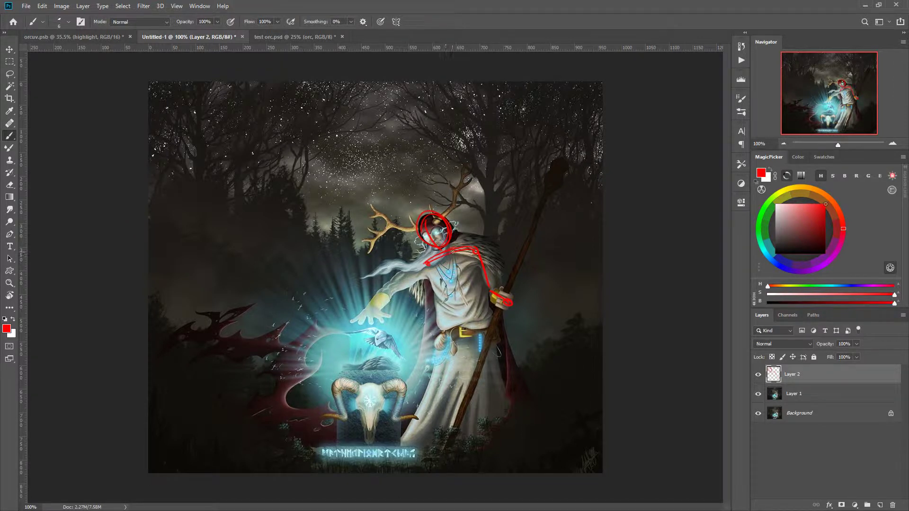
{"action": "left_click_drag", "start_coordinate": [453, 252], "coordinate": [472, 324]}
{"action": "left_click_drag", "start_coordinate": [426, 264], "coordinate": [395, 286]}
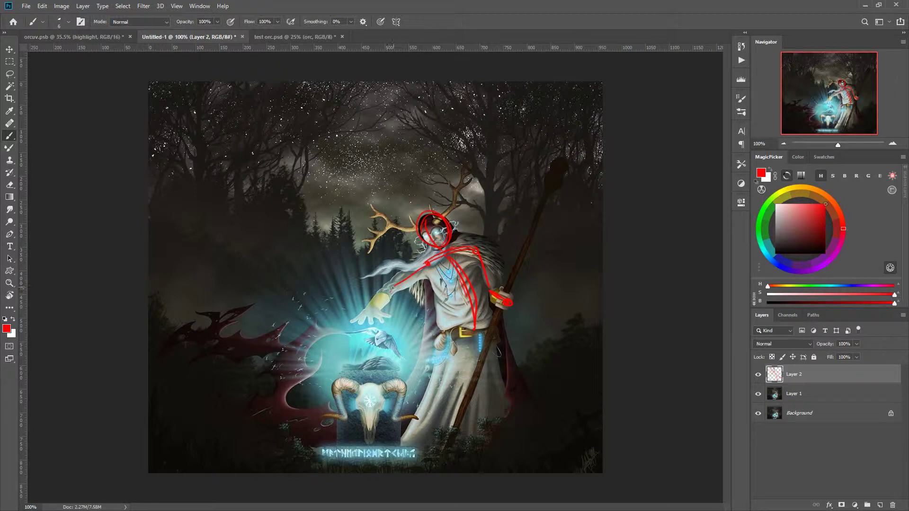
{"action": "left_click_drag", "start_coordinate": [393, 286], "coordinate": [372, 308]}
{"action": "mouse_move", "coordinate": [372, 312]}
{"action": "left_mouse_down"}
{"action": "mouse_move", "coordinate": [393, 329]}
{"action": "mouse_move", "coordinate": [375, 314]}
{"action": "mouse_move", "coordinate": [386, 328]}
{"action": "mouse_move", "coordinate": [371, 316]}
{"action": "mouse_move", "coordinate": [351, 322]}
{"action": "left_mouse_up"}
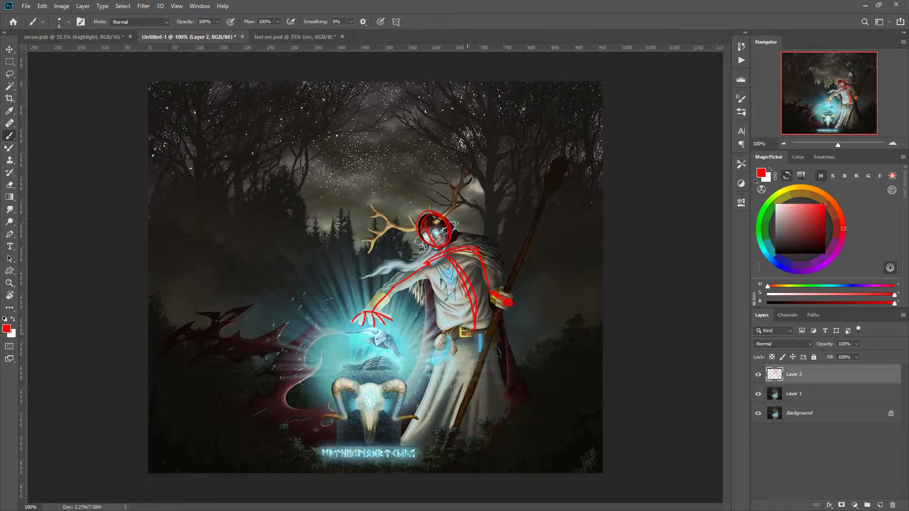
Hide Layer 2 with the red gesture sketch.
{"action": "left_click", "coordinate": [758, 374]}
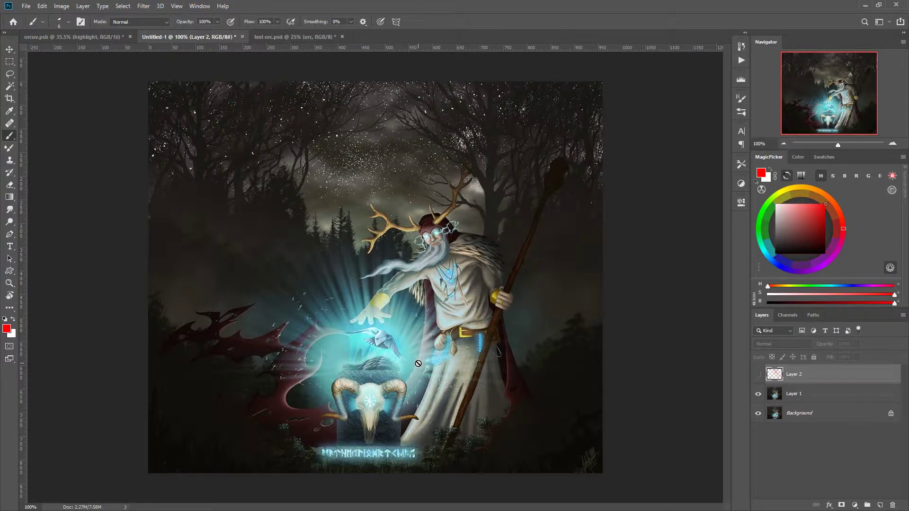
{"action": "left_click", "coordinate": [464, 226]}
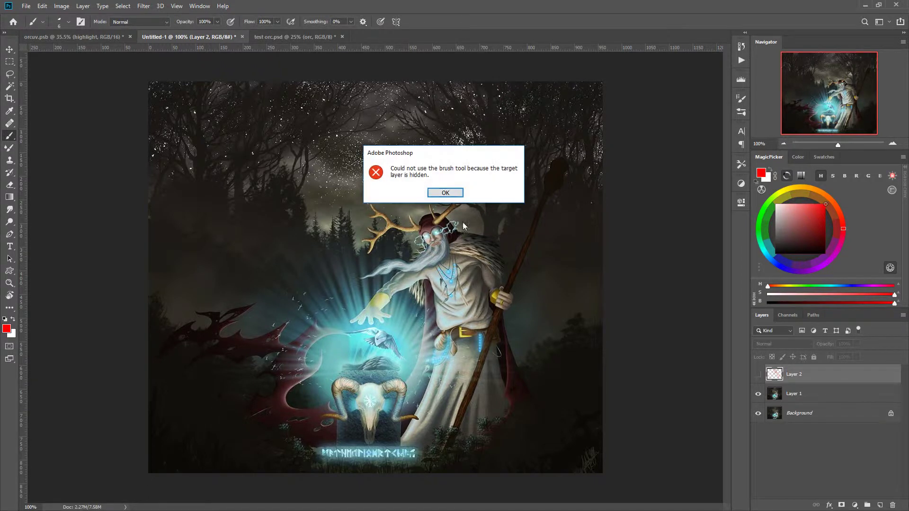
{"action": "left_click", "coordinate": [454, 194]}
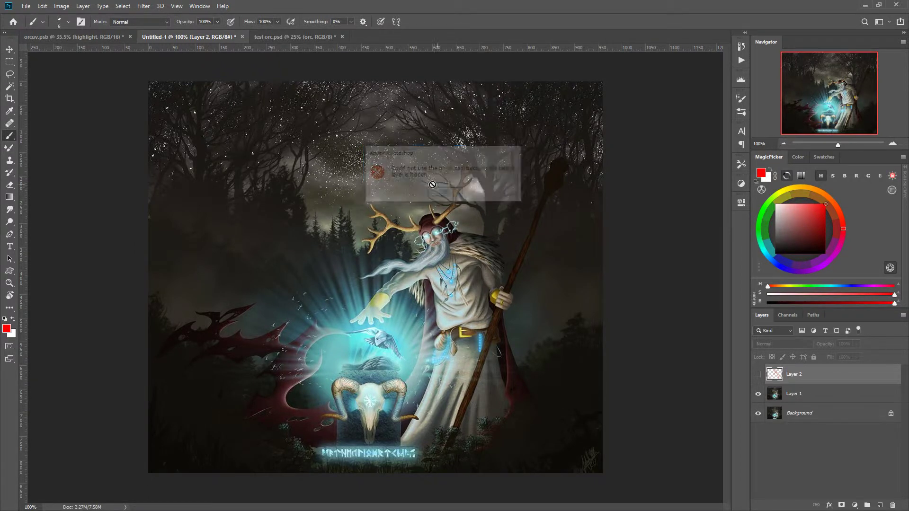
{"action": "right_click", "coordinate": [447, 250]}
{"action": "left_click", "coordinate": [441, 214]}
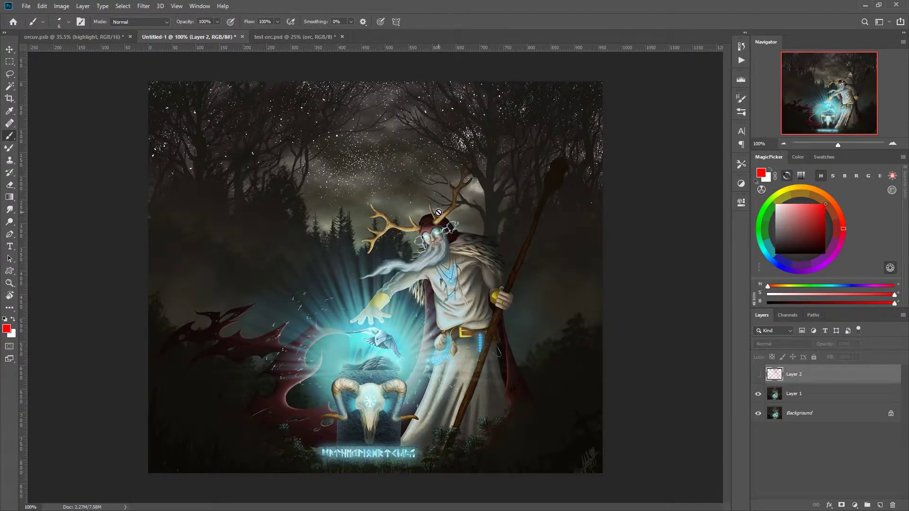
Turn on Transfer for the current brush, with opacity controlled by pen pressure.
{"action": "left_click", "coordinate": [740, 111]}
{"action": "left_click", "coordinate": [741, 98]}
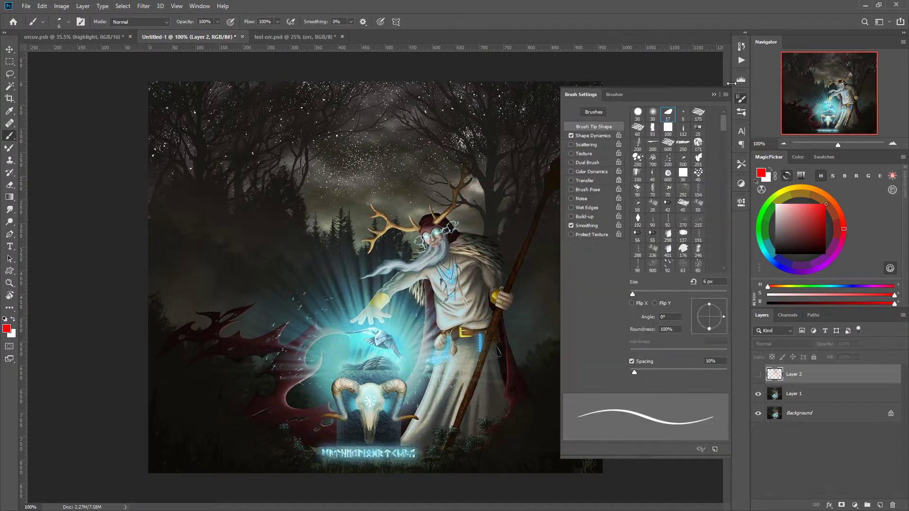
{"action": "left_click", "coordinate": [579, 180]}
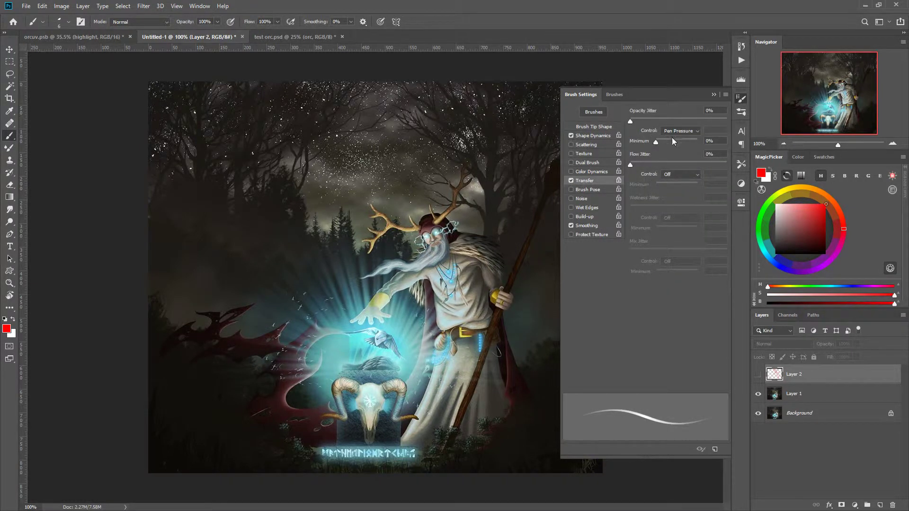
{"action": "left_click", "coordinate": [669, 175]}
{"action": "left_click", "coordinate": [573, 93]}
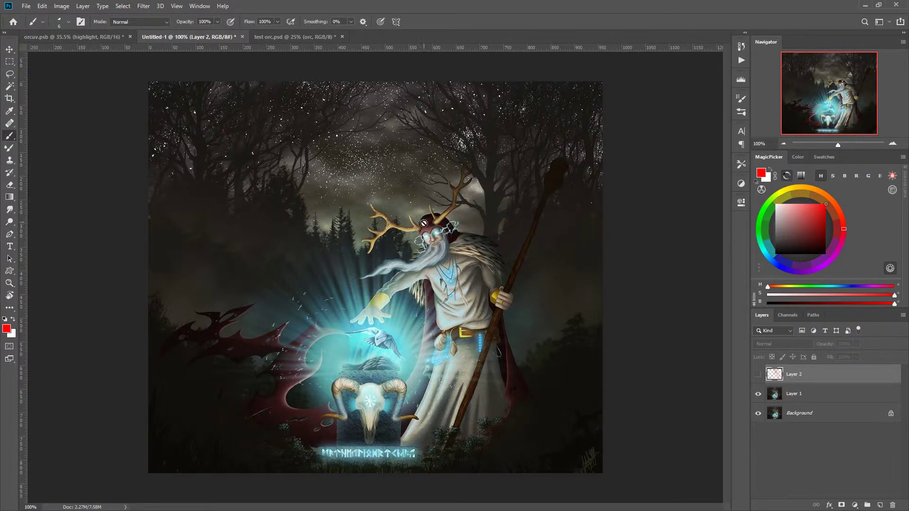
{"action": "right_click", "coordinate": [424, 223]}
{"action": "left_click", "coordinate": [419, 193]}
Add a new layer, sample a grey tone from the sky, and choose the Chalk 60 pixels brush.
{"action": "left_click", "coordinate": [879, 505]}
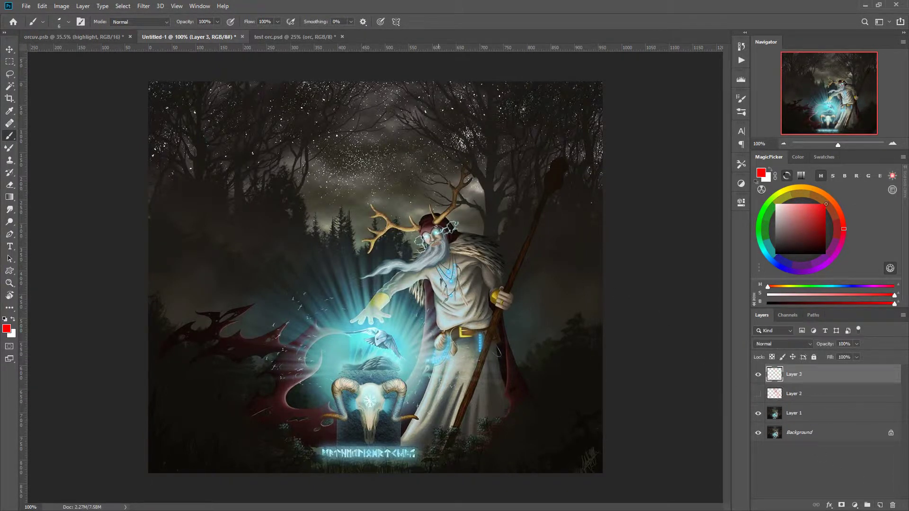
{"action": "left_click", "coordinate": [422, 207], "text": "alt"}
{"action": "right_click", "coordinate": [420, 201]}
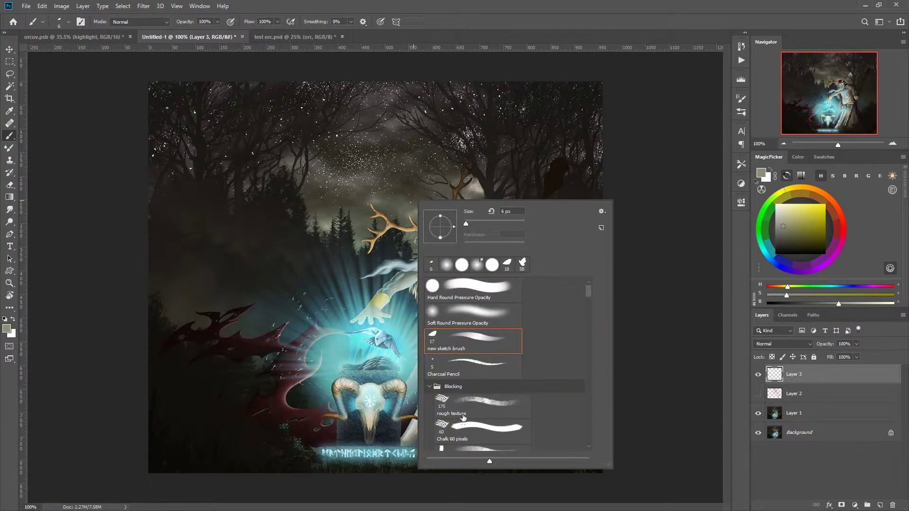
{"action": "left_click", "coordinate": [464, 429]}
{"action": "left_click", "coordinate": [409, 199]}
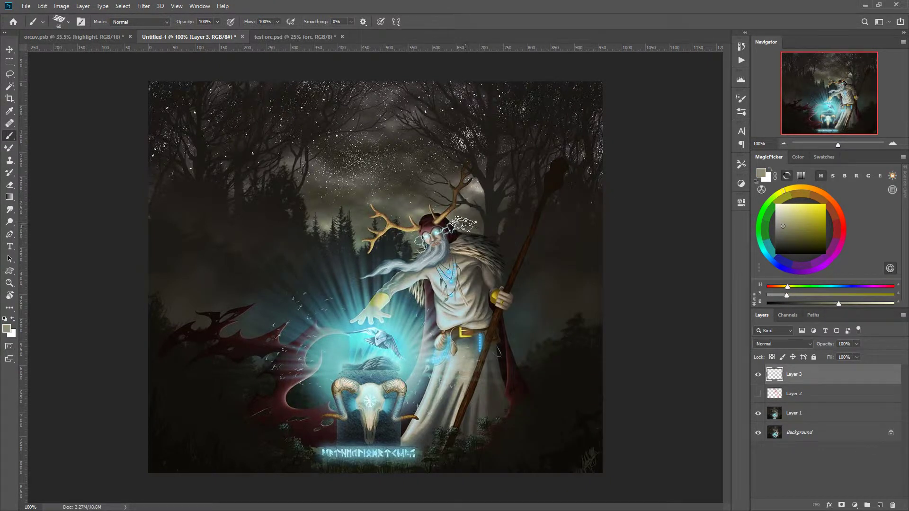
Paint over the wizard's head and antlers with grey and dark tones sampled from the surrounding sky and trees.
{"action": "mouse_move", "coordinate": [461, 222]}
{"action": "left_mouse_down"}
{"action": "mouse_move", "coordinate": [462, 255]}
{"action": "mouse_move", "coordinate": [438, 203]}
{"action": "mouse_move", "coordinate": [477, 210]}
{"action": "mouse_move", "coordinate": [476, 201]}
{"action": "mouse_move", "coordinate": [463, 224]}
{"action": "mouse_move", "coordinate": [463, 255]}
{"action": "mouse_move", "coordinate": [468, 235]}
{"action": "mouse_move", "coordinate": [450, 227]}
{"action": "mouse_move", "coordinate": [431, 257]}
{"action": "mouse_move", "coordinate": [410, 216]}
{"action": "mouse_move", "coordinate": [447, 216]}
{"action": "mouse_move", "coordinate": [458, 205]}
{"action": "mouse_move", "coordinate": [450, 187]}
{"action": "mouse_move", "coordinate": [448, 203]}
{"action": "mouse_move", "coordinate": [447, 182]}
{"action": "mouse_move", "coordinate": [460, 171]}
{"action": "mouse_move", "coordinate": [432, 198]}
{"action": "mouse_move", "coordinate": [443, 241]}
{"action": "left_mouse_up"}
{"action": "left_click", "coordinate": [475, 200], "text": "alt"}
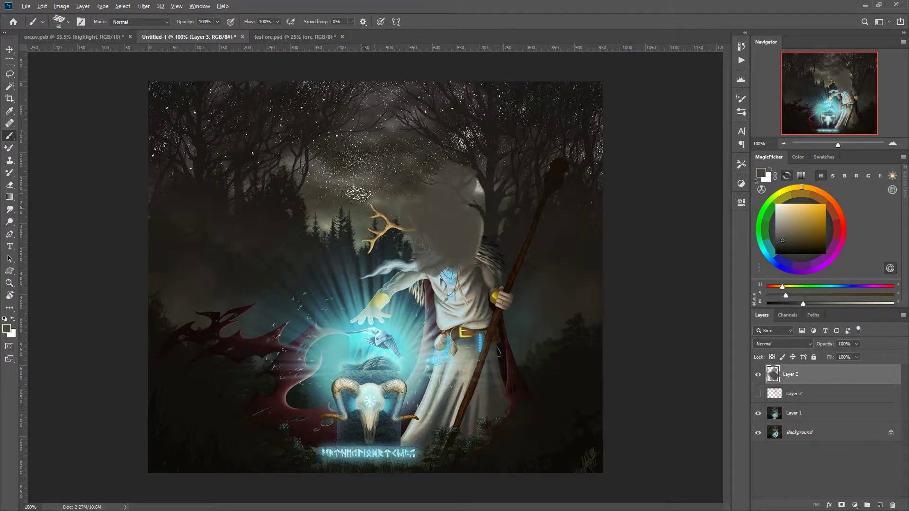
{"action": "left_click", "coordinate": [363, 200], "text": "alt"}
{"action": "mouse_move", "coordinate": [374, 211]}
{"action": "left_mouse_down"}
{"action": "mouse_move", "coordinate": [364, 244]}
{"action": "mouse_move", "coordinate": [384, 225]}
{"action": "mouse_move", "coordinate": [371, 263]}
{"action": "mouse_move", "coordinate": [362, 250]}
{"action": "mouse_move", "coordinate": [387, 225]}
{"action": "mouse_move", "coordinate": [398, 241]}
{"action": "left_mouse_up"}
{"action": "left_click", "coordinate": [367, 248], "text": "alt"}
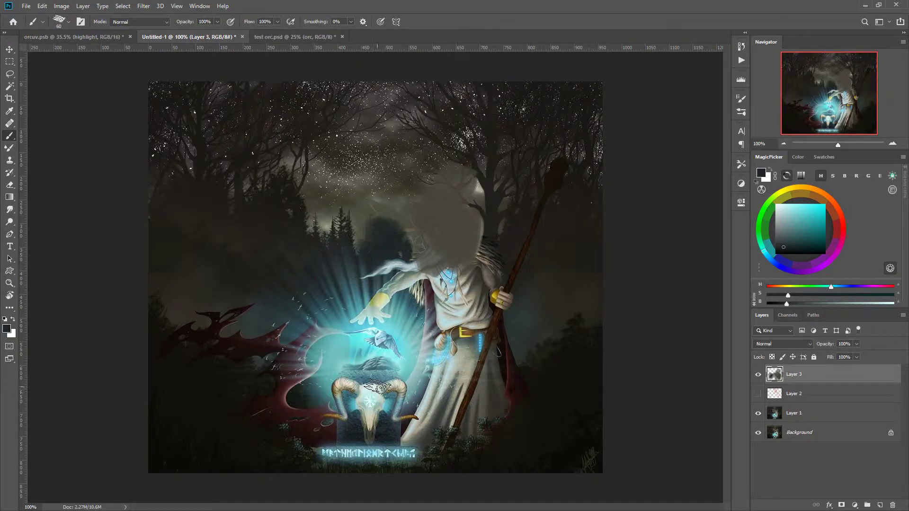
Paint out the wooden staff, the hand holding it and the lower robe with dark forest tones sampled nearby.
{"action": "left_click", "coordinate": [509, 256], "text": "alt"}
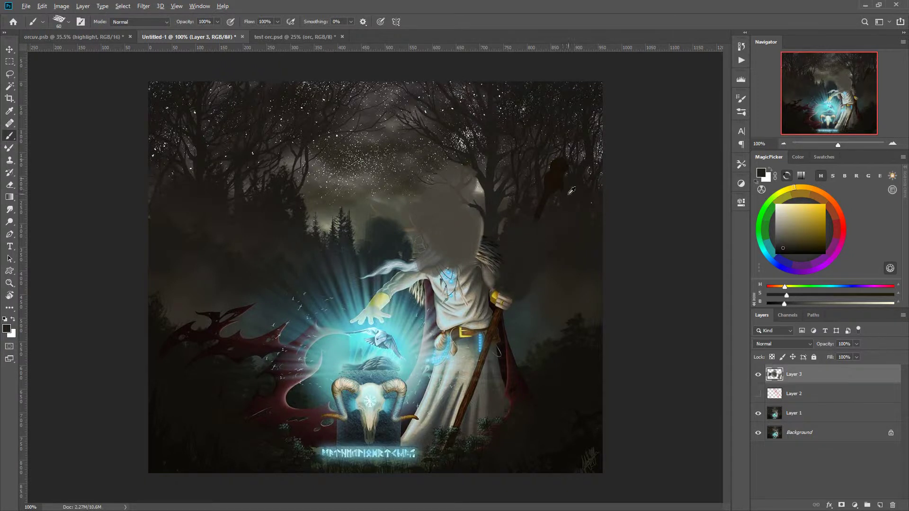
{"action": "left_click", "coordinate": [564, 163], "text": "alt"}
{"action": "mouse_move", "coordinate": [497, 289]}
{"action": "left_mouse_down"}
{"action": "mouse_move", "coordinate": [502, 368]}
{"action": "mouse_move", "coordinate": [529, 309]}
{"action": "mouse_move", "coordinate": [532, 344]}
{"action": "mouse_move", "coordinate": [519, 359]}
{"action": "mouse_move", "coordinate": [475, 349]}
{"action": "mouse_move", "coordinate": [480, 408]}
{"action": "mouse_move", "coordinate": [464, 421]}
{"action": "mouse_move", "coordinate": [434, 417]}
{"action": "mouse_move", "coordinate": [416, 441]}
{"action": "left_mouse_up"}
{"action": "left_click", "coordinate": [528, 310], "text": "alt"}
{"action": "left_click", "coordinate": [512, 400], "text": "alt"}
{"action": "mouse_move", "coordinate": [527, 369]}
{"action": "left_mouse_down"}
{"action": "mouse_move", "coordinate": [532, 399]}
{"action": "mouse_move", "coordinate": [492, 414]}
{"action": "mouse_move", "coordinate": [457, 448]}
{"action": "mouse_move", "coordinate": [400, 461]}
{"action": "left_mouse_up"}
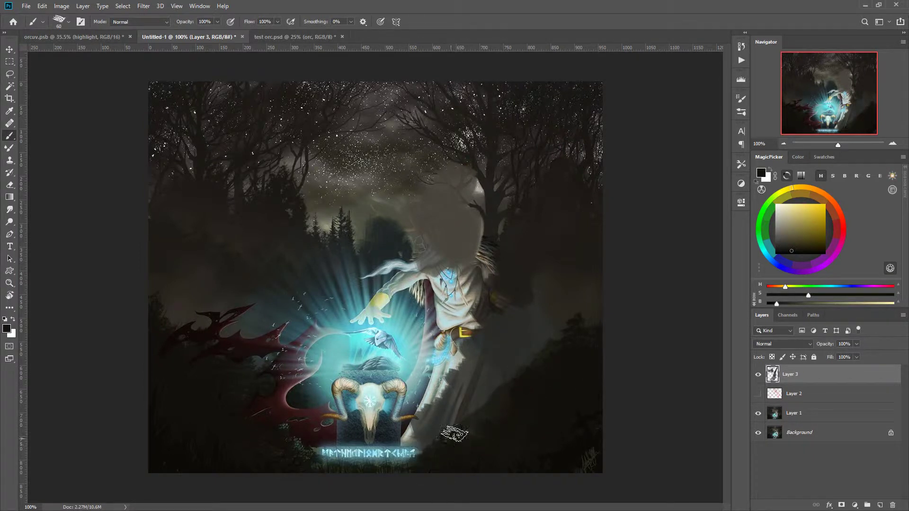
Cover the wizard's shoulders and torso with dark background tones sampled beside the figure.
{"action": "left_click", "coordinate": [390, 240], "text": "alt"}
{"action": "mouse_move", "coordinate": [391, 242]}
{"action": "left_mouse_down"}
{"action": "mouse_move", "coordinate": [408, 260]}
{"action": "mouse_move", "coordinate": [450, 257]}
{"action": "mouse_move", "coordinate": [470, 269]}
{"action": "mouse_move", "coordinate": [498, 309]}
{"action": "mouse_move", "coordinate": [487, 333]}
{"action": "mouse_move", "coordinate": [472, 282]}
{"action": "left_mouse_up"}
{"action": "left_click", "coordinate": [504, 236], "text": "alt"}
{"action": "left_click_drag", "start_coordinate": [502, 239], "coordinate": [462, 338]}
Extend the sampled cyan glow over the wizard's outstretched hand, forearm and the robe beside the altar.
{"action": "left_click", "coordinate": [375, 326], "text": "alt"}
{"action": "mouse_move", "coordinate": [375, 326]}
{"action": "left_mouse_down"}
{"action": "mouse_move", "coordinate": [374, 289]}
{"action": "mouse_move", "coordinate": [338, 319]}
{"action": "left_mouse_up"}
{"action": "left_click", "coordinate": [396, 325], "text": "alt"}
{"action": "mouse_move", "coordinate": [379, 289]}
{"action": "left_mouse_down"}
{"action": "mouse_move", "coordinate": [338, 327]}
{"action": "mouse_move", "coordinate": [351, 345]}
{"action": "mouse_move", "coordinate": [381, 316]}
{"action": "mouse_move", "coordinate": [416, 310]}
{"action": "mouse_move", "coordinate": [416, 362]}
{"action": "mouse_move", "coordinate": [445, 362]}
{"action": "mouse_move", "coordinate": [419, 402]}
{"action": "mouse_move", "coordinate": [416, 433]}
{"action": "mouse_move", "coordinate": [402, 449]}
{"action": "mouse_move", "coordinate": [409, 457]}
{"action": "left_mouse_up"}
Paint over the leftover beard and shoulder with sampled dark tones, and the remaining cloak and robe scraps with cyan.
{"action": "left_click", "coordinate": [443, 415], "text": "alt"}
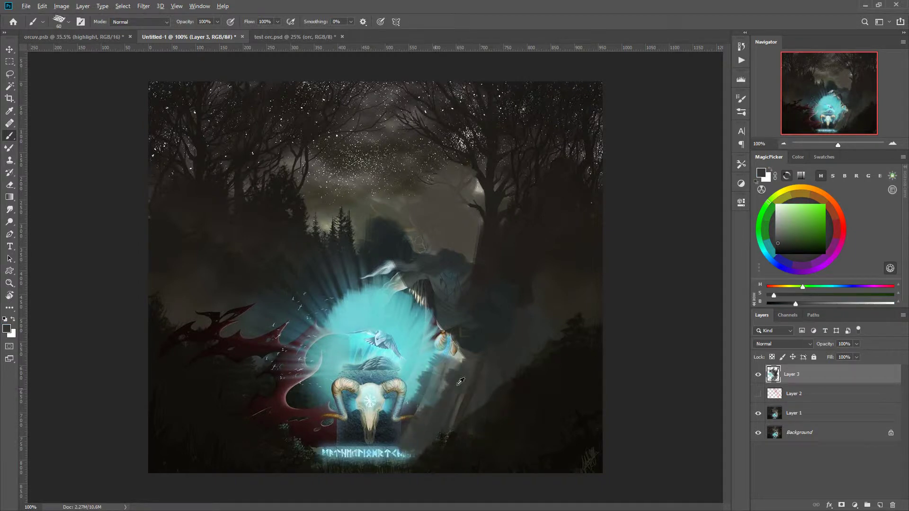
{"action": "left_click", "coordinate": [458, 349], "text": "alt"}
{"action": "left_click", "coordinate": [430, 252], "text": "alt"}
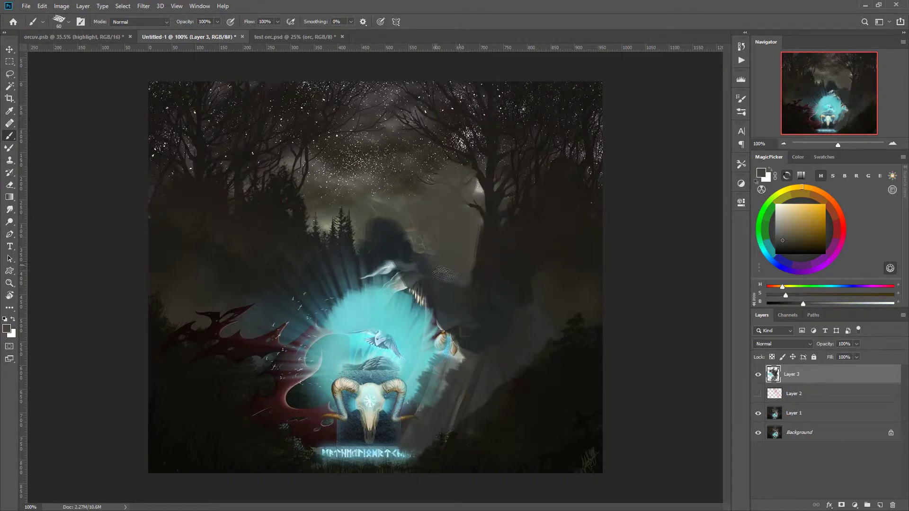
{"action": "left_click", "coordinate": [452, 305], "text": "alt"}
{"action": "mouse_move", "coordinate": [459, 277]}
{"action": "left_mouse_down"}
{"action": "mouse_move", "coordinate": [446, 260]}
{"action": "mouse_move", "coordinate": [432, 279]}
{"action": "mouse_move", "coordinate": [377, 295]}
{"action": "mouse_move", "coordinate": [336, 273]}
{"action": "mouse_move", "coordinate": [314, 290]}
{"action": "left_mouse_up"}
{"action": "left_click", "coordinate": [387, 331], "text": "alt"}
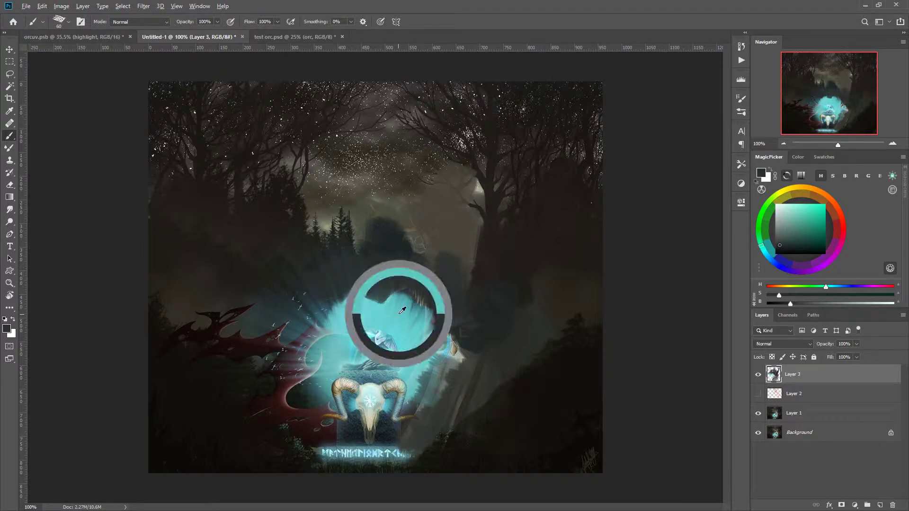
{"action": "mouse_move", "coordinate": [410, 294]}
{"action": "left_mouse_down"}
{"action": "mouse_move", "coordinate": [426, 310]}
{"action": "mouse_move", "coordinate": [428, 371]}
{"action": "mouse_move", "coordinate": [439, 384]}
{"action": "mouse_move", "coordinate": [410, 408]}
{"action": "mouse_move", "coordinate": [400, 434]}
{"action": "left_mouse_up"}
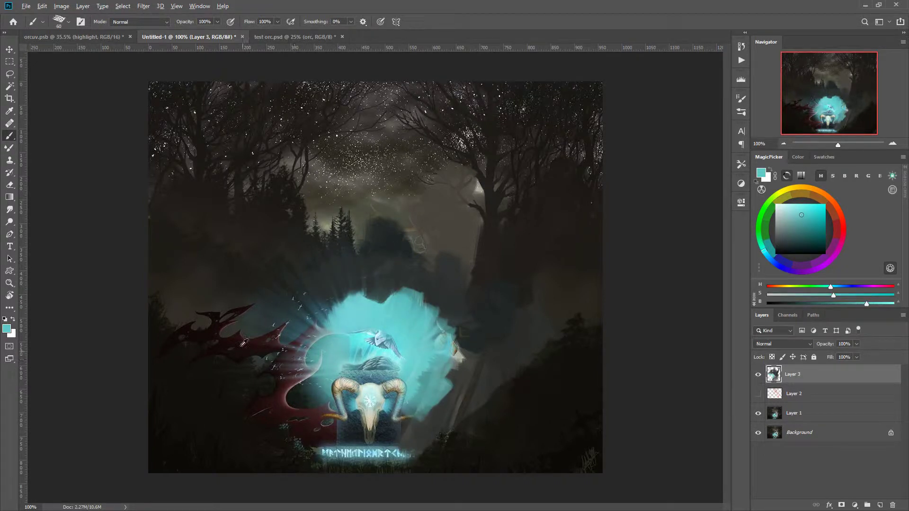
Paint out the torn red cape with sampled dark forest tones and its edge near the altar with cyan.
{"action": "left_click", "coordinate": [222, 301], "text": "alt"}
{"action": "mouse_move", "coordinate": [229, 305]}
{"action": "left_mouse_down"}
{"action": "mouse_move", "coordinate": [203, 322]}
{"action": "mouse_move", "coordinate": [210, 340]}
{"action": "left_mouse_up"}
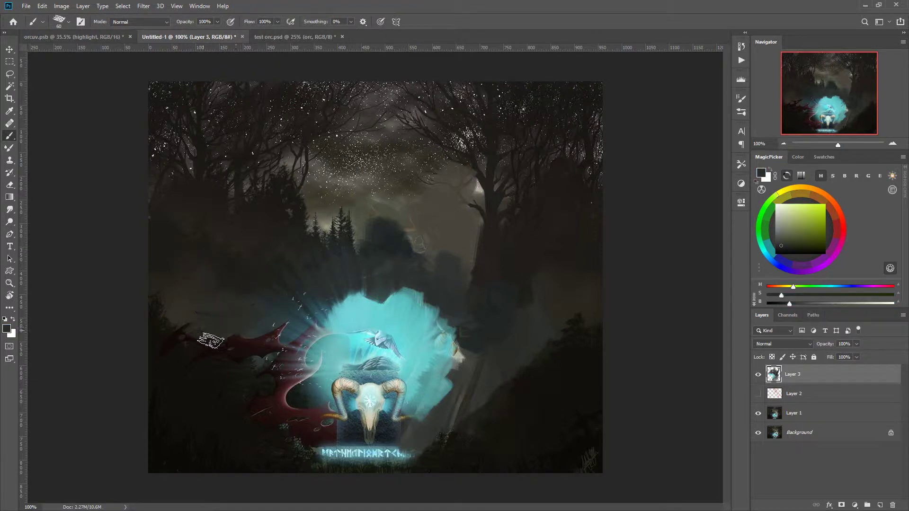
{"action": "left_click", "coordinate": [173, 355], "text": "alt"}
{"action": "mouse_move", "coordinate": [166, 364]}
{"action": "left_mouse_down"}
{"action": "mouse_move", "coordinate": [224, 344]}
{"action": "mouse_move", "coordinate": [241, 358]}
{"action": "mouse_move", "coordinate": [269, 355]}
{"action": "mouse_move", "coordinate": [286, 446]}
{"action": "mouse_move", "coordinate": [257, 421]}
{"action": "mouse_move", "coordinate": [307, 402]}
{"action": "mouse_move", "coordinate": [325, 437]}
{"action": "mouse_move", "coordinate": [295, 405]}
{"action": "mouse_move", "coordinate": [287, 361]}
{"action": "mouse_move", "coordinate": [302, 320]}
{"action": "mouse_move", "coordinate": [300, 331]}
{"action": "mouse_move", "coordinate": [338, 329]}
{"action": "mouse_move", "coordinate": [335, 346]}
{"action": "mouse_move", "coordinate": [301, 368]}
{"action": "mouse_move", "coordinate": [313, 409]}
{"action": "mouse_move", "coordinate": [318, 381]}
{"action": "mouse_move", "coordinate": [307, 353]}
{"action": "left_mouse_up"}
{"action": "left_click", "coordinate": [307, 401], "text": "alt"}
{"action": "left_click", "coordinate": [337, 326], "text": "alt"}
Choose the Soft Round Pressure Opacity brush at 130 px and paint a wide soft cyan glow around the altar.
{"action": "right_click", "coordinate": [306, 352]}
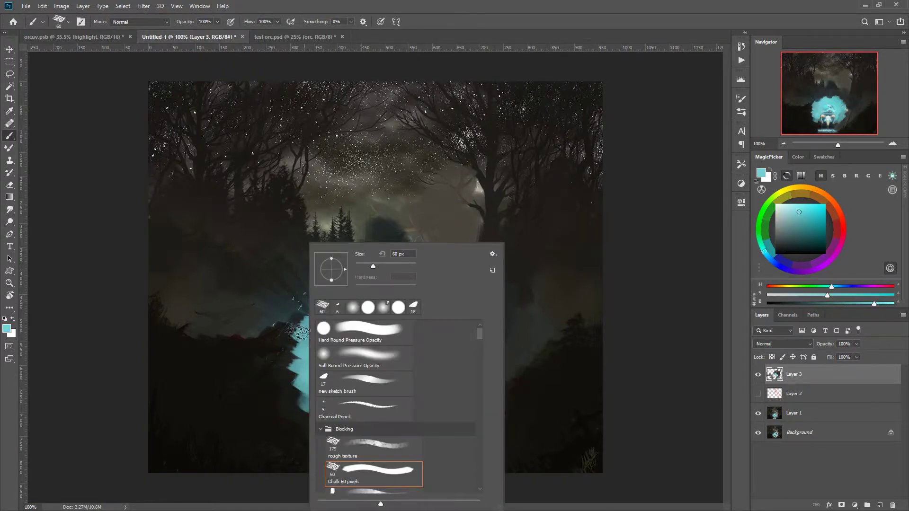
{"action": "left_click", "coordinate": [352, 350]}
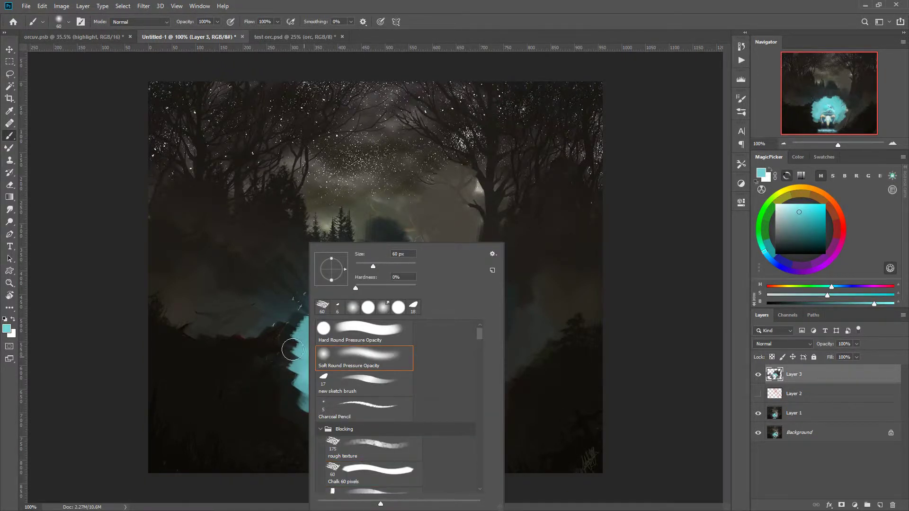
{"action": "key", "text": "Return"}
{"action": "right_click", "coordinate": [367, 352]}
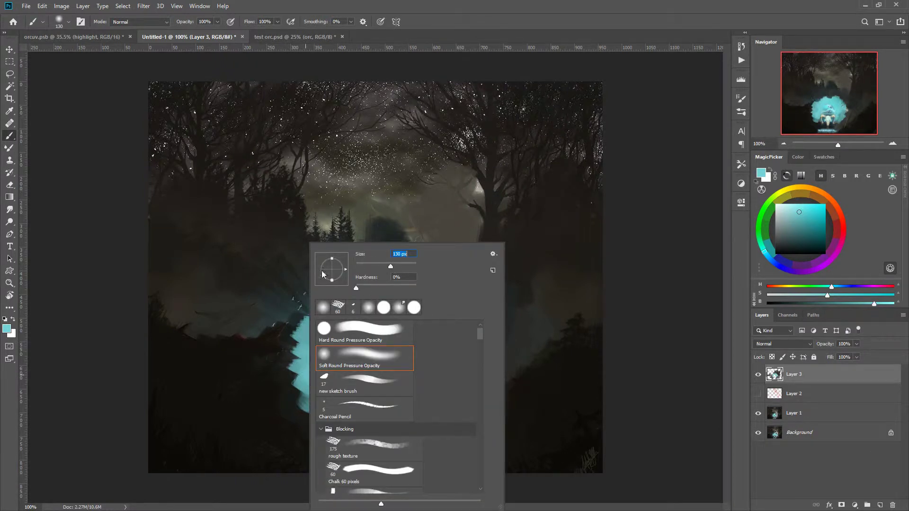
{"action": "key", "text": "Return"}
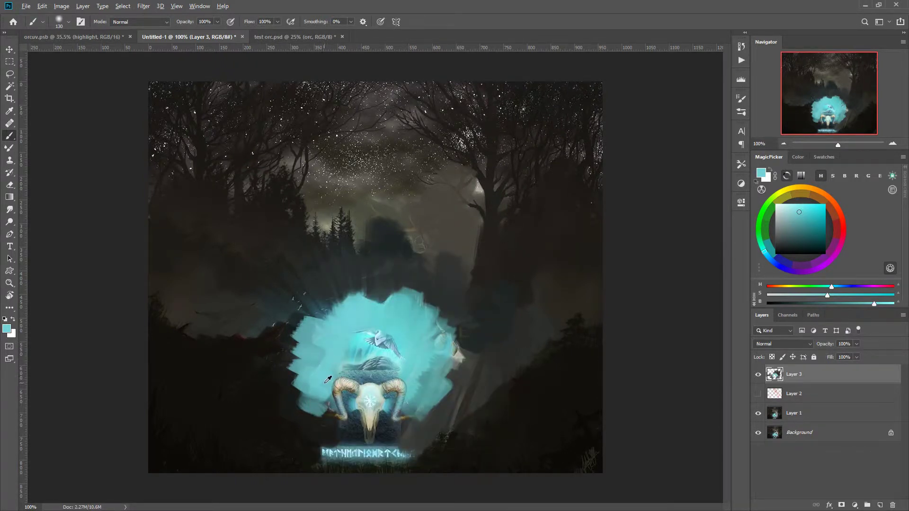
{"action": "left_click", "coordinate": [328, 380], "text": "alt"}
{"action": "mouse_move", "coordinate": [308, 378]}
{"action": "left_mouse_down"}
{"action": "mouse_move", "coordinate": [344, 347]}
{"action": "mouse_move", "coordinate": [345, 307]}
{"action": "mouse_move", "coordinate": [357, 288]}
{"action": "mouse_move", "coordinate": [353, 296]}
{"action": "mouse_move", "coordinate": [462, 371]}
{"action": "mouse_move", "coordinate": [423, 388]}
{"action": "mouse_move", "coordinate": [422, 409]}
{"action": "left_mouse_up"}
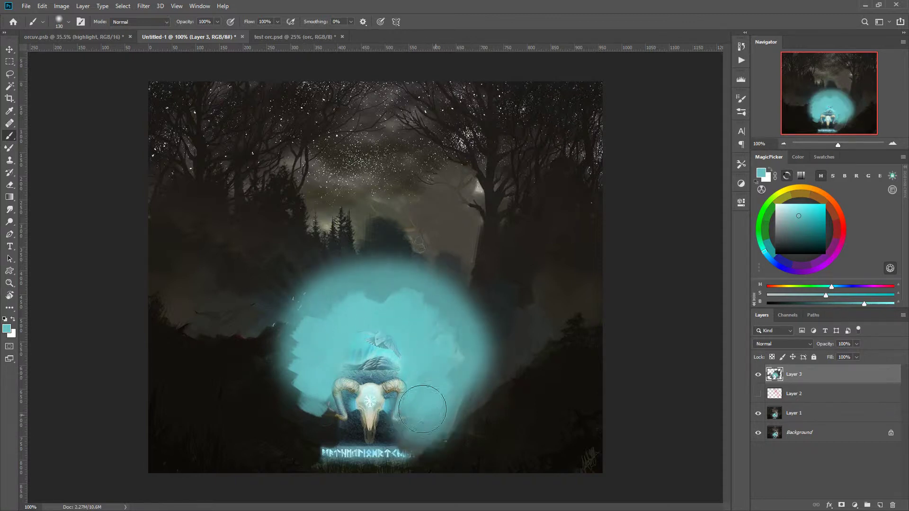
Set the brush mode to Color Dodge, brighten the glow over the altar and skull, and hide Layer 3.
{"action": "left_click", "coordinate": [140, 22]}
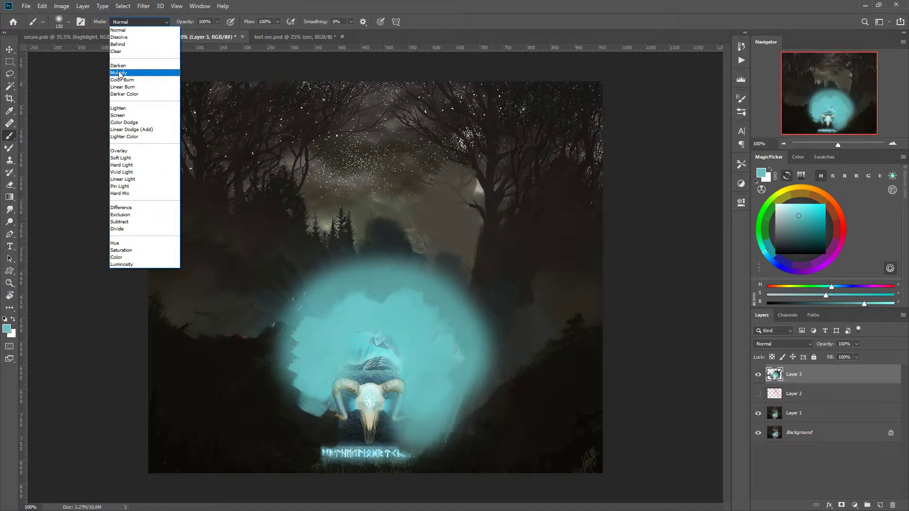
{"action": "left_click", "coordinate": [125, 122]}
{"action": "mouse_move", "coordinate": [354, 365]}
{"action": "left_mouse_down"}
{"action": "mouse_move", "coordinate": [346, 347]}
{"action": "mouse_move", "coordinate": [379, 417]}
{"action": "mouse_move", "coordinate": [351, 399]}
{"action": "mouse_move", "coordinate": [371, 366]}
{"action": "mouse_move", "coordinate": [354, 424]}
{"action": "mouse_move", "coordinate": [343, 414]}
{"action": "mouse_move", "coordinate": [344, 372]}
{"action": "mouse_move", "coordinate": [412, 380]}
{"action": "mouse_move", "coordinate": [405, 335]}
{"action": "mouse_move", "coordinate": [354, 343]}
{"action": "mouse_move", "coordinate": [426, 353]}
{"action": "mouse_move", "coordinate": [318, 372]}
{"action": "mouse_move", "coordinate": [333, 358]}
{"action": "mouse_move", "coordinate": [383, 354]}
{"action": "mouse_move", "coordinate": [322, 380]}
{"action": "mouse_move", "coordinate": [406, 364]}
{"action": "mouse_move", "coordinate": [373, 361]}
{"action": "mouse_move", "coordinate": [356, 417]}
{"action": "mouse_move", "coordinate": [375, 366]}
{"action": "mouse_move", "coordinate": [320, 404]}
{"action": "mouse_move", "coordinate": [380, 410]}
{"action": "mouse_move", "coordinate": [377, 429]}
{"action": "mouse_move", "coordinate": [368, 431]}
{"action": "mouse_move", "coordinate": [364, 408]}
{"action": "mouse_move", "coordinate": [331, 396]}
{"action": "mouse_move", "coordinate": [349, 399]}
{"action": "mouse_move", "coordinate": [417, 348]}
{"action": "mouse_move", "coordinate": [361, 300]}
{"action": "mouse_move", "coordinate": [401, 336]}
{"action": "mouse_move", "coordinate": [362, 286]}
{"action": "mouse_move", "coordinate": [339, 353]}
{"action": "mouse_move", "coordinate": [356, 353]}
{"action": "mouse_move", "coordinate": [366, 397]}
{"action": "mouse_move", "coordinate": [358, 415]}
{"action": "mouse_move", "coordinate": [391, 432]}
{"action": "mouse_move", "coordinate": [375, 421]}
{"action": "left_mouse_up"}
{"action": "left_click", "coordinate": [758, 374]}
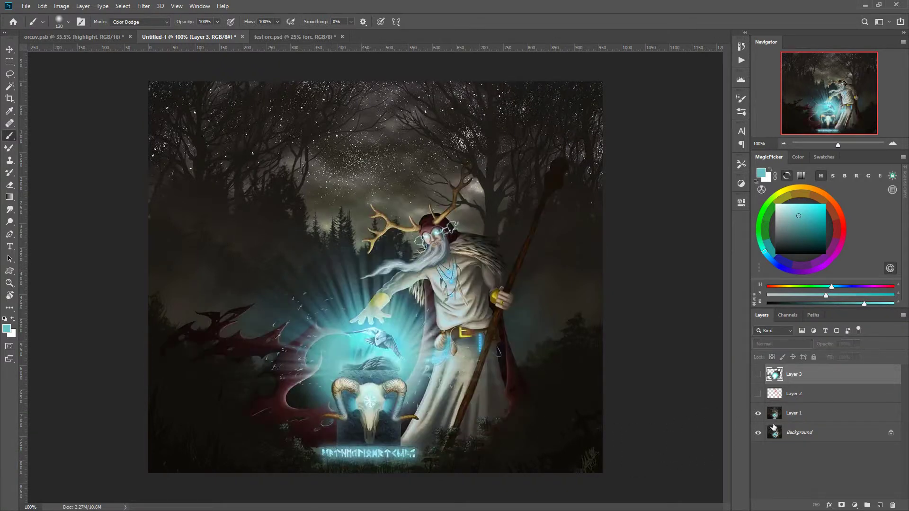
Lasso the altar, skull and rune base from the original, show Layer 3, delete that area from it and deselect.
{"action": "left_click", "coordinate": [9, 74]}
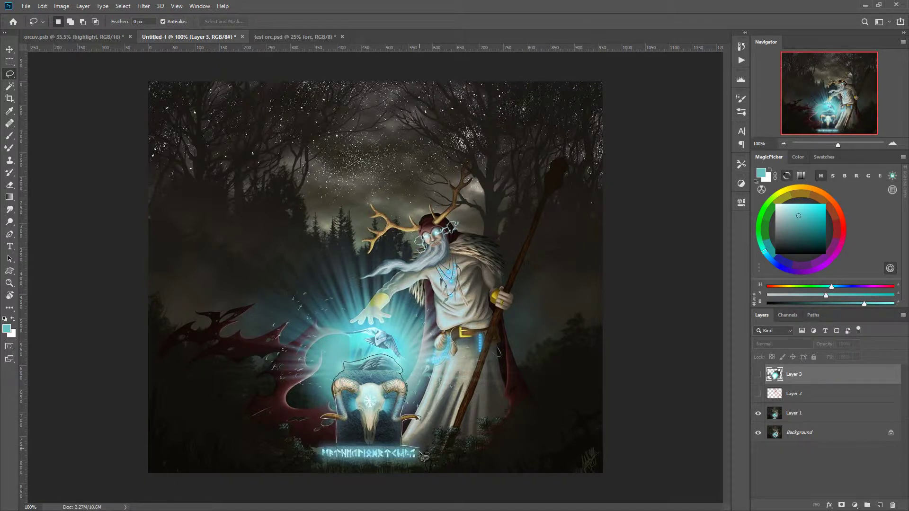
{"action": "left_click_drag", "start_coordinate": [319, 447], "coordinate": [339, 428]}
{"action": "left_click", "coordinate": [758, 374]}
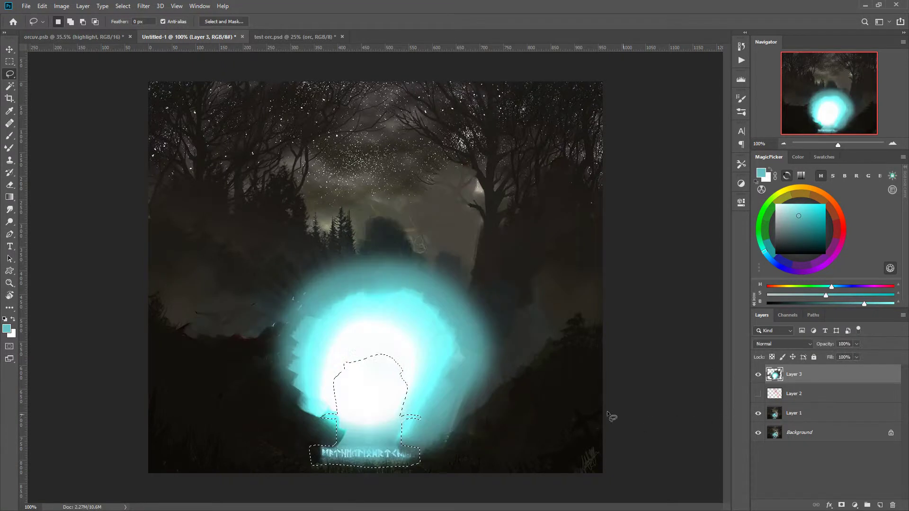
{"action": "right_click", "coordinate": [378, 373]}
{"action": "left_click", "coordinate": [382, 419]}
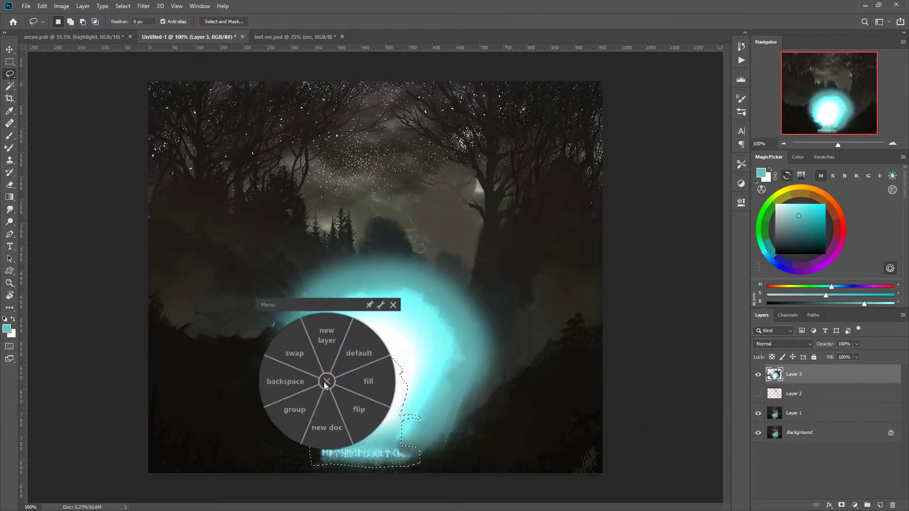
{"action": "left_click", "coordinate": [289, 379]}
{"action": "key", "text": "ctrl+d"}
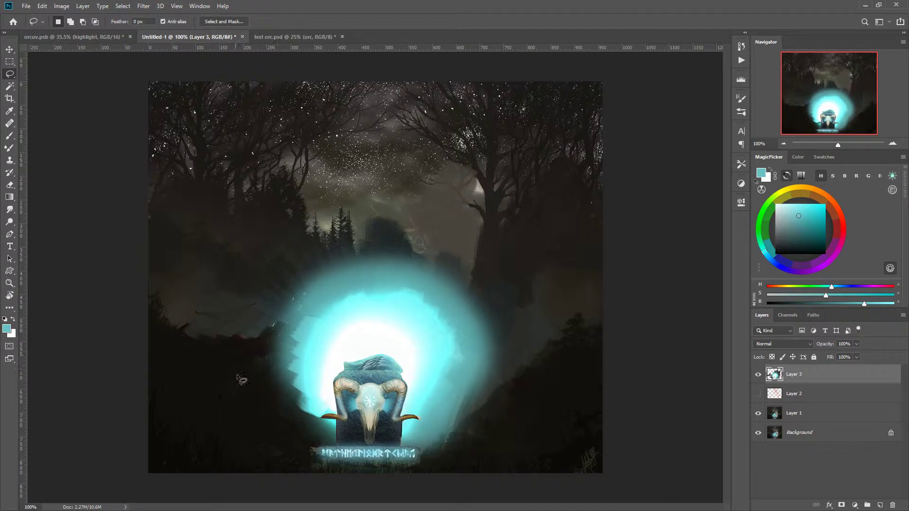
Merge Layer 3 down into Layer 1 and brighten the glow above the altar with sampled cyan in Color Dodge mode.
{"action": "right_click", "coordinate": [351, 385]}
{"action": "left_click", "coordinate": [349, 338]}
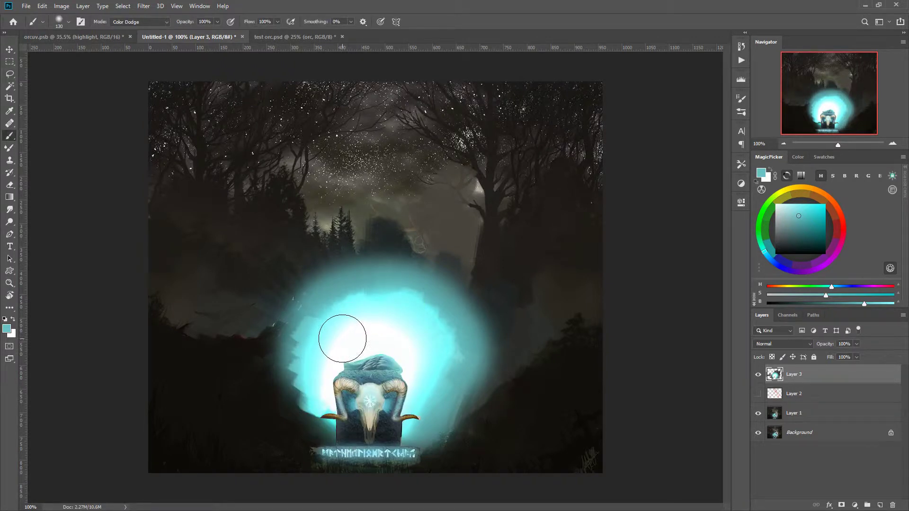
{"action": "mouse_move", "coordinate": [343, 338]}
{"action": "left_mouse_down"}
{"action": "mouse_move", "coordinate": [380, 309]}
{"action": "mouse_move", "coordinate": [382, 289]}
{"action": "mouse_move", "coordinate": [400, 297]}
{"action": "left_mouse_up"}
{"action": "key", "text": "ctrl+e"}
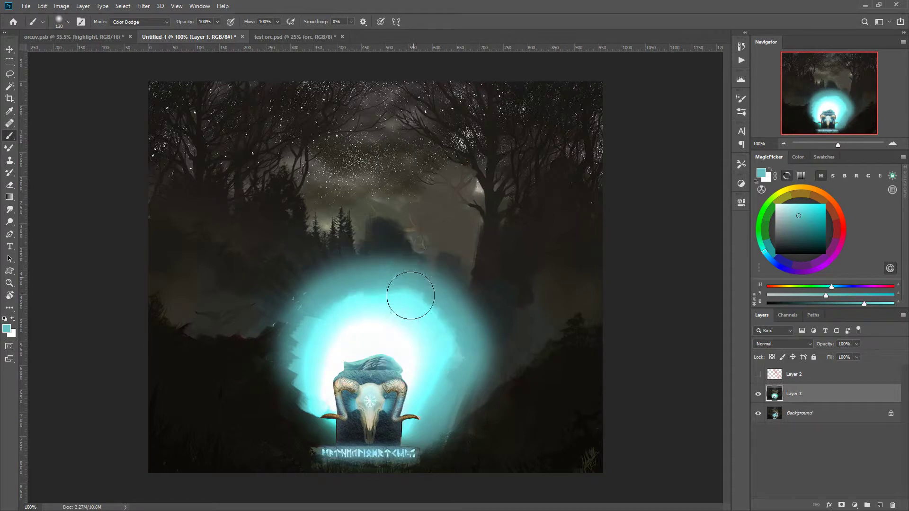
{"action": "left_click", "coordinate": [369, 299], "text": "alt"}
{"action": "mouse_move", "coordinate": [349, 280]}
{"action": "left_mouse_down"}
{"action": "mouse_move", "coordinate": [357, 294]}
{"action": "mouse_move", "coordinate": [436, 316]}
{"action": "mouse_move", "coordinate": [428, 312]}
{"action": "left_mouse_up"}
Set the brush mode to Normal and even out the glow and its white core around the altar with sampled cyan.
{"action": "left_click", "coordinate": [122, 19]}
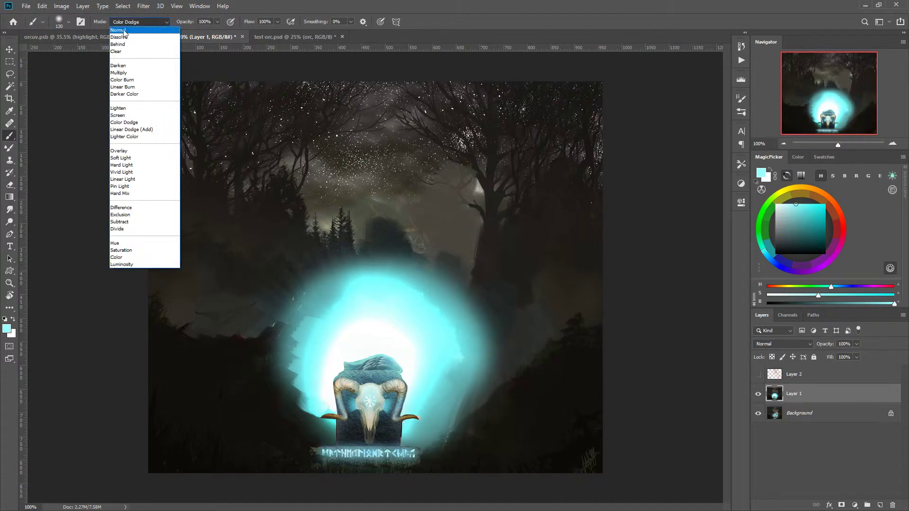
{"action": "left_click", "coordinate": [126, 30]}
{"action": "mouse_move", "coordinate": [363, 279]}
{"action": "left_mouse_down"}
{"action": "mouse_move", "coordinate": [435, 330]}
{"action": "mouse_move", "coordinate": [457, 361]}
{"action": "mouse_move", "coordinate": [438, 323]}
{"action": "mouse_move", "coordinate": [395, 304]}
{"action": "mouse_move", "coordinate": [346, 327]}
{"action": "mouse_move", "coordinate": [294, 332]}
{"action": "mouse_move", "coordinate": [320, 336]}
{"action": "mouse_move", "coordinate": [290, 398]}
{"action": "mouse_move", "coordinate": [288, 345]}
{"action": "mouse_move", "coordinate": [298, 405]}
{"action": "mouse_move", "coordinate": [285, 360]}
{"action": "mouse_move", "coordinate": [283, 394]}
{"action": "left_mouse_up"}
{"action": "left_click", "coordinate": [298, 353], "text": "alt"}
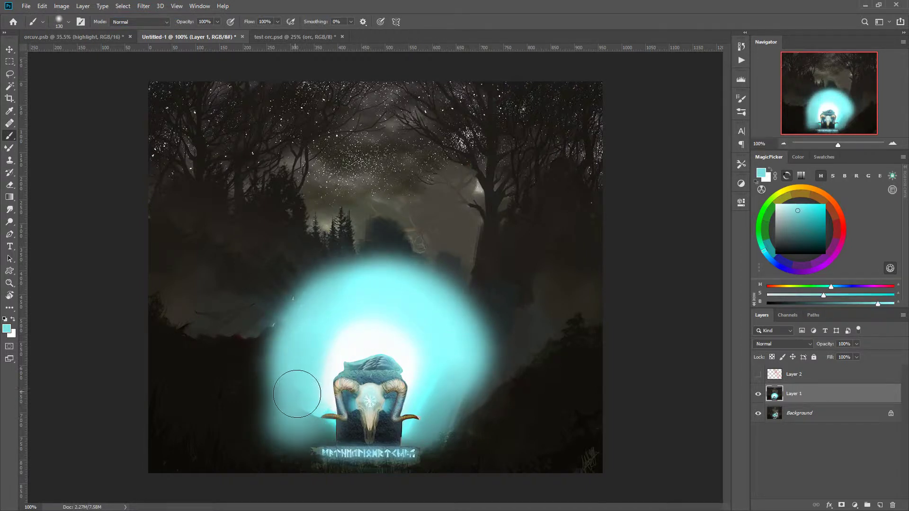
{"action": "left_click", "coordinate": [366, 322], "text": "alt"}
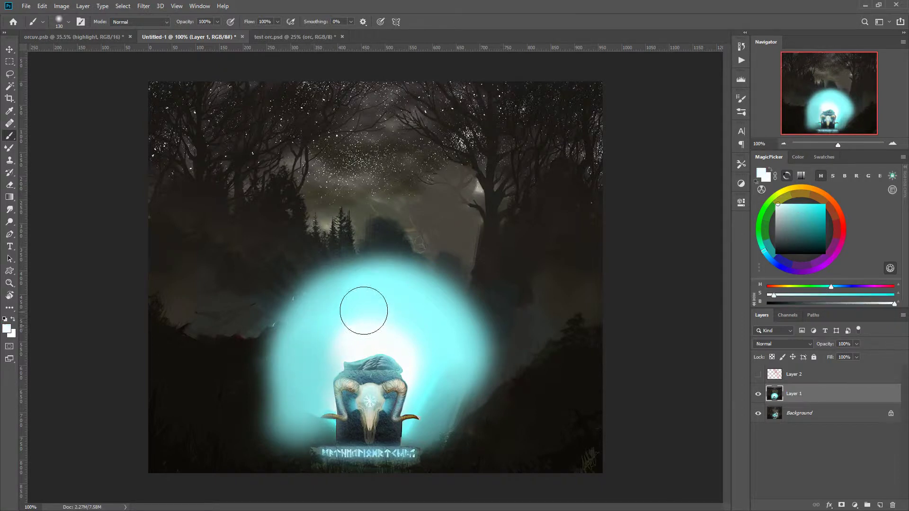
{"action": "left_click", "coordinate": [387, 294], "text": "alt"}
{"action": "left_click_drag", "start_coordinate": [385, 321], "coordinate": [416, 335]}
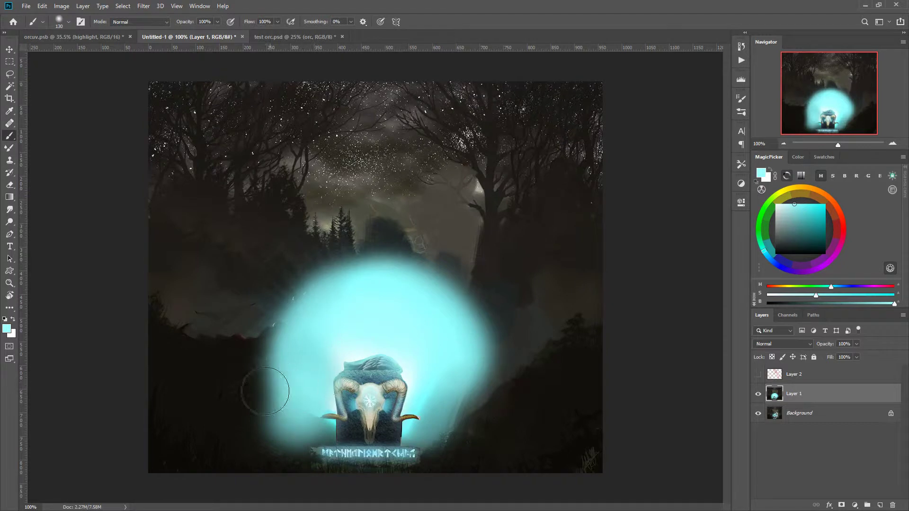
Extend the sampled cyan glow down both sides of the altar and outward over the dark forest.
{"action": "left_click", "coordinate": [438, 364], "text": "alt"}
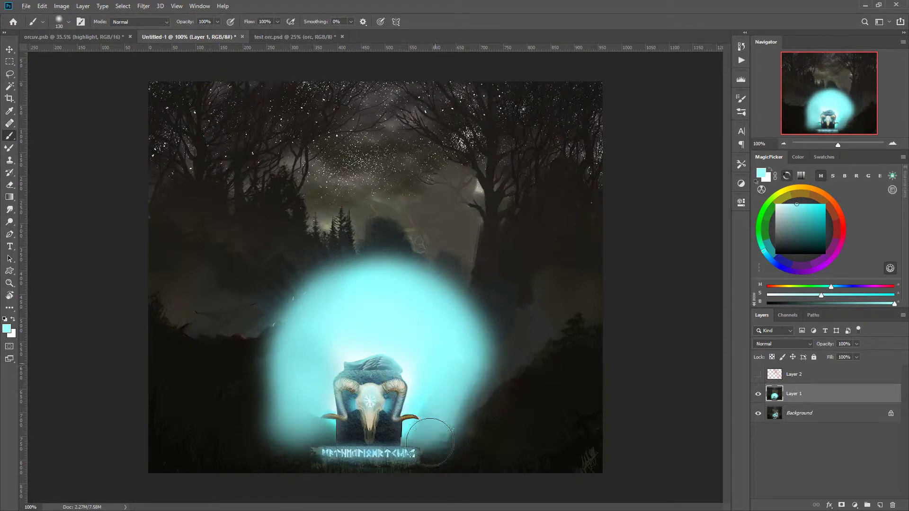
{"action": "left_click_drag", "start_coordinate": [422, 381], "coordinate": [440, 455]}
{"action": "mouse_move", "coordinate": [314, 445]}
{"action": "left_mouse_down"}
{"action": "mouse_move", "coordinate": [271, 434]}
{"action": "mouse_move", "coordinate": [262, 347]}
{"action": "mouse_move", "coordinate": [403, 282]}
{"action": "mouse_move", "coordinate": [400, 322]}
{"action": "mouse_move", "coordinate": [283, 279]}
{"action": "mouse_move", "coordinate": [308, 322]}
{"action": "mouse_move", "coordinate": [285, 296]}
{"action": "mouse_move", "coordinate": [335, 290]}
{"action": "left_mouse_up"}
Add a new layer above Layer 1, select the Background layer and leave only the original illustration visible.
{"action": "left_click", "coordinate": [882, 504]}
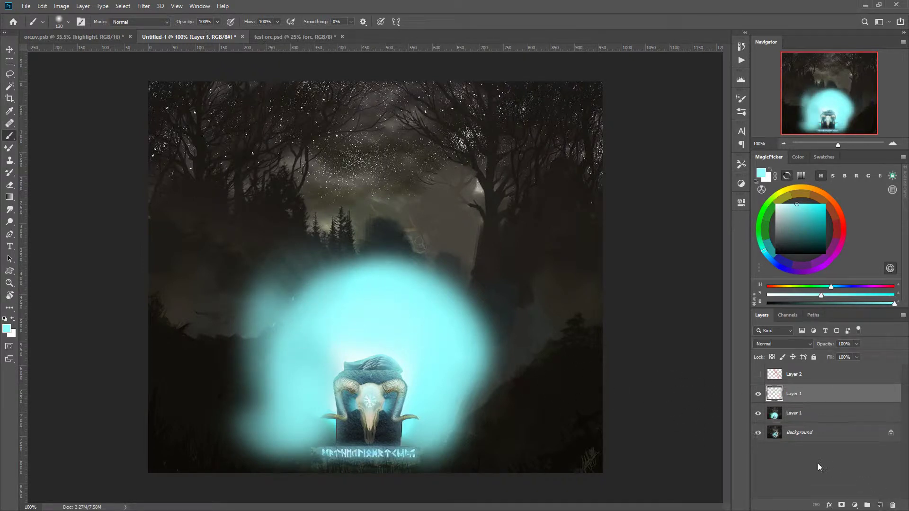
{"action": "left_click", "coordinate": [769, 431]}
{"action": "left_click", "coordinate": [756, 428]}
{"action": "left_click", "coordinate": [758, 413]}
{"action": "left_click", "coordinate": [758, 394]}
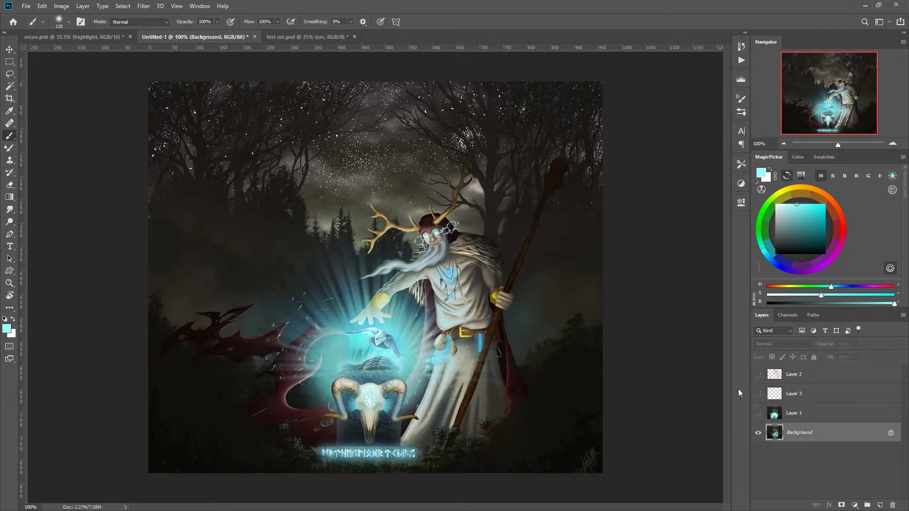
Lasso the wizard with his staff, copy him to a new layer, place it above Layer 1 and show Layer 1.
{"action": "left_click", "coordinate": [9, 75]}
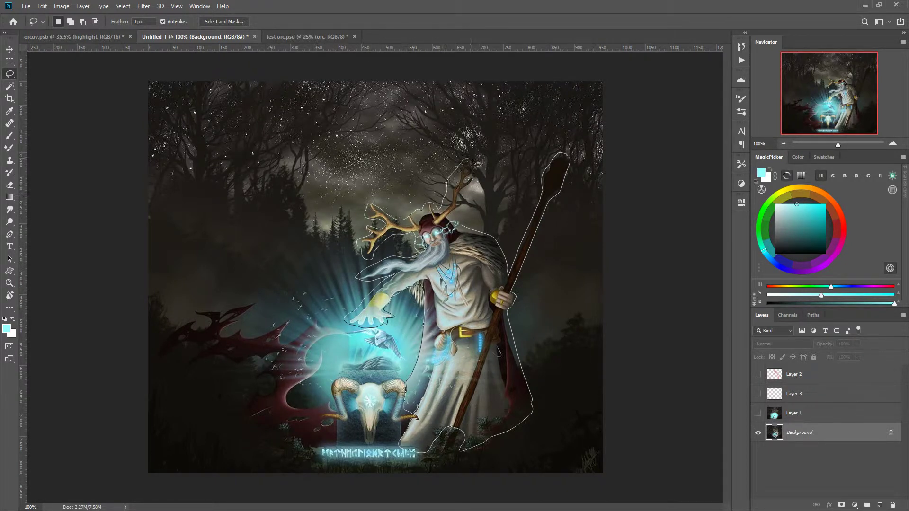
{"action": "left_click_drag", "start_coordinate": [458, 220], "coordinate": [458, 222]}
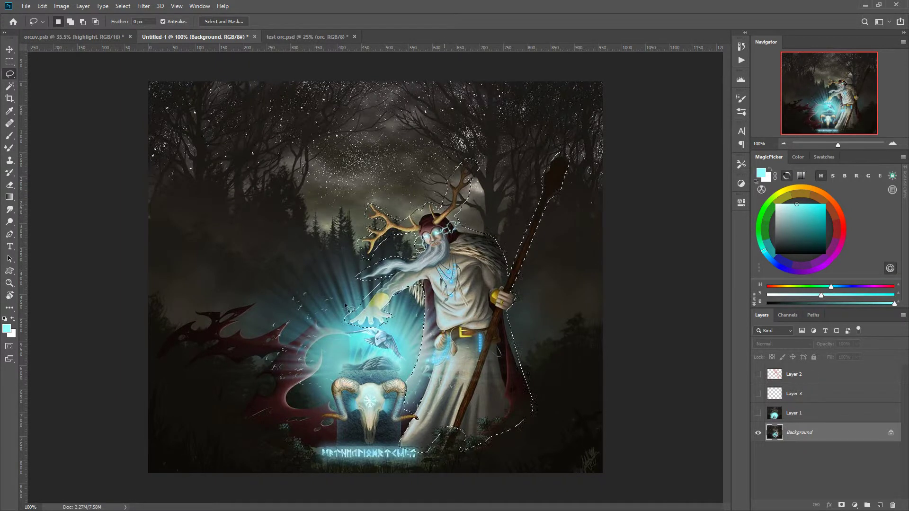
{"action": "right_click", "coordinate": [446, 327]}
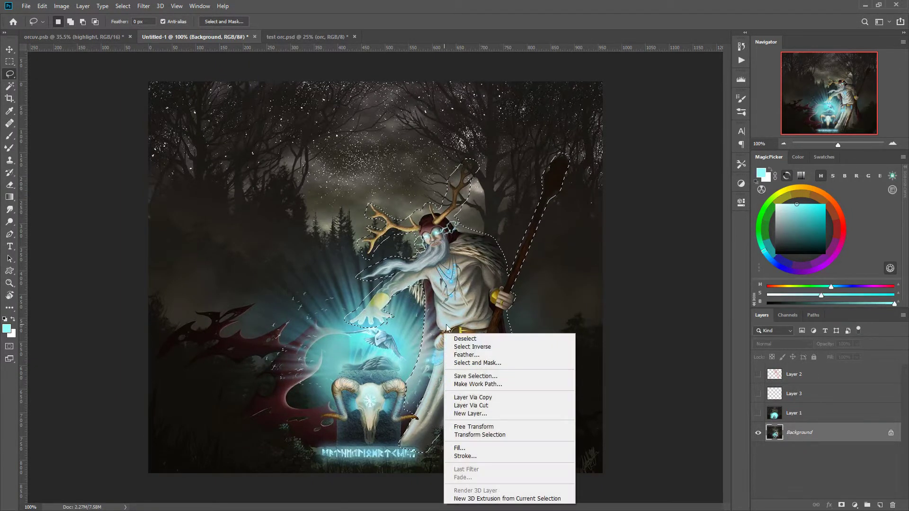
{"action": "left_click", "coordinate": [466, 397]}
{"action": "left_click_drag", "start_coordinate": [766, 433], "coordinate": [763, 405]}
{"action": "left_click", "coordinate": [758, 433]}
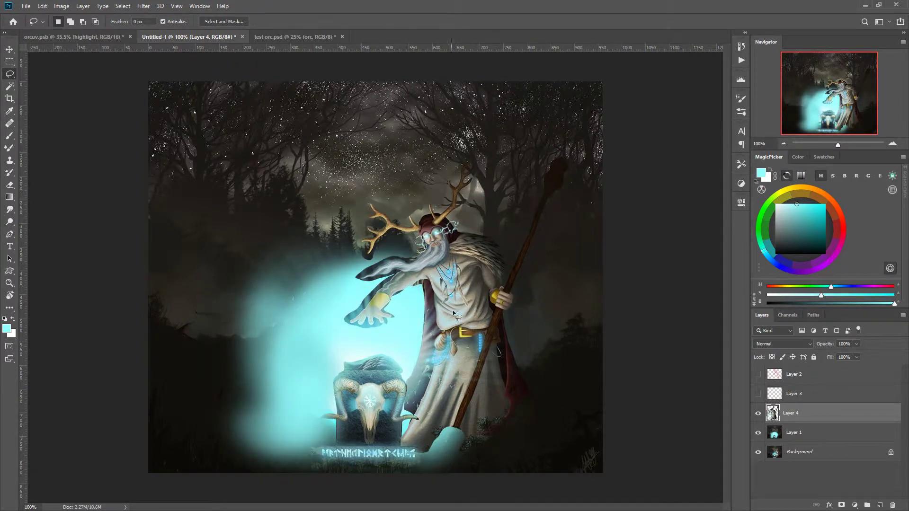
Move the copied wizard up and scale him down to a small reference figure in the canvas's upper-right corner.
{"action": "left_click_drag", "start_coordinate": [455, 312], "coordinate": [475, 279]}
{"action": "right_click", "coordinate": [430, 227]}
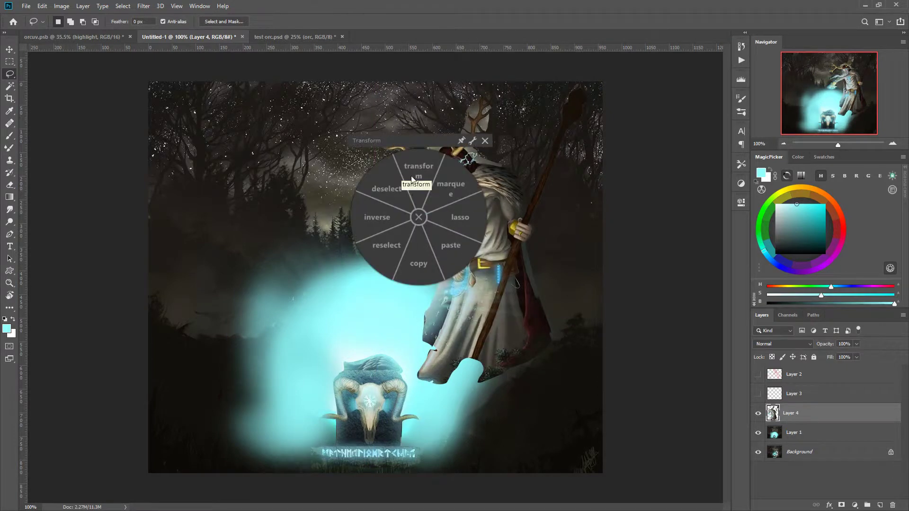
{"action": "left_click", "coordinate": [412, 179]}
{"action": "left_click_drag", "start_coordinate": [362, 382], "coordinate": [476, 185]}
{"action": "key", "text": "Return"}
{"action": "key", "text": "l"}
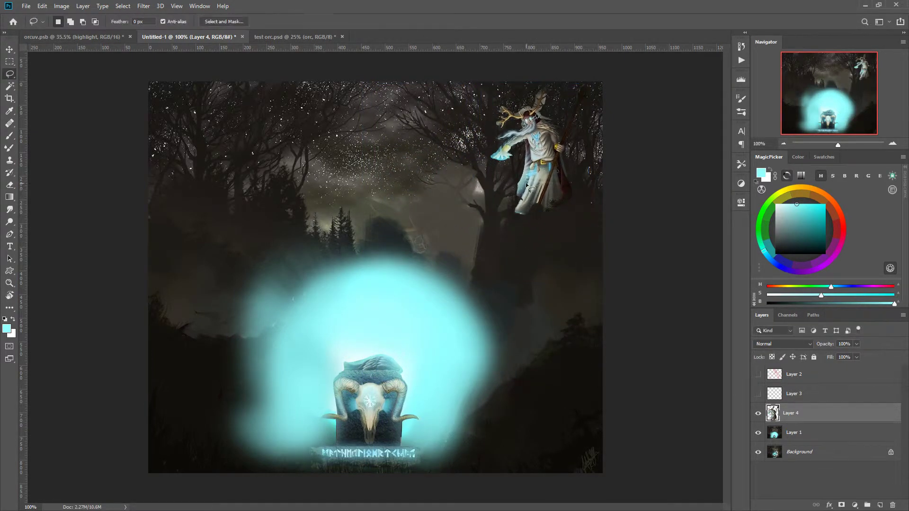
Add a new layer directly above Layer 1 and choose the Chalk 60 pixels brush.
{"action": "left_click", "coordinate": [777, 433]}
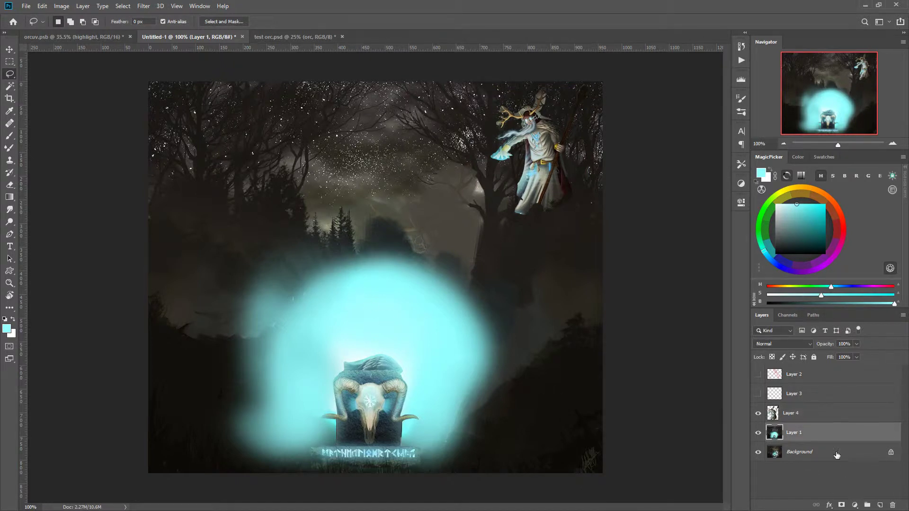
{"action": "left_click", "coordinate": [879, 505]}
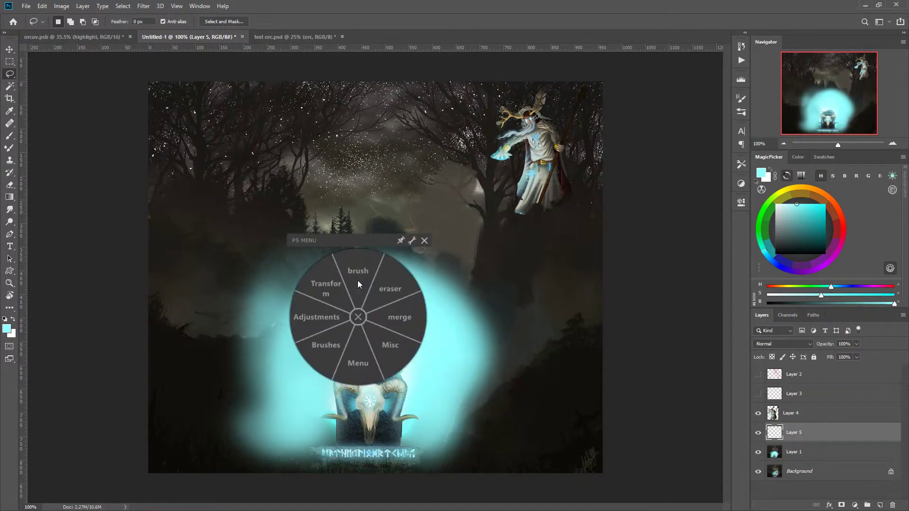
{"action": "left_click", "coordinate": [357, 281]}
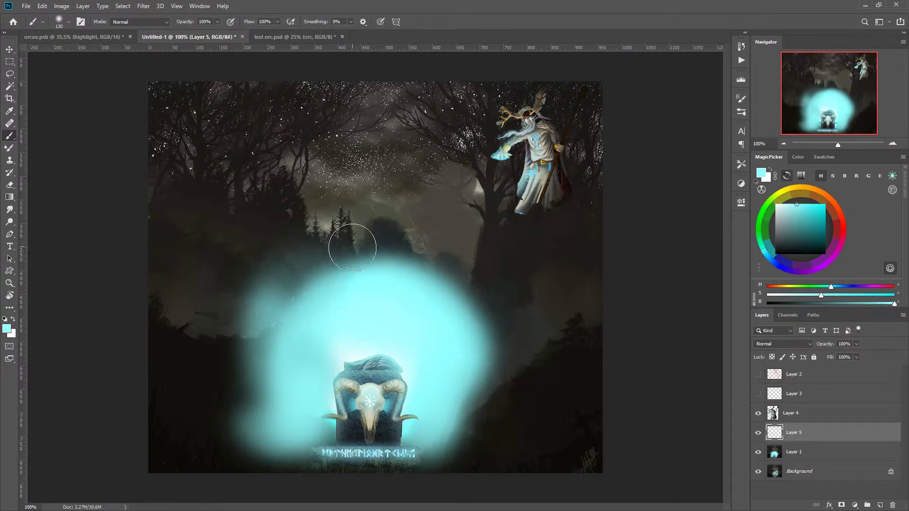
{"action": "right_click", "coordinate": [355, 244]}
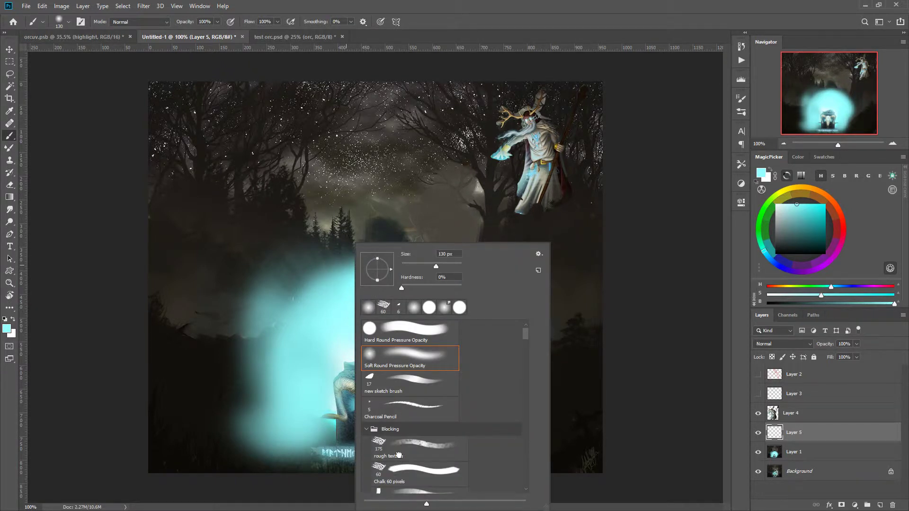
{"action": "left_click", "coordinate": [403, 473]}
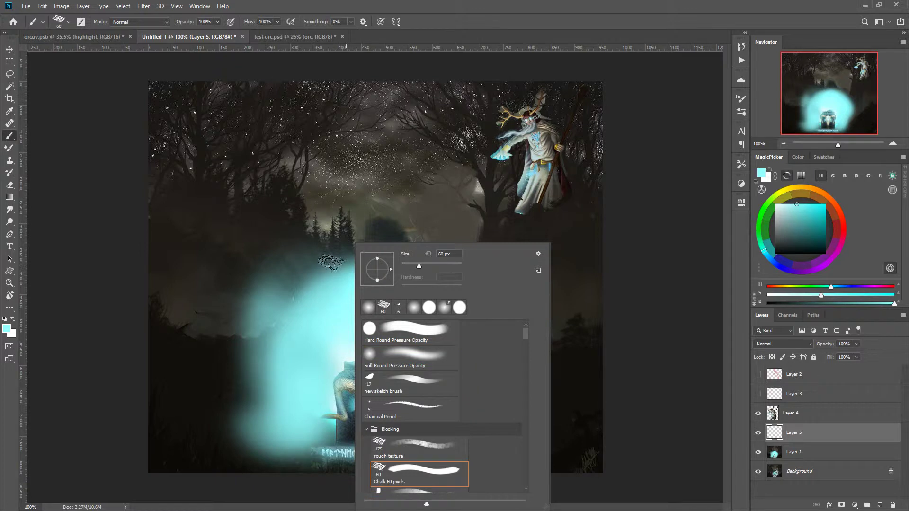
{"action": "left_click", "coordinate": [334, 231]}
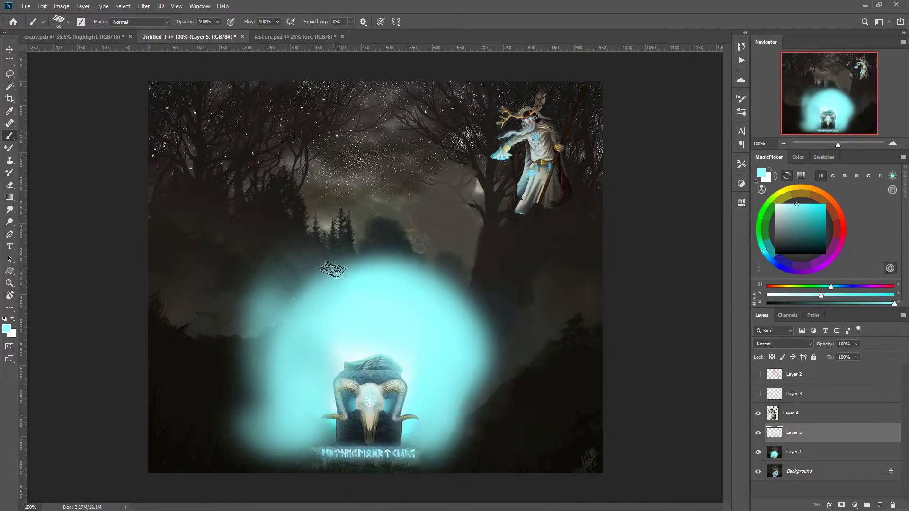
Block in a tall robed body silhouette behind the altar using a dark brown sampled near the small wizard.
{"action": "left_click", "coordinate": [556, 184], "text": "alt"}
{"action": "mouse_move", "coordinate": [335, 218]}
{"action": "left_mouse_down"}
{"action": "mouse_move", "coordinate": [332, 256]}
{"action": "mouse_move", "coordinate": [328, 229]}
{"action": "mouse_move", "coordinate": [346, 312]}
{"action": "left_mouse_up"}
{"action": "left_click_drag", "start_coordinate": [336, 249], "coordinate": [365, 353]}
{"action": "mouse_move", "coordinate": [321, 217]}
{"action": "left_mouse_down"}
{"action": "mouse_move", "coordinate": [327, 339]}
{"action": "mouse_move", "coordinate": [312, 215]}
{"action": "mouse_move", "coordinate": [308, 363]}
{"action": "mouse_move", "coordinate": [305, 207]}
{"action": "mouse_move", "coordinate": [288, 378]}
{"action": "mouse_move", "coordinate": [294, 264]}
{"action": "mouse_move", "coordinate": [287, 350]}
{"action": "mouse_move", "coordinate": [319, 214]}
{"action": "mouse_move", "coordinate": [321, 348]}
{"action": "mouse_move", "coordinate": [334, 291]}
{"action": "mouse_move", "coordinate": [350, 333]}
{"action": "mouse_move", "coordinate": [295, 406]}
{"action": "mouse_move", "coordinate": [309, 328]}
{"action": "mouse_move", "coordinate": [308, 355]}
{"action": "left_mouse_up"}
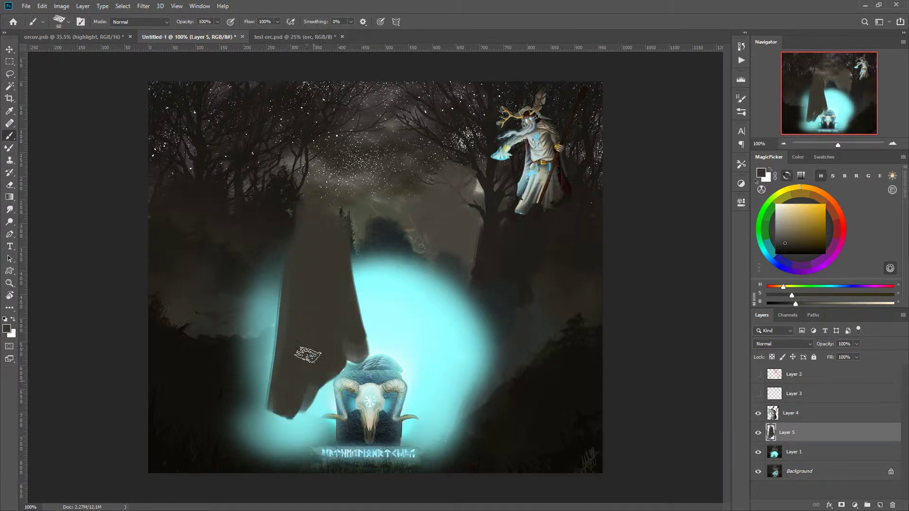
Paint an arm raised toward the moon, narrowing the chalk brush to 37 px and 14 px for the forearm and hand.
{"action": "mouse_move", "coordinate": [328, 227]}
{"action": "left_mouse_down"}
{"action": "mouse_move", "coordinate": [312, 213]}
{"action": "mouse_move", "coordinate": [294, 226]}
{"action": "mouse_move", "coordinate": [316, 202]}
{"action": "mouse_move", "coordinate": [348, 225]}
{"action": "mouse_move", "coordinate": [361, 206]}
{"action": "mouse_move", "coordinate": [351, 220]}
{"action": "mouse_move", "coordinate": [411, 243]}
{"action": "mouse_move", "coordinate": [361, 202]}
{"action": "mouse_move", "coordinate": [335, 223]}
{"action": "mouse_move", "coordinate": [374, 192]}
{"action": "left_mouse_up"}
{"action": "right_click", "coordinate": [350, 221]}
{"action": "left_click", "coordinate": [411, 244]}
{"action": "left_click", "coordinate": [341, 215]}
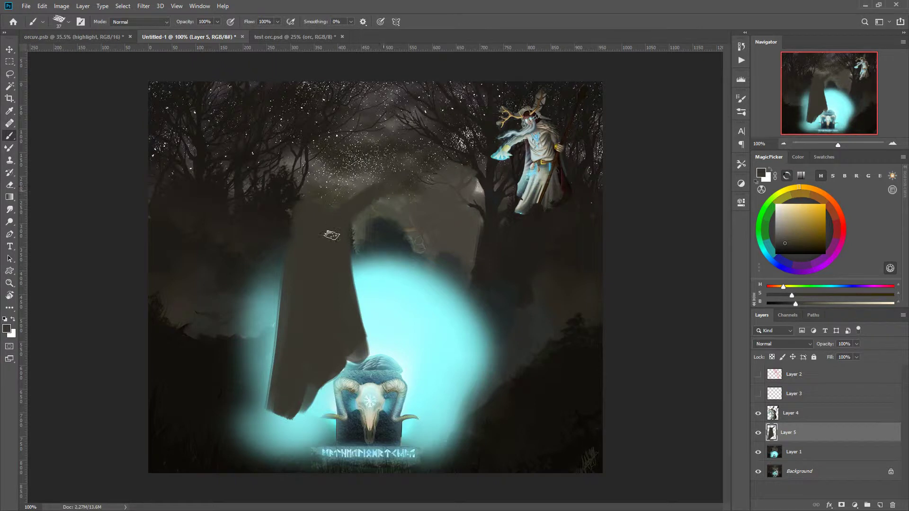
{"action": "mouse_move", "coordinate": [331, 217]}
{"action": "left_mouse_down"}
{"action": "mouse_move", "coordinate": [372, 196]}
{"action": "mouse_move", "coordinate": [340, 222]}
{"action": "mouse_move", "coordinate": [387, 175]}
{"action": "left_mouse_up"}
{"action": "right_click", "coordinate": [385, 167]}
{"action": "type", "text": "14"}
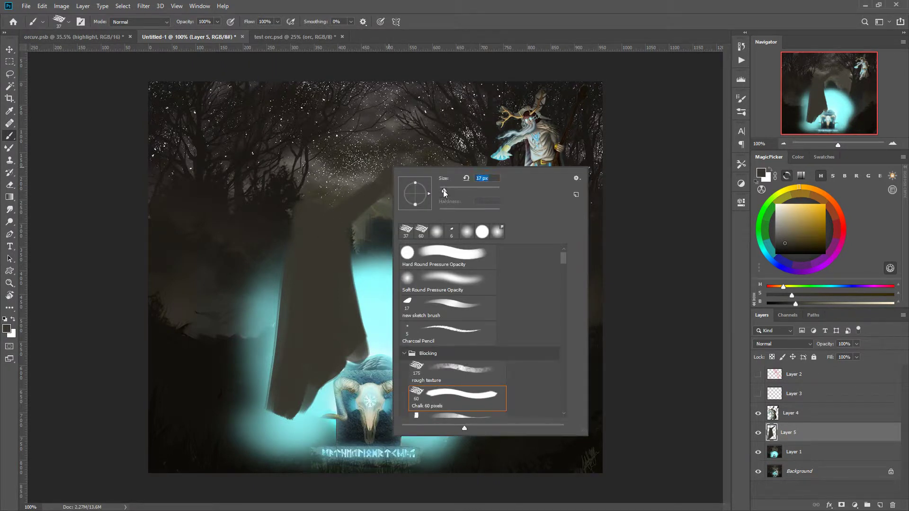
{"action": "key", "text": "Return"}
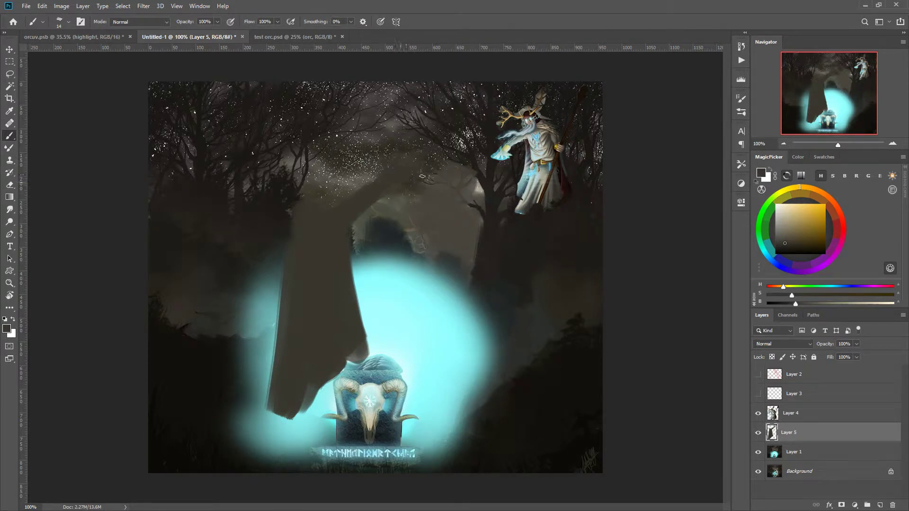
Set the chalk brush to 42 px and paint the silhouette's head and its other arm hanging down.
{"action": "right_click", "coordinate": [320, 186]}
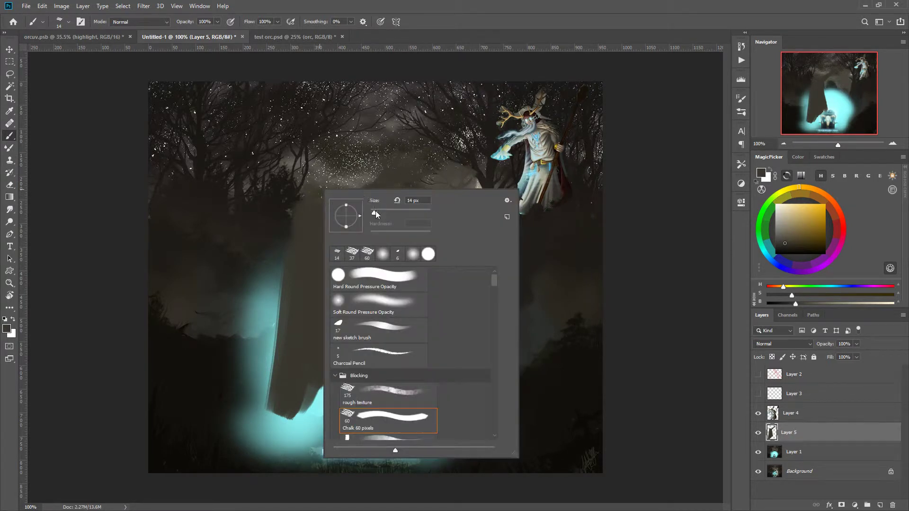
{"action": "left_click_drag", "start_coordinate": [375, 214], "coordinate": [379, 214]}
{"action": "key", "text": "Return"}
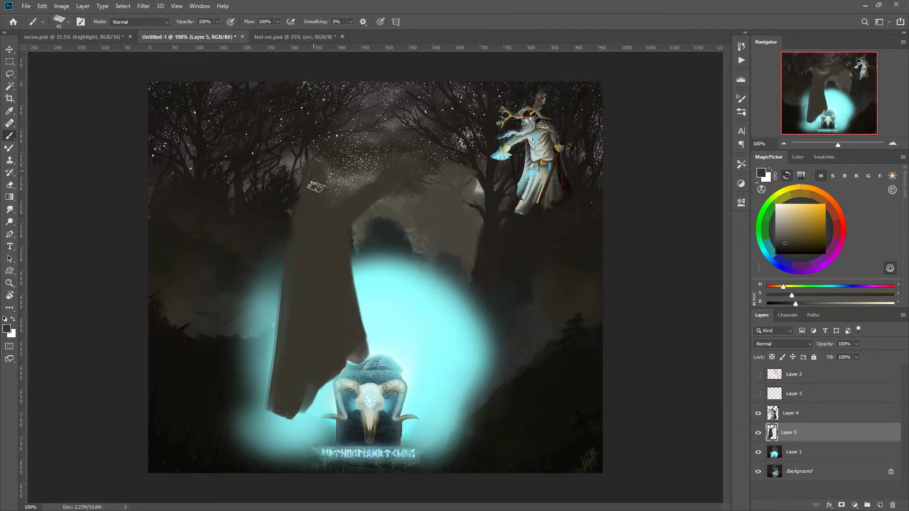
{"action": "mouse_move", "coordinate": [316, 187]}
{"action": "left_mouse_down"}
{"action": "mouse_move", "coordinate": [280, 199]}
{"action": "mouse_move", "coordinate": [284, 227]}
{"action": "mouse_move", "coordinate": [286, 216]}
{"action": "mouse_move", "coordinate": [272, 243]}
{"action": "mouse_move", "coordinate": [296, 219]}
{"action": "mouse_move", "coordinate": [262, 271]}
{"action": "mouse_move", "coordinate": [293, 209]}
{"action": "mouse_move", "coordinate": [232, 286]}
{"action": "mouse_move", "coordinate": [241, 296]}
{"action": "mouse_move", "coordinate": [250, 272]}
{"action": "mouse_move", "coordinate": [245, 317]}
{"action": "mouse_move", "coordinate": [256, 274]}
{"action": "left_mouse_up"}
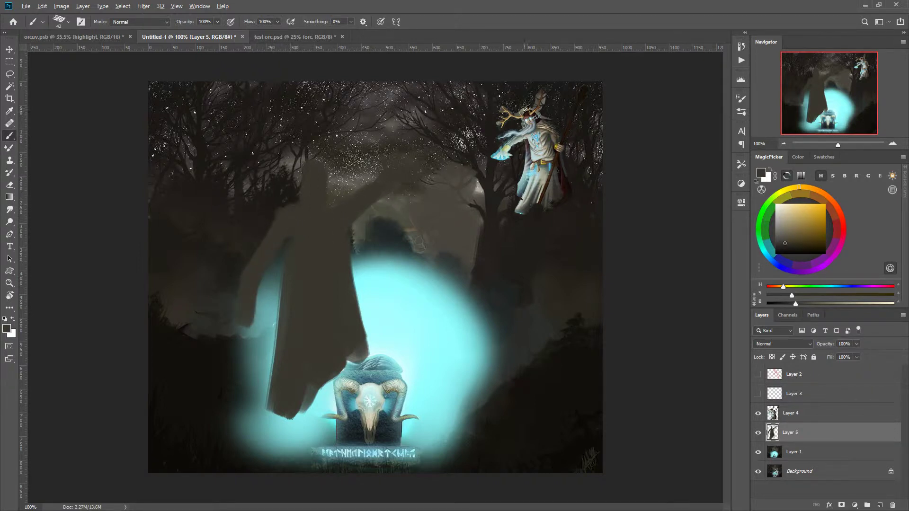
Set the chalk brush to 18 px and paint branching antlers on the silhouette's head in the dark body brown.
{"action": "left_click", "coordinate": [503, 122], "text": "alt"}
{"action": "left_click", "coordinate": [399, 288], "text": "alt"}
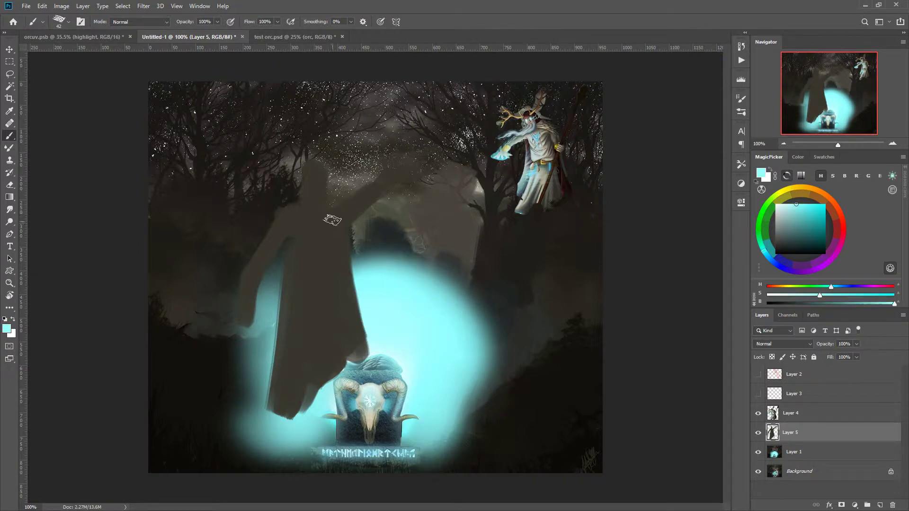
{"action": "right_click", "coordinate": [335, 164]}
{"action": "left_click_drag", "start_coordinate": [374, 192], "coordinate": [368, 191]}
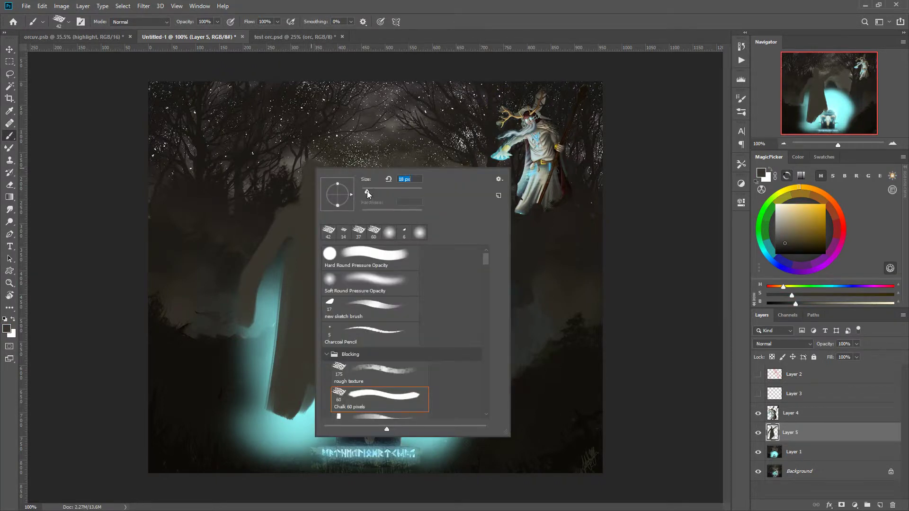
{"action": "left_click", "coordinate": [296, 166]}
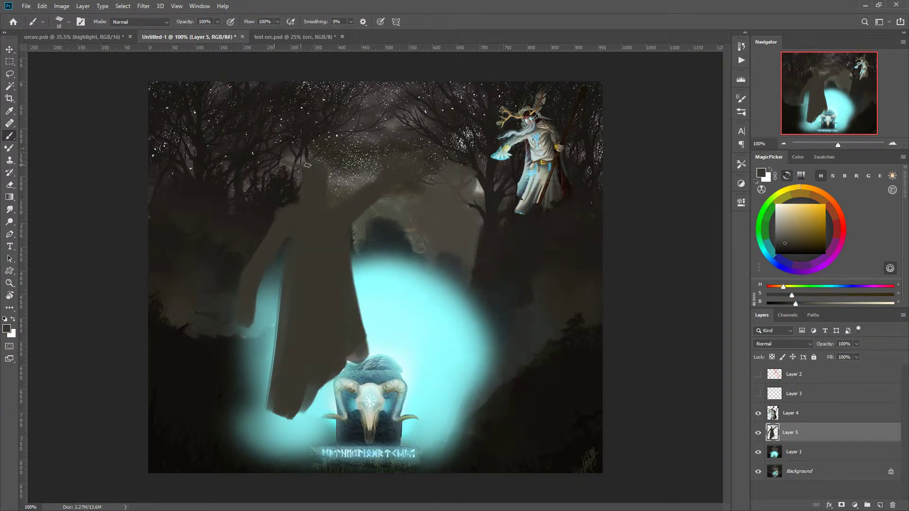
{"action": "mouse_move", "coordinate": [273, 150]}
{"action": "left_mouse_down"}
{"action": "mouse_move", "coordinate": [231, 117]}
{"action": "mouse_move", "coordinate": [264, 131]}
{"action": "mouse_move", "coordinate": [252, 113]}
{"action": "left_mouse_up"}
{"action": "mouse_move", "coordinate": [284, 156]}
{"action": "left_mouse_down"}
{"action": "mouse_move", "coordinate": [287, 125]}
{"action": "mouse_move", "coordinate": [297, 133]}
{"action": "left_mouse_up"}
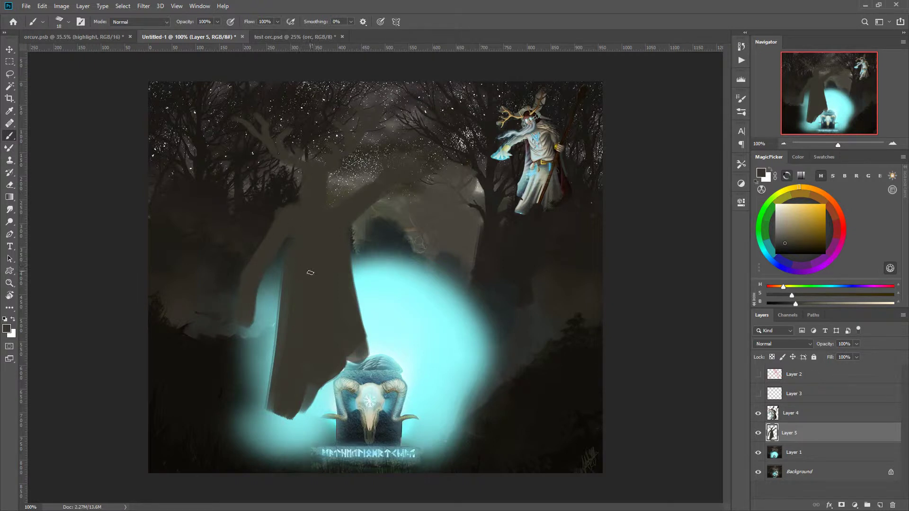
Lock Layer 5's transparent pixels and fade cyan sampled from the glow up the lower robe with the Gradient tool.
{"action": "left_click", "coordinate": [388, 332], "text": "alt"}
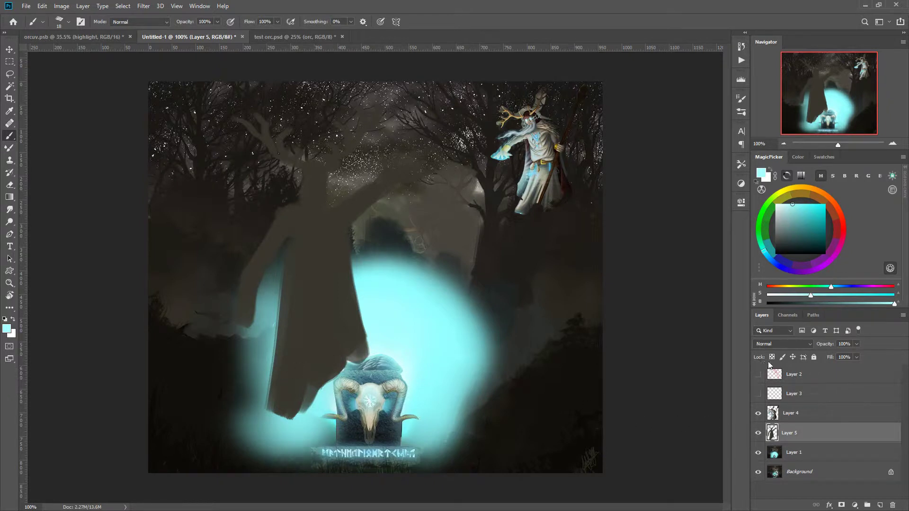
{"action": "left_click", "coordinate": [771, 357]}
{"action": "key", "text": "g"}
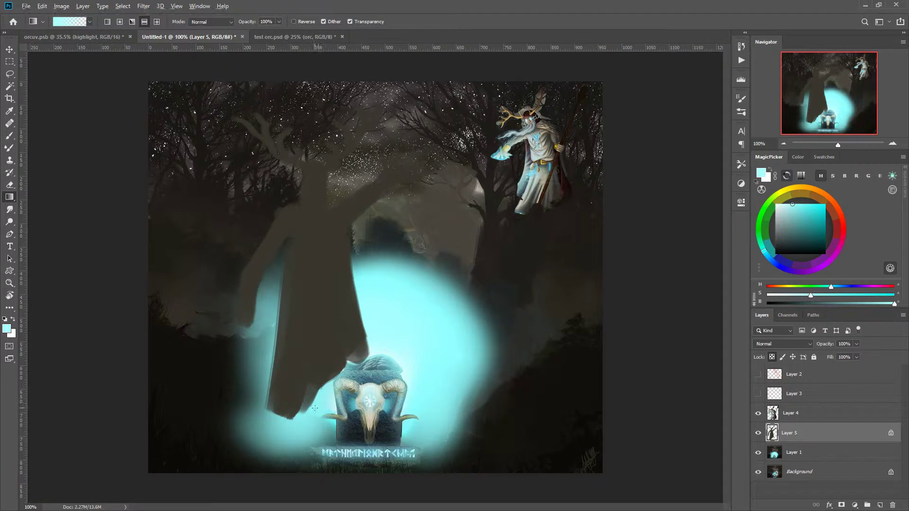
{"action": "left_click", "coordinate": [384, 340], "text": "alt"}
{"action": "left_click_drag", "start_coordinate": [319, 406], "coordinate": [291, 327]}
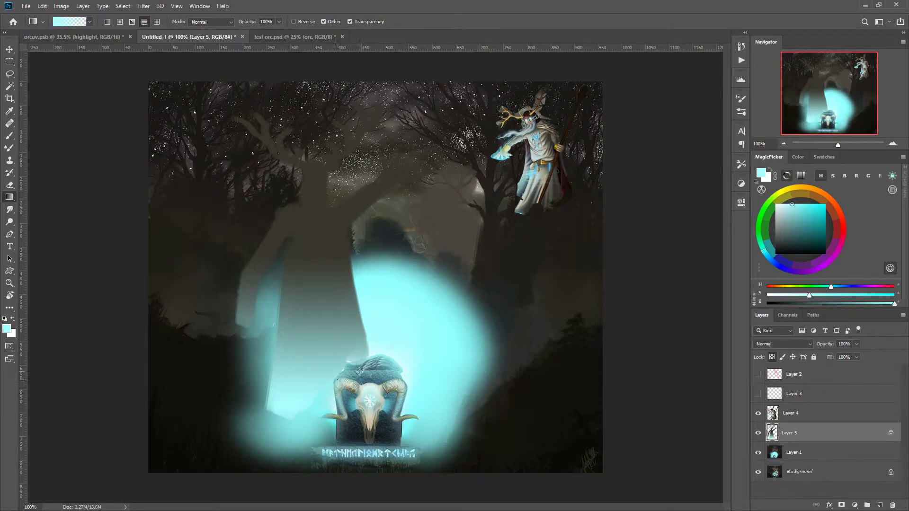
{"action": "left_click_drag", "start_coordinate": [329, 298], "coordinate": [273, 302]}
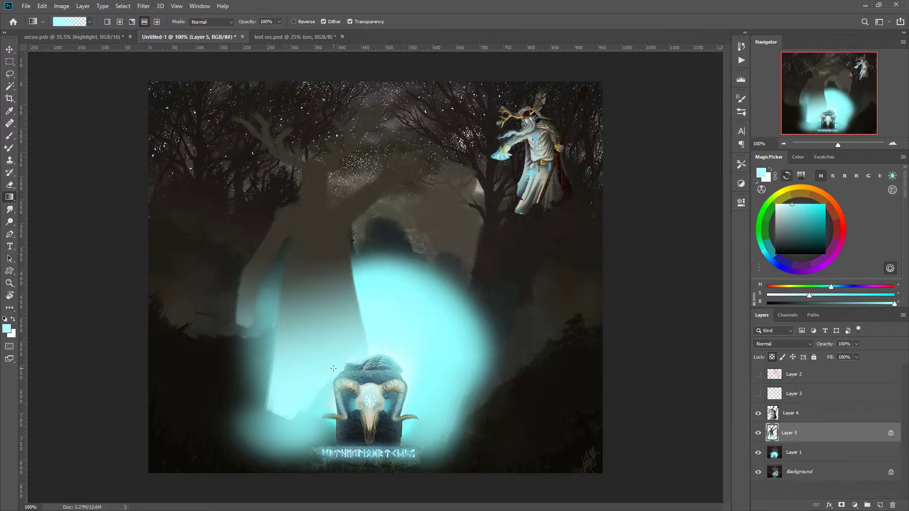
Paint the figure's face with the Brush tool in a pale skin tone sampled from the small wizard.
{"action": "key", "text": "F1"}
{"action": "left_click", "coordinate": [314, 326]}
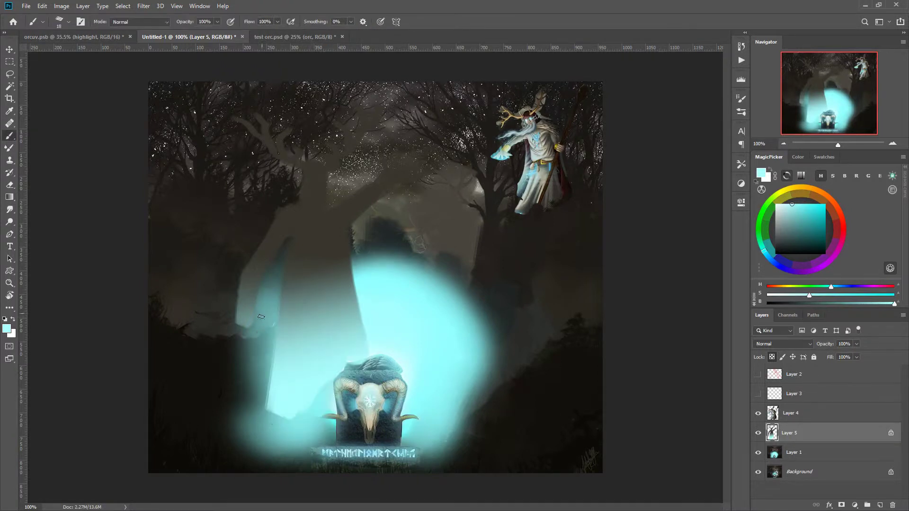
{"action": "left_click", "coordinate": [532, 118], "text": "alt"}
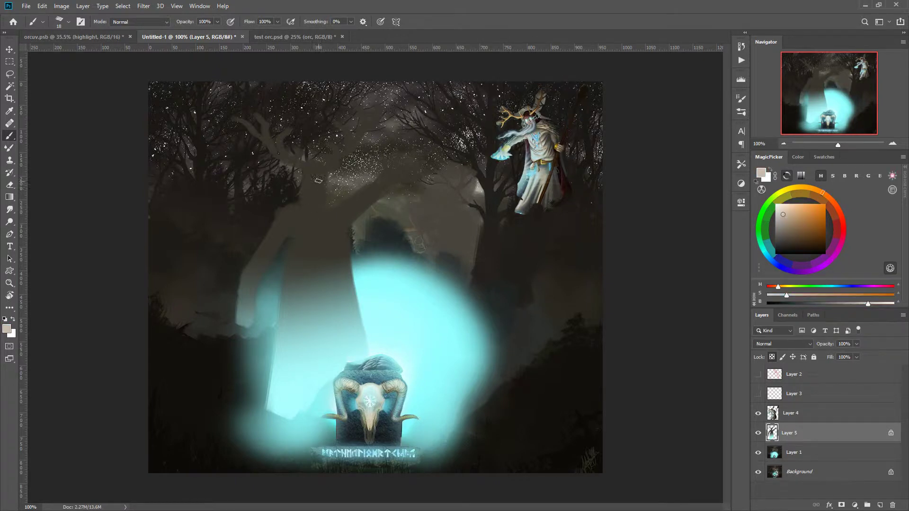
{"action": "left_click_drag", "start_coordinate": [320, 180], "coordinate": [310, 201]}
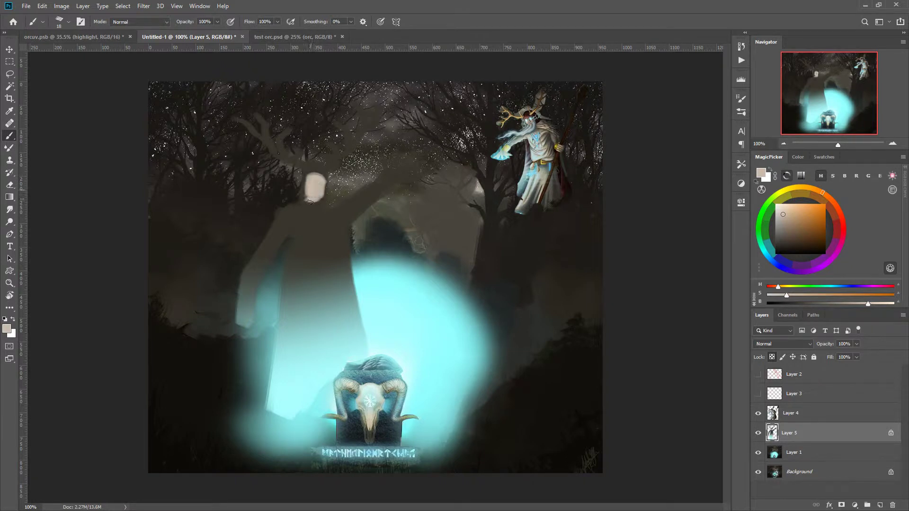
{"action": "left_click", "coordinate": [547, 135], "text": "alt"}
{"action": "left_click", "coordinate": [310, 221], "text": "alt"}
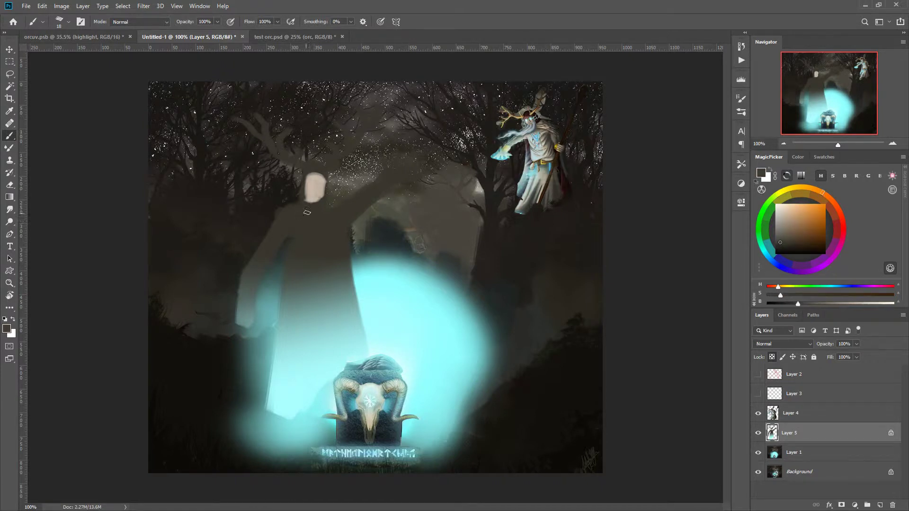
Set the chalk brush to 40 px and paint the raised sleeve and torso in a light robe color sampled from the small wizard.
{"action": "left_click", "coordinate": [540, 162], "text": "alt"}
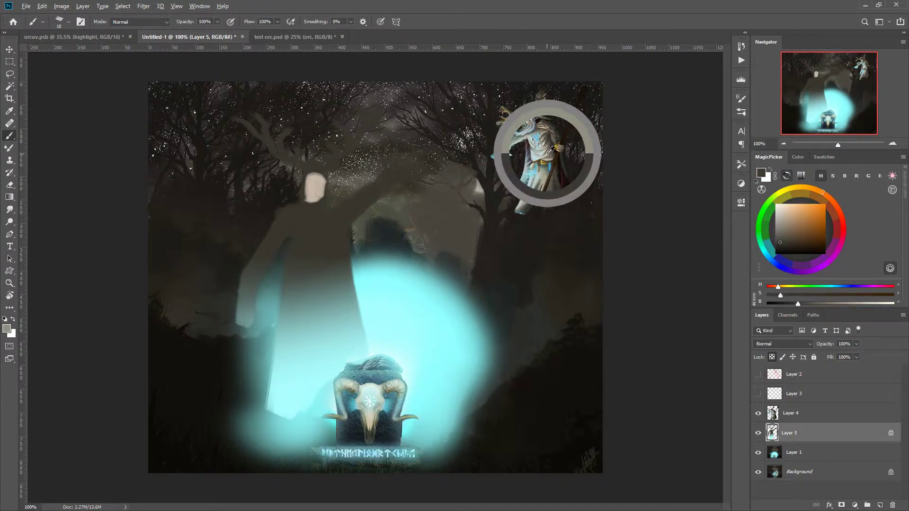
{"action": "right_click", "coordinate": [311, 226]}
{"action": "left_click_drag", "start_coordinate": [366, 238], "coordinate": [374, 248]}
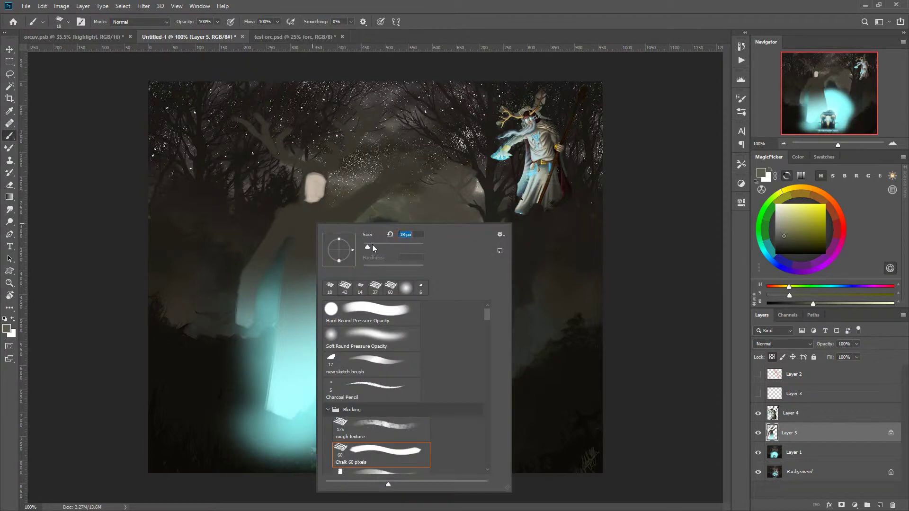
{"action": "key", "text": "Return"}
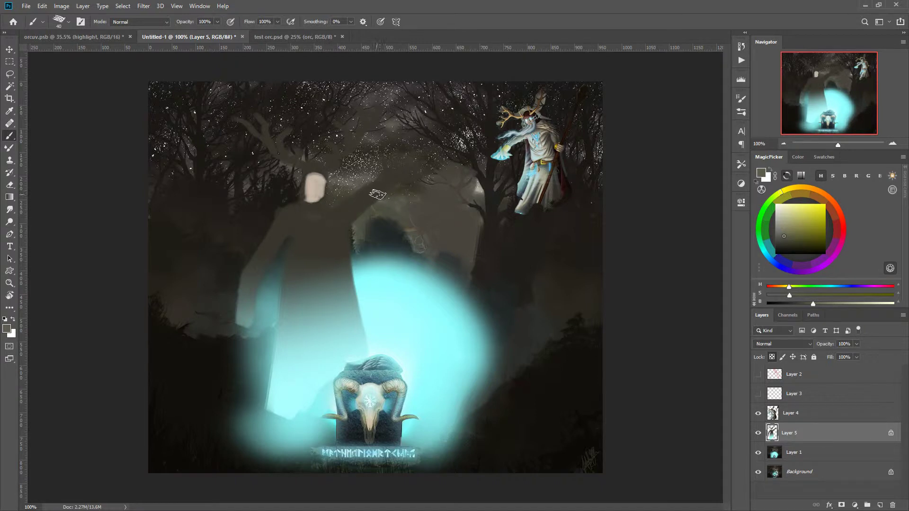
{"action": "mouse_move", "coordinate": [376, 196]}
{"action": "left_mouse_down"}
{"action": "mouse_move", "coordinate": [338, 227]}
{"action": "mouse_move", "coordinate": [391, 187]}
{"action": "mouse_move", "coordinate": [368, 238]}
{"action": "mouse_move", "coordinate": [381, 198]}
{"action": "mouse_move", "coordinate": [350, 214]}
{"action": "mouse_move", "coordinate": [382, 190]}
{"action": "mouse_move", "coordinate": [341, 222]}
{"action": "left_mouse_up"}
{"action": "left_click", "coordinate": [371, 257], "text": "alt"}
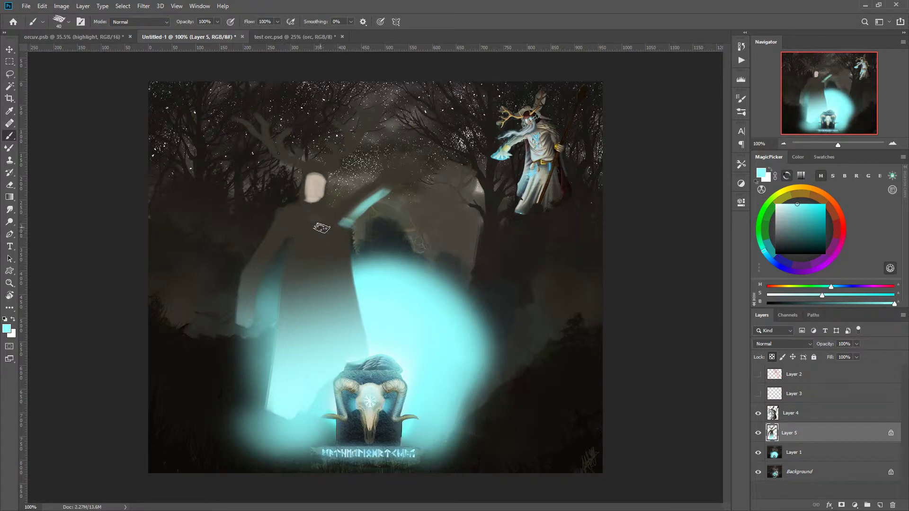
{"action": "left_click", "coordinate": [548, 151], "text": "alt"}
{"action": "left_click", "coordinate": [544, 177], "text": "alt"}
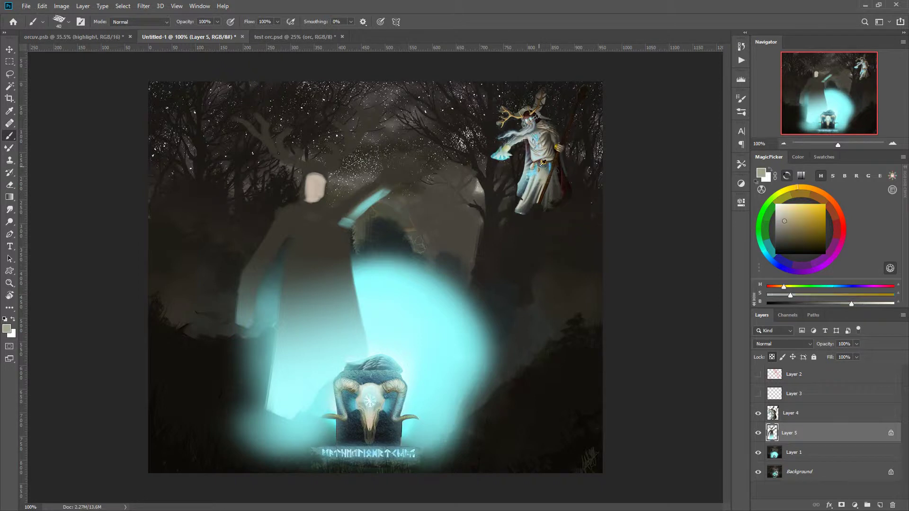
{"action": "mouse_move", "coordinate": [382, 193]}
{"action": "left_mouse_down"}
{"action": "mouse_move", "coordinate": [339, 231]}
{"action": "mouse_move", "coordinate": [363, 214]}
{"action": "mouse_move", "coordinate": [330, 235]}
{"action": "mouse_move", "coordinate": [334, 228]}
{"action": "mouse_move", "coordinate": [334, 272]}
{"action": "mouse_move", "coordinate": [325, 232]}
{"action": "mouse_move", "coordinate": [323, 280]}
{"action": "mouse_move", "coordinate": [320, 228]}
{"action": "mouse_move", "coordinate": [314, 290]}
{"action": "mouse_move", "coordinate": [308, 232]}
{"action": "mouse_move", "coordinate": [303, 297]}
{"action": "mouse_move", "coordinate": [300, 247]}
{"action": "mouse_move", "coordinate": [294, 284]}
{"action": "mouse_move", "coordinate": [303, 328]}
{"action": "mouse_move", "coordinate": [322, 246]}
{"action": "mouse_move", "coordinate": [335, 333]}
{"action": "mouse_move", "coordinate": [331, 219]}
{"action": "mouse_move", "coordinate": [330, 307]}
{"action": "left_mouse_up"}
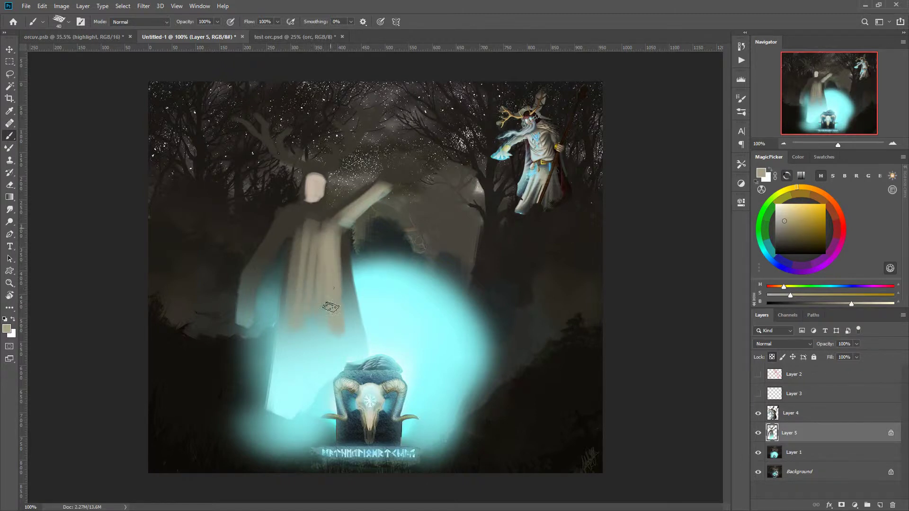
Set the chalk brush to 12 px and paint the light collar and a light streak down the hanging sleeve.
{"action": "right_click", "coordinate": [296, 226]}
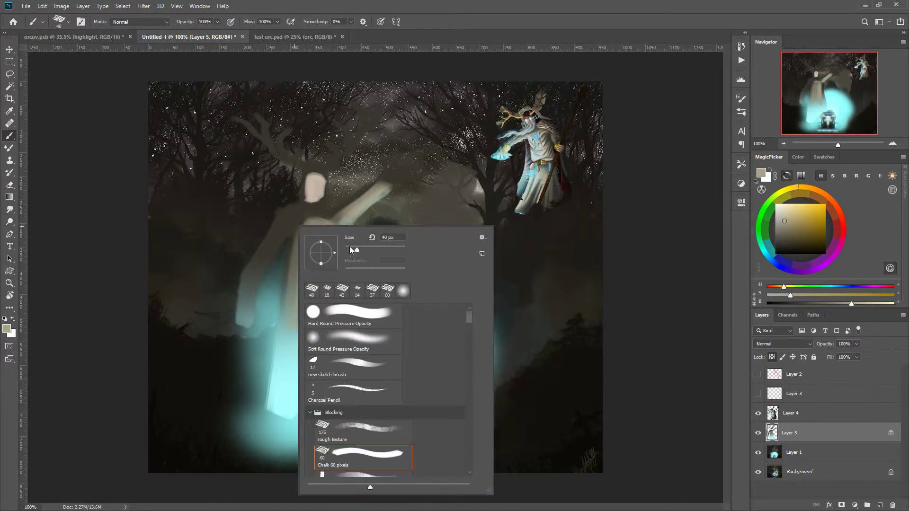
{"action": "left_click_drag", "start_coordinate": [350, 249], "coordinate": [348, 250]}
{"action": "key", "text": "Return"}
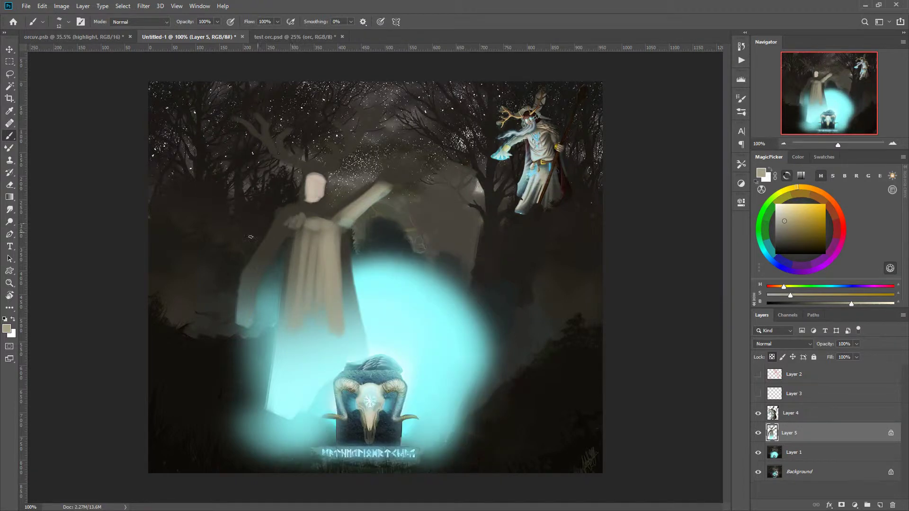
{"action": "left_click_drag", "start_coordinate": [291, 221], "coordinate": [258, 262]}
Paint dark brown folds across the shoulders, chest and raised sleeve using shades sampled near the neck.
{"action": "left_click", "coordinate": [290, 214], "text": "alt"}
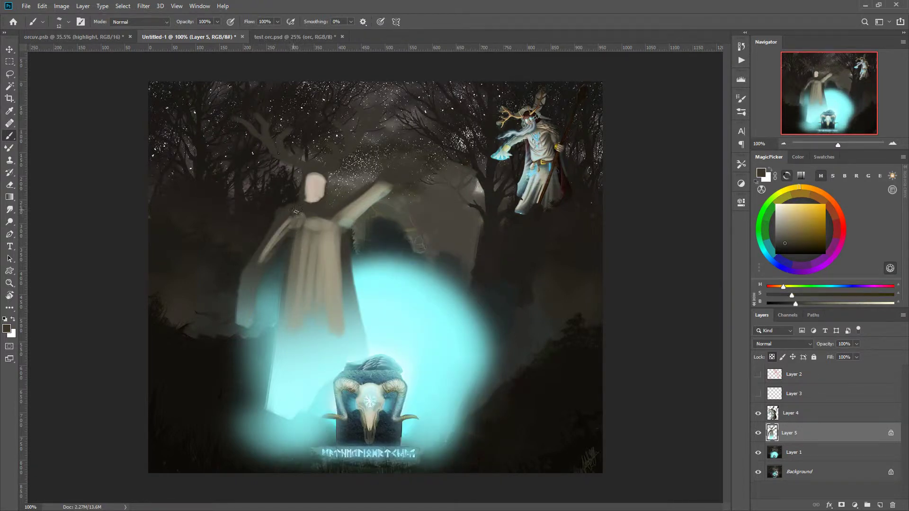
{"action": "left_click", "coordinate": [325, 211], "text": "alt"}
{"action": "left_click", "coordinate": [323, 210], "text": "alt"}
{"action": "mouse_move", "coordinate": [336, 224]}
{"action": "left_mouse_down"}
{"action": "mouse_move", "coordinate": [315, 238]}
{"action": "mouse_move", "coordinate": [335, 216]}
{"action": "mouse_move", "coordinate": [301, 236]}
{"action": "mouse_move", "coordinate": [316, 254]}
{"action": "mouse_move", "coordinate": [346, 207]}
{"action": "mouse_move", "coordinate": [375, 187]}
{"action": "left_mouse_up"}
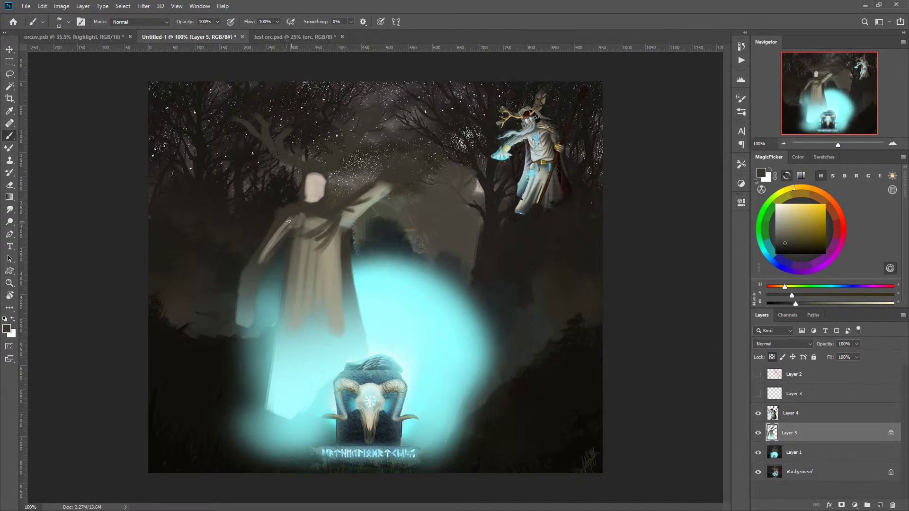
Add lighter fabric strokes to the hanging arm's shoulder and both sides of the waist in tones sampled from the torso.
{"action": "left_click", "coordinate": [309, 262], "text": "alt"}
{"action": "left_click_drag", "start_coordinate": [266, 239], "coordinate": [280, 226]}
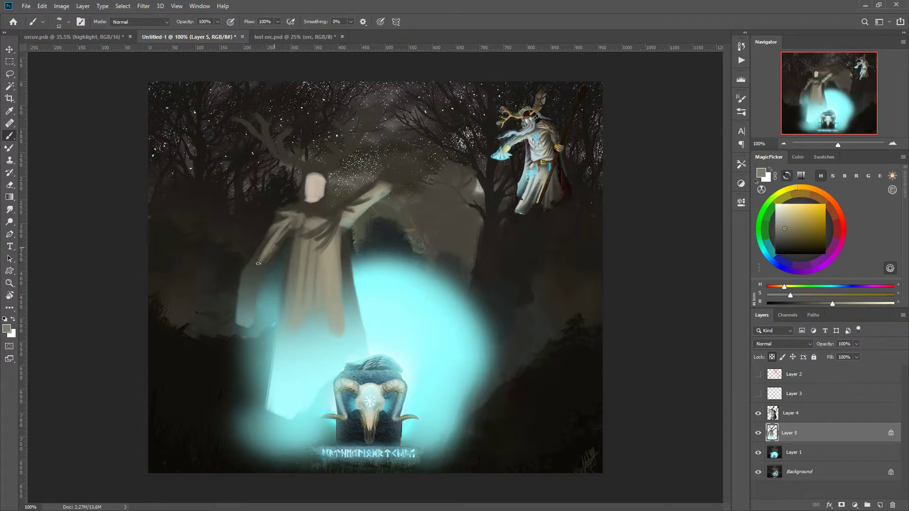
{"action": "left_click", "coordinate": [317, 261], "text": "alt"}
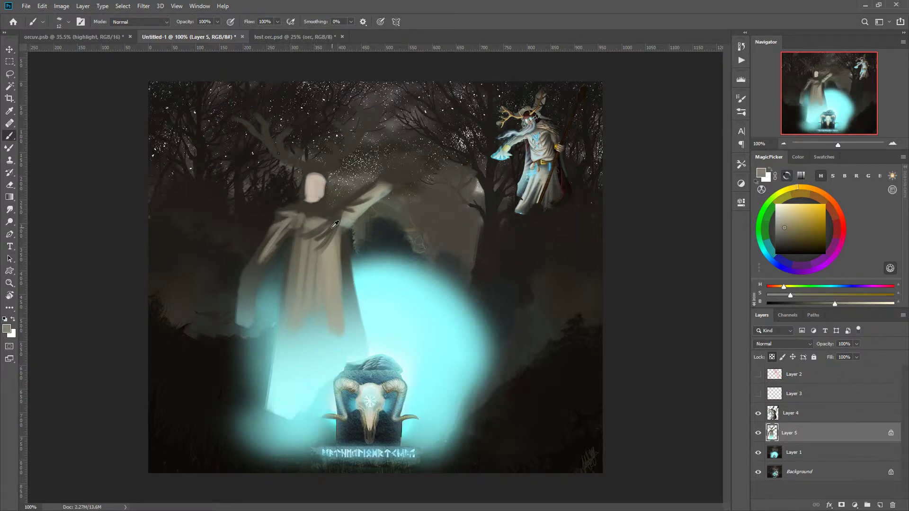
{"action": "left_click", "coordinate": [338, 268], "text": "alt"}
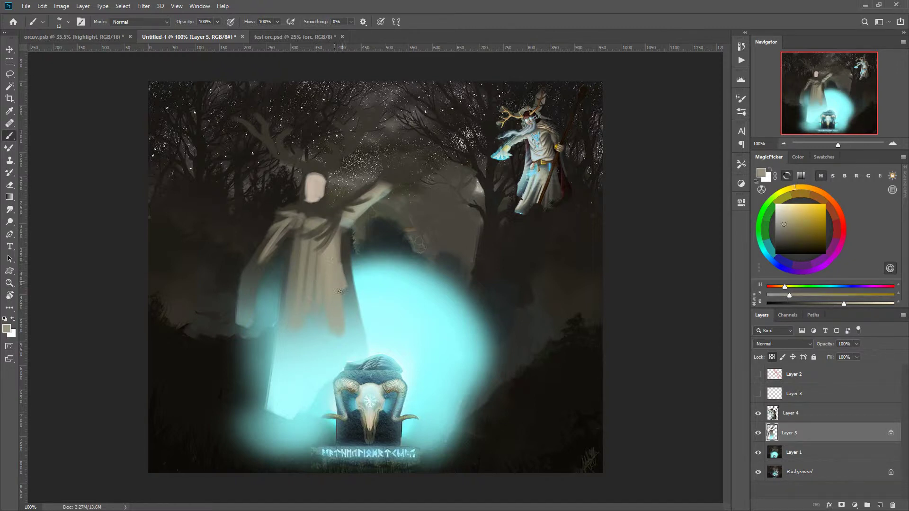
{"action": "left_click_drag", "start_coordinate": [292, 263], "coordinate": [284, 281]}
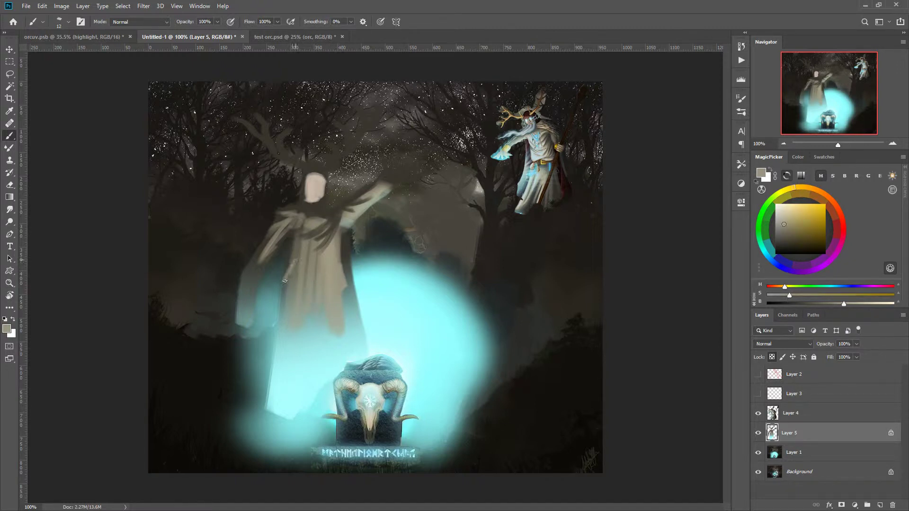
Paint a dark belt across the robe's waist using a dark brown sampled from the torso's edge.
{"action": "left_click", "coordinate": [349, 293], "text": "alt"}
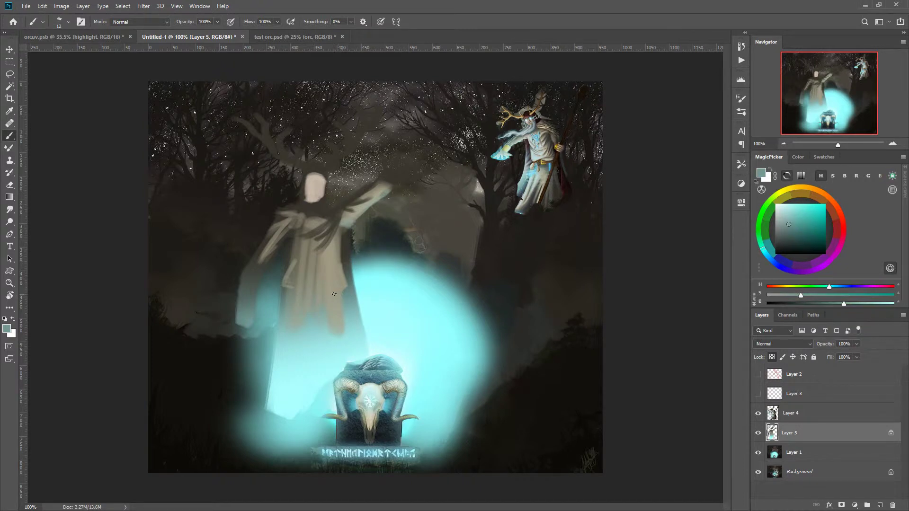
{"action": "left_click", "coordinate": [345, 243], "text": "alt"}
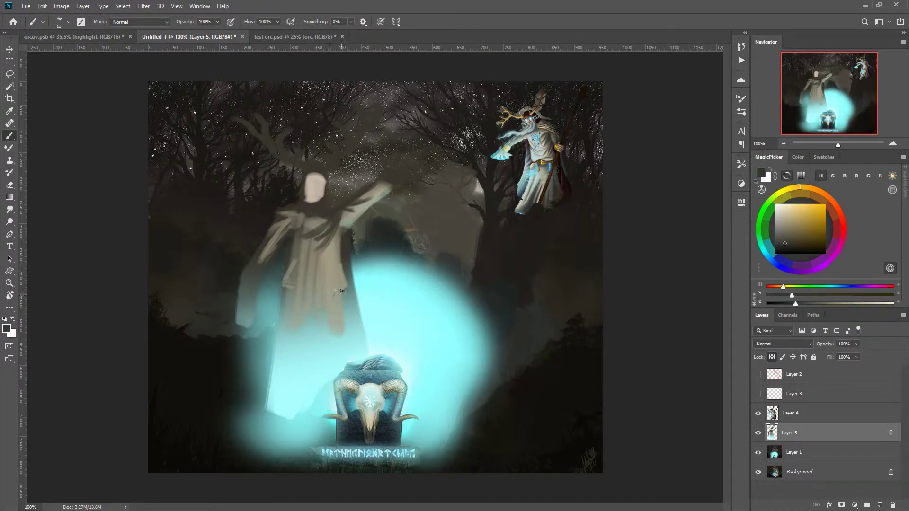
{"action": "left_click_drag", "start_coordinate": [341, 291], "coordinate": [287, 291]}
{"action": "left_click_drag", "start_coordinate": [343, 292], "coordinate": [291, 295]}
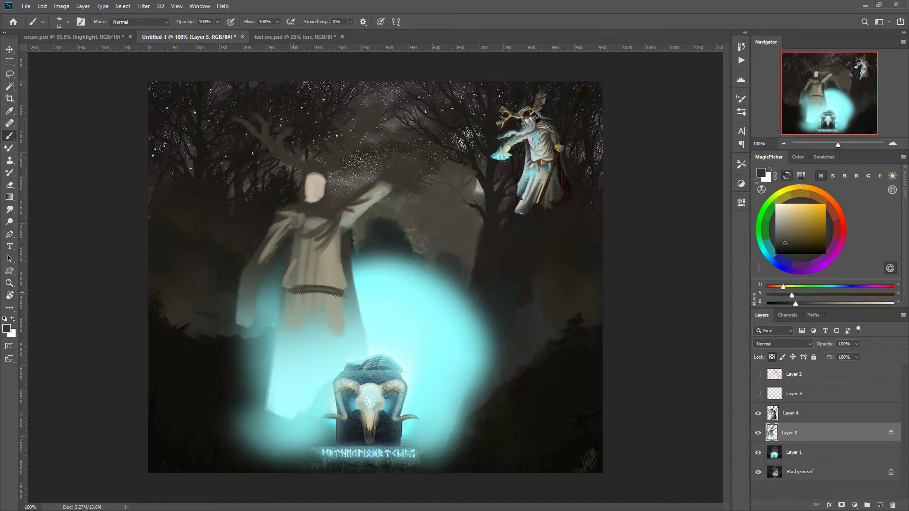
Set the chalk brush to 23 px, paint the raised hand with spread fingers in the small wizard's skin tone, and refine it with dark brown.
{"action": "left_click", "coordinate": [382, 192], "text": "alt"}
{"action": "left_click", "coordinate": [558, 145], "text": "alt"}
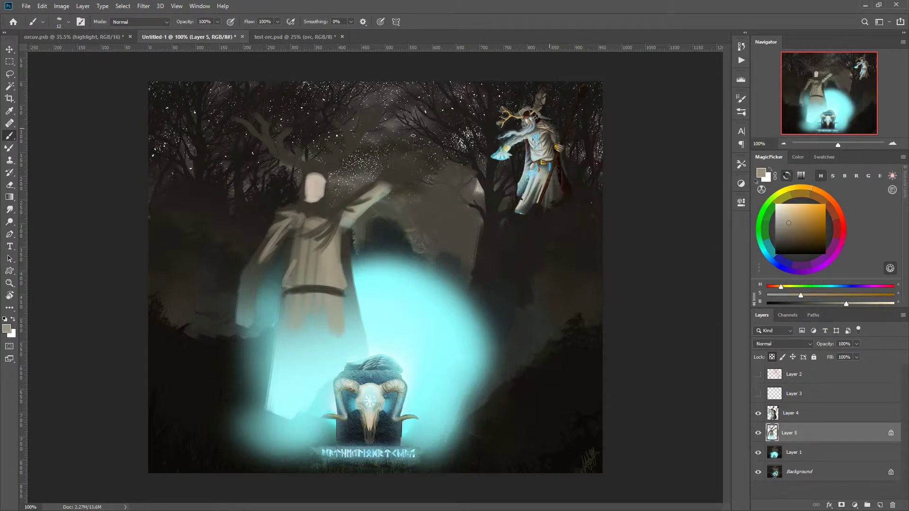
{"action": "right_click", "coordinate": [394, 171]}
{"action": "left_click_drag", "start_coordinate": [448, 200], "coordinate": [452, 200]}
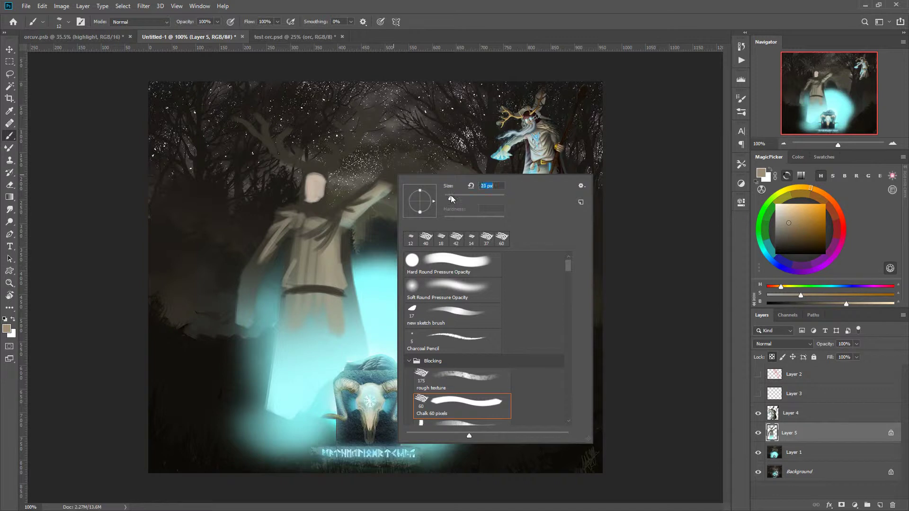
{"action": "left_click", "coordinate": [388, 177]}
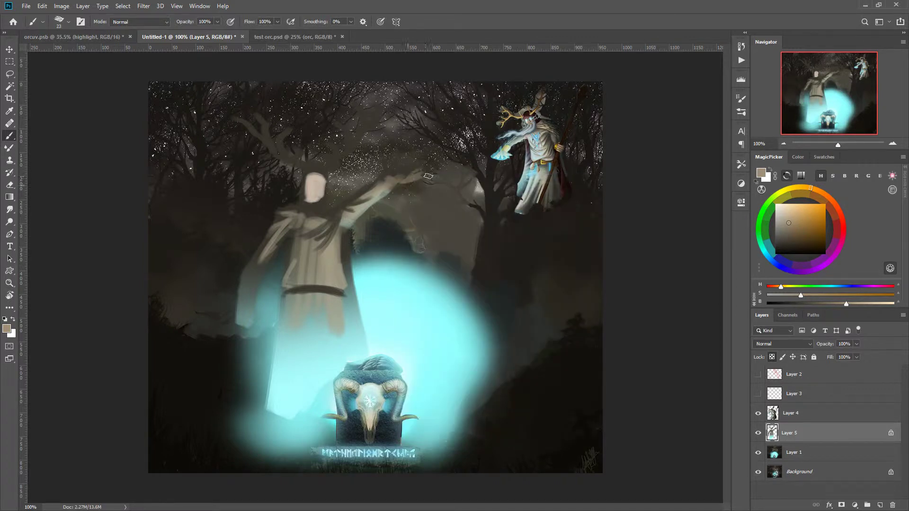
{"action": "mouse_move", "coordinate": [426, 160]}
{"action": "left_mouse_down"}
{"action": "mouse_move", "coordinate": [389, 182]}
{"action": "mouse_move", "coordinate": [396, 164]}
{"action": "mouse_move", "coordinate": [389, 151]}
{"action": "mouse_move", "coordinate": [387, 186]}
{"action": "mouse_move", "coordinate": [408, 179]}
{"action": "mouse_move", "coordinate": [381, 161]}
{"action": "left_mouse_up"}
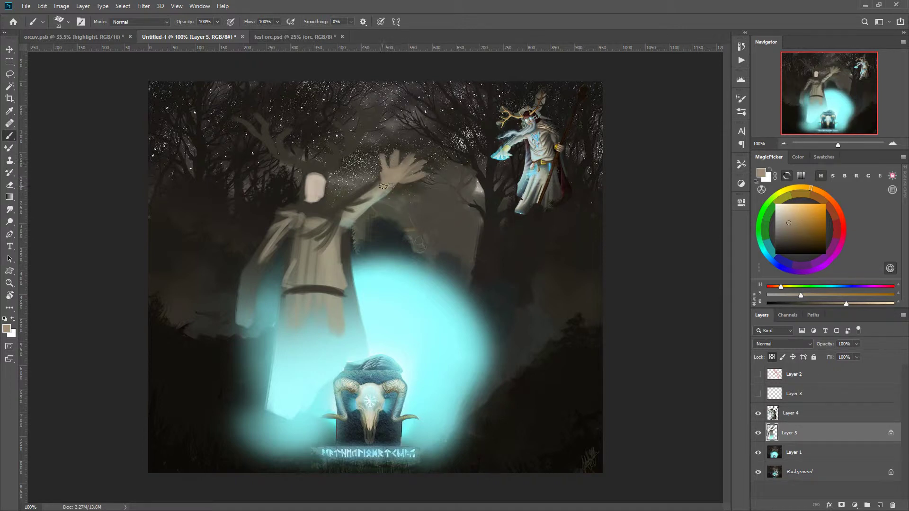
{"action": "left_click", "coordinate": [315, 211], "text": "alt"}
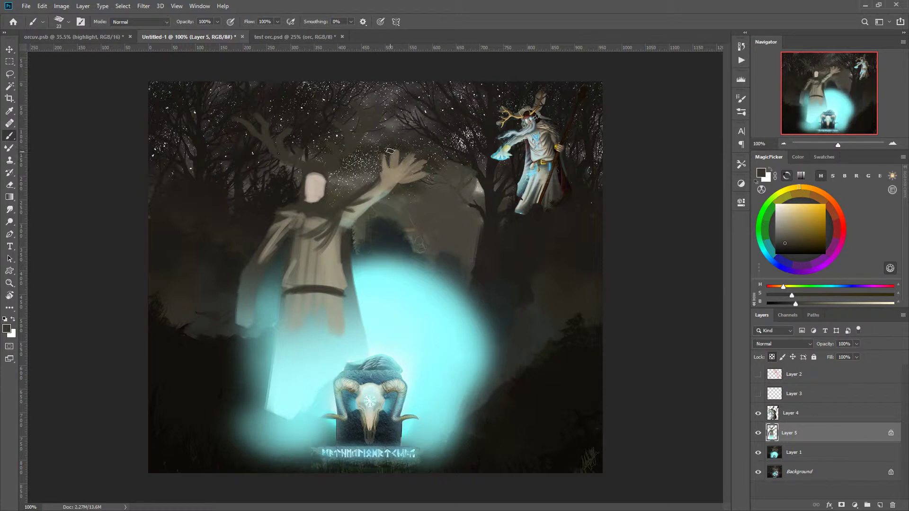
{"action": "mouse_move", "coordinate": [390, 147]}
{"action": "left_mouse_down"}
{"action": "mouse_move", "coordinate": [395, 139]}
{"action": "mouse_move", "coordinate": [404, 160]}
{"action": "mouse_move", "coordinate": [410, 151]}
{"action": "mouse_move", "coordinate": [399, 165]}
{"action": "mouse_move", "coordinate": [417, 162]}
{"action": "mouse_move", "coordinate": [400, 185]}
{"action": "mouse_move", "coordinate": [424, 170]}
{"action": "mouse_move", "coordinate": [403, 174]}
{"action": "left_mouse_up"}
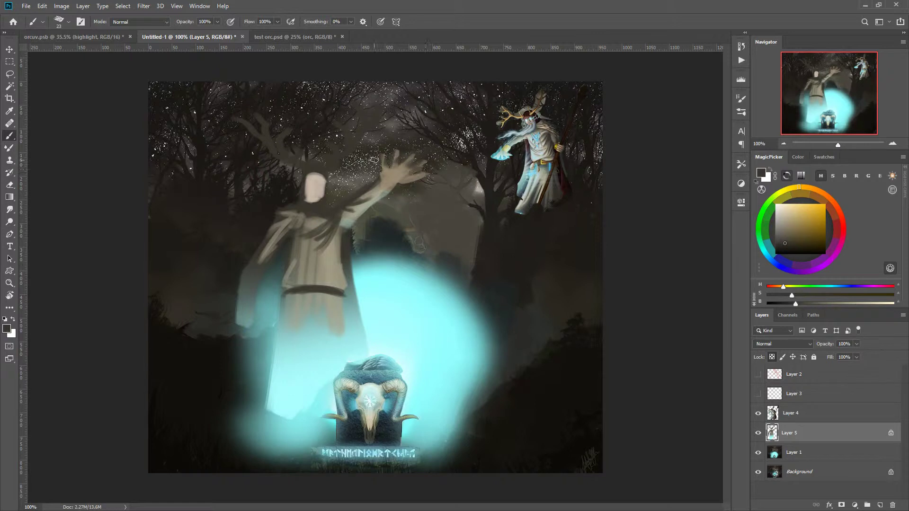
Unlock the transparent pixels of Layer 5 and erase the figure's hanging forearm below the elbow.
{"action": "left_click", "coordinate": [548, 134], "text": "alt"}
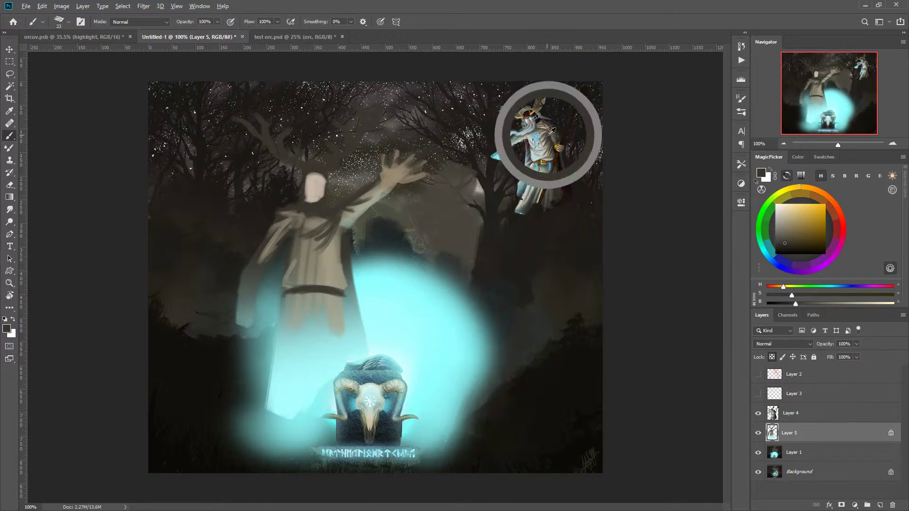
{"action": "left_click", "coordinate": [259, 262], "text": "alt"}
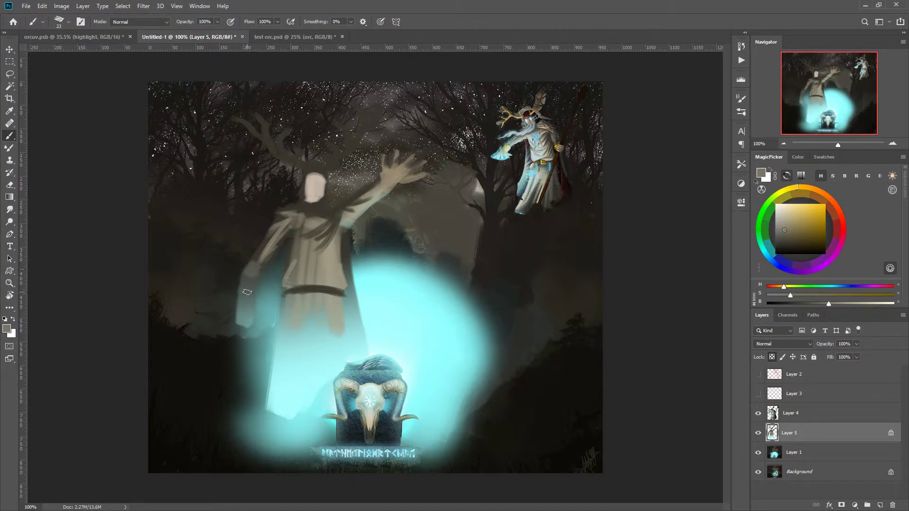
{"action": "left_click", "coordinate": [771, 357]}
{"action": "key", "text": "e"}
{"action": "mouse_move", "coordinate": [248, 290]}
{"action": "left_mouse_down"}
{"action": "mouse_move", "coordinate": [249, 279]}
{"action": "mouse_move", "coordinate": [240, 301]}
{"action": "left_mouse_up"}
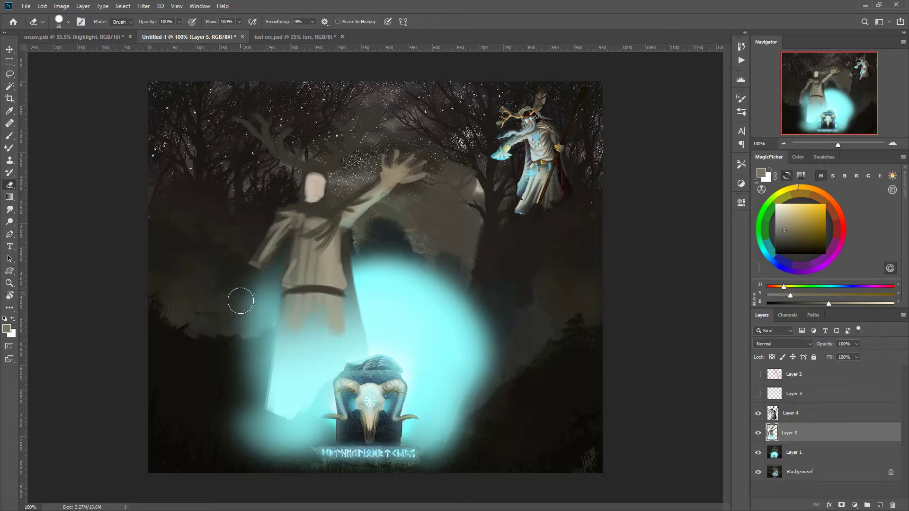
{"action": "left_click", "coordinate": [237, 265]}
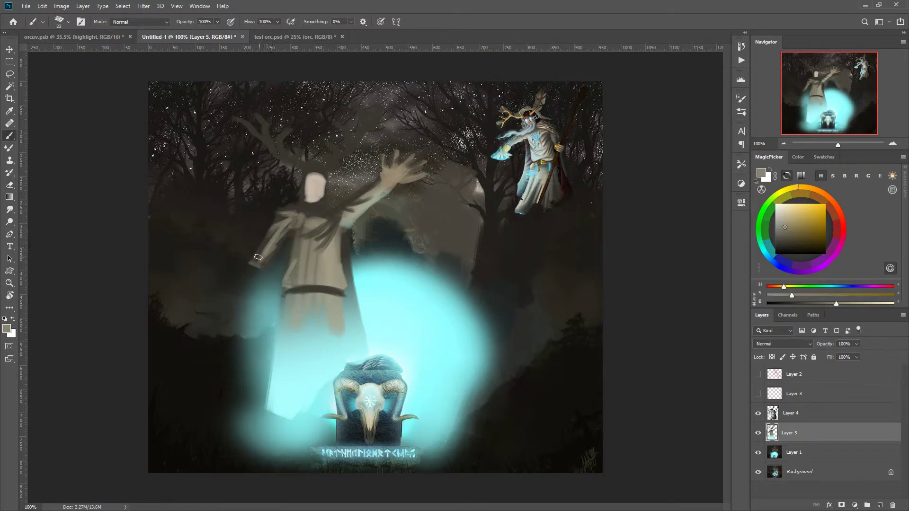
Repaint the erased forearm in beige robe tones, bent outward and up from the elbow.
{"action": "right_click", "coordinate": [254, 263]}
{"action": "left_click", "coordinate": [254, 265]}
{"action": "mouse_move", "coordinate": [256, 260]}
{"action": "left_mouse_down"}
{"action": "mouse_move", "coordinate": [237, 236]}
{"action": "mouse_move", "coordinate": [234, 251]}
{"action": "left_mouse_up"}
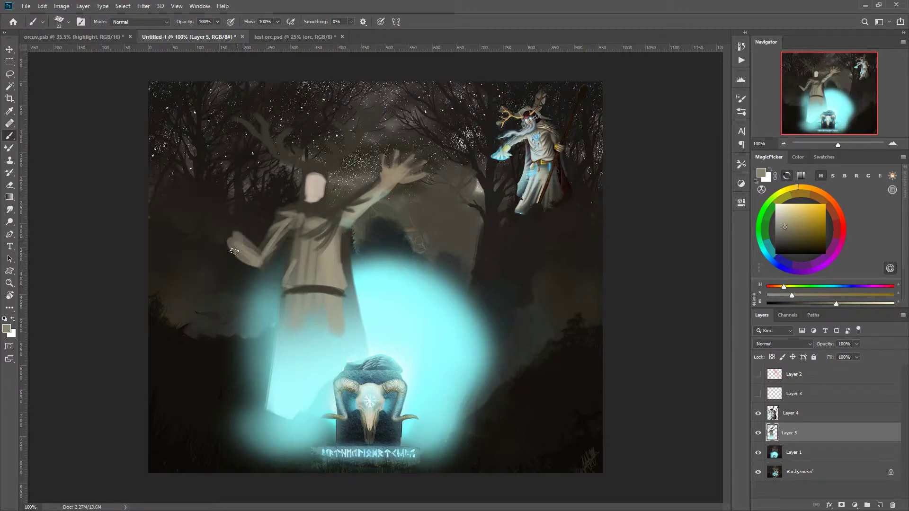
Paint a tall dark brown staff in the reference wizard's colour beside the figure, with a hand gripping it in the raised hand's skin tone.
{"action": "left_click", "coordinate": [555, 157], "text": "alt"}
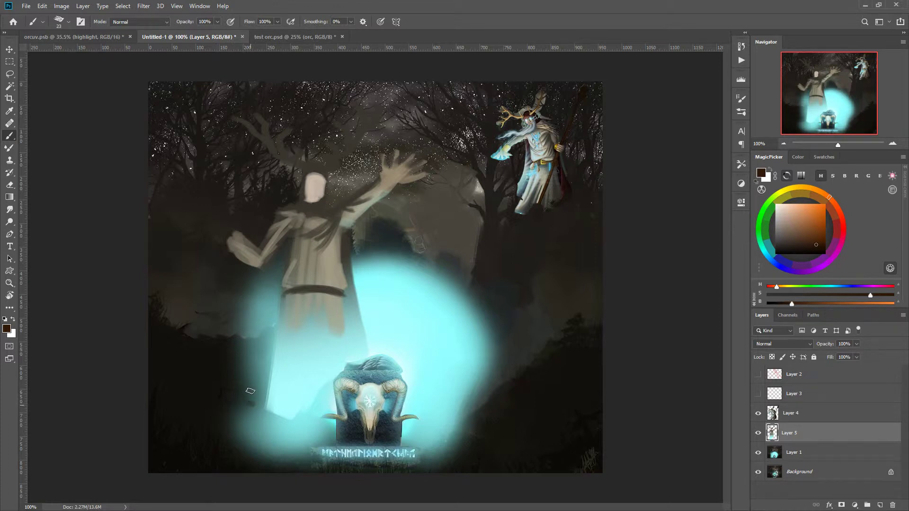
{"action": "left_click_drag", "start_coordinate": [250, 391], "coordinate": [220, 121]}
{"action": "left_click", "coordinate": [391, 176], "text": "alt"}
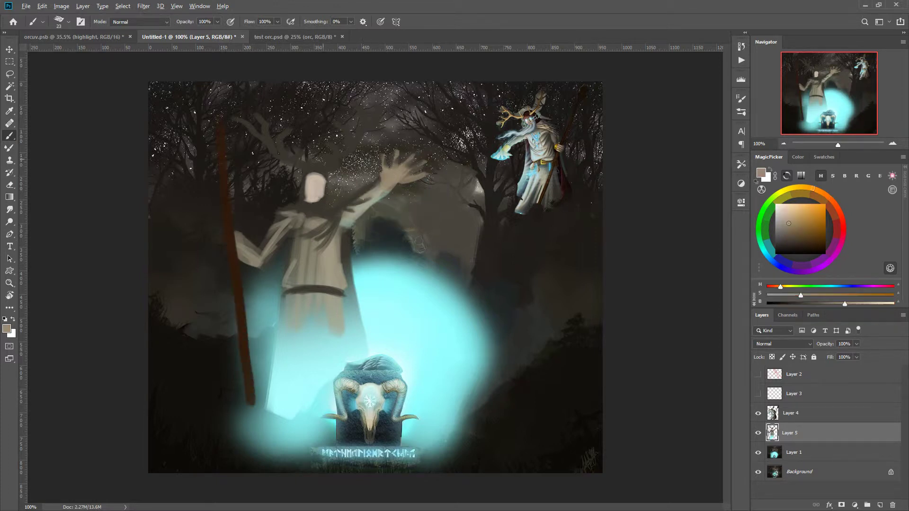
{"action": "mouse_move", "coordinate": [233, 240]}
{"action": "left_mouse_down"}
{"action": "mouse_move", "coordinate": [228, 225]}
{"action": "mouse_move", "coordinate": [231, 245]}
{"action": "left_mouse_up"}
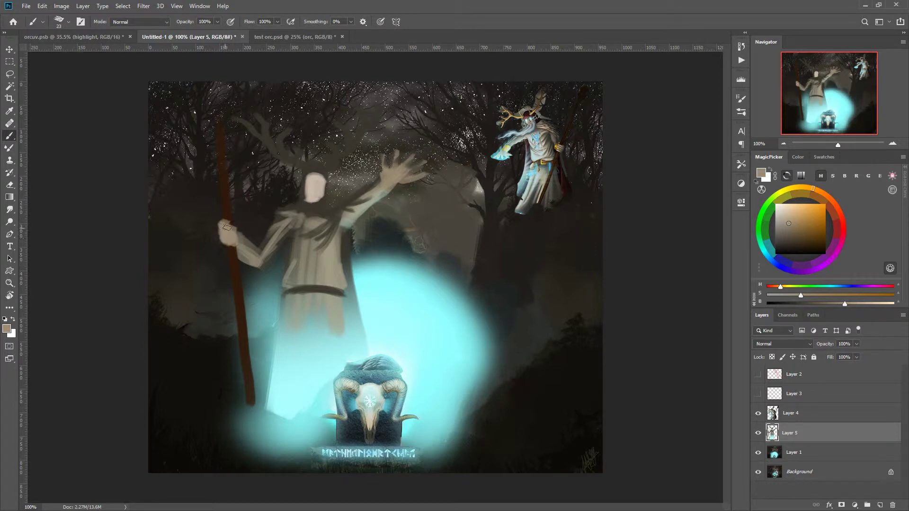
Paint pale cyan eyes on the face and overpaint both antlers in golden tan with a 12 px brush, using colours sampled from the small wizard.
{"action": "left_click", "coordinate": [533, 116], "text": "alt"}
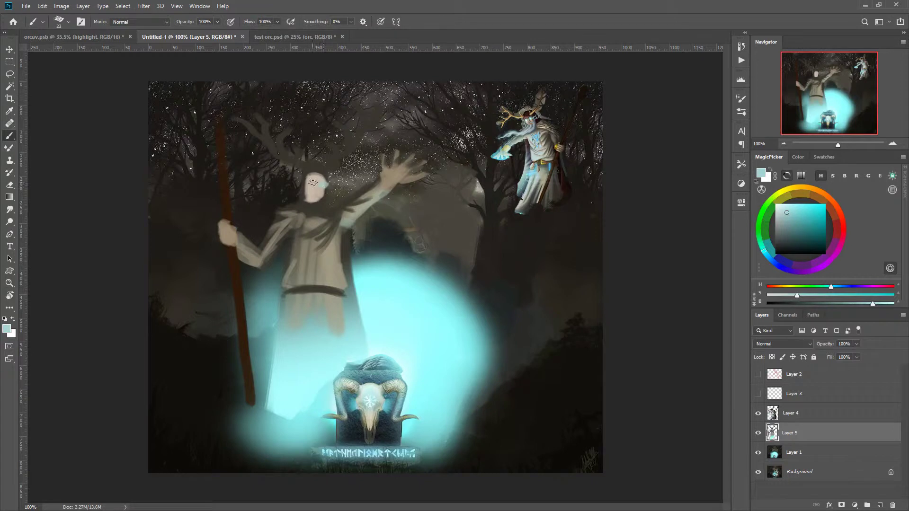
{"action": "left_click_drag", "start_coordinate": [313, 183], "coordinate": [308, 182]}
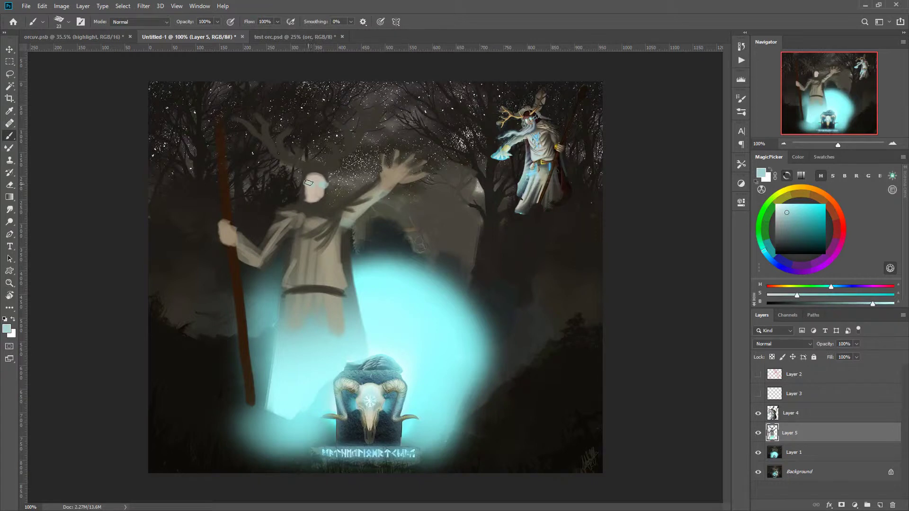
{"action": "left_click", "coordinate": [521, 114], "text": "alt"}
{"action": "right_click", "coordinate": [284, 156]}
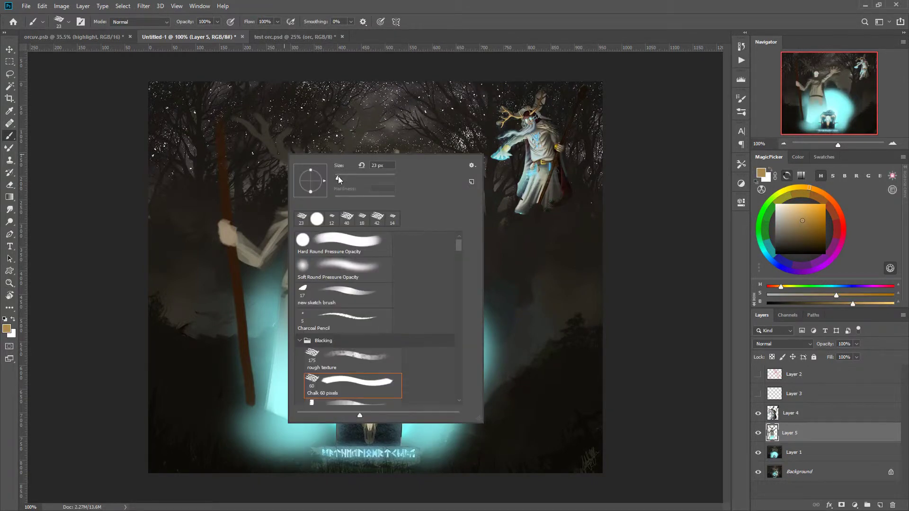
{"action": "left_click_drag", "start_coordinate": [338, 180], "coordinate": [336, 179]}
{"action": "left_click", "coordinate": [285, 158]}
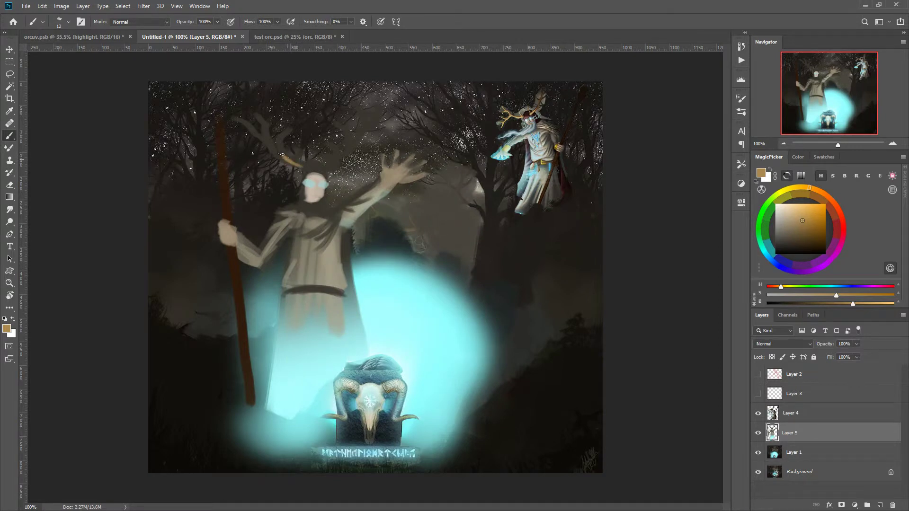
{"action": "mouse_move", "coordinate": [283, 155]}
{"action": "left_mouse_down"}
{"action": "mouse_move", "coordinate": [280, 135]}
{"action": "mouse_move", "coordinate": [290, 131]}
{"action": "mouse_move", "coordinate": [271, 150]}
{"action": "mouse_move", "coordinate": [260, 114]}
{"action": "mouse_move", "coordinate": [286, 160]}
{"action": "mouse_move", "coordinate": [241, 123]}
{"action": "left_mouse_up"}
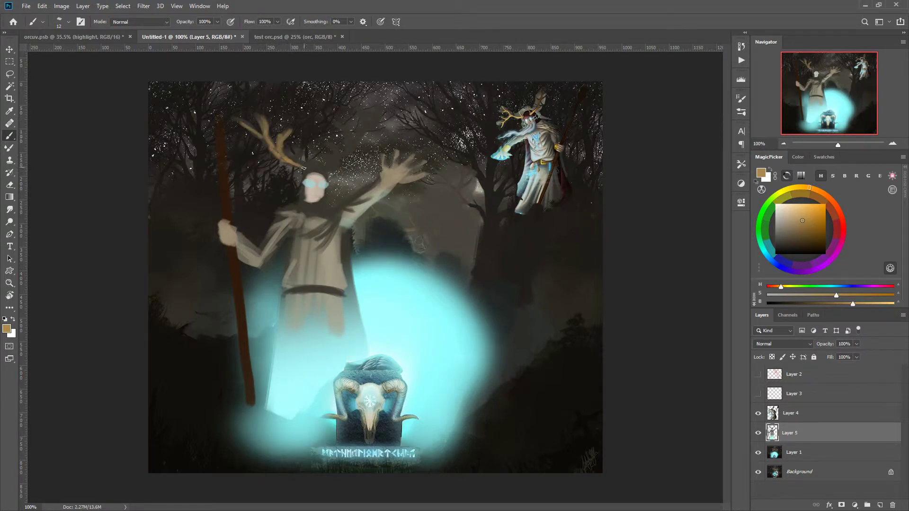
{"action": "mouse_move", "coordinate": [328, 166]}
{"action": "left_mouse_down"}
{"action": "mouse_move", "coordinate": [331, 144]}
{"action": "mouse_move", "coordinate": [335, 161]}
{"action": "mouse_move", "coordinate": [370, 124]}
{"action": "mouse_move", "coordinate": [358, 106]}
{"action": "left_mouse_up"}
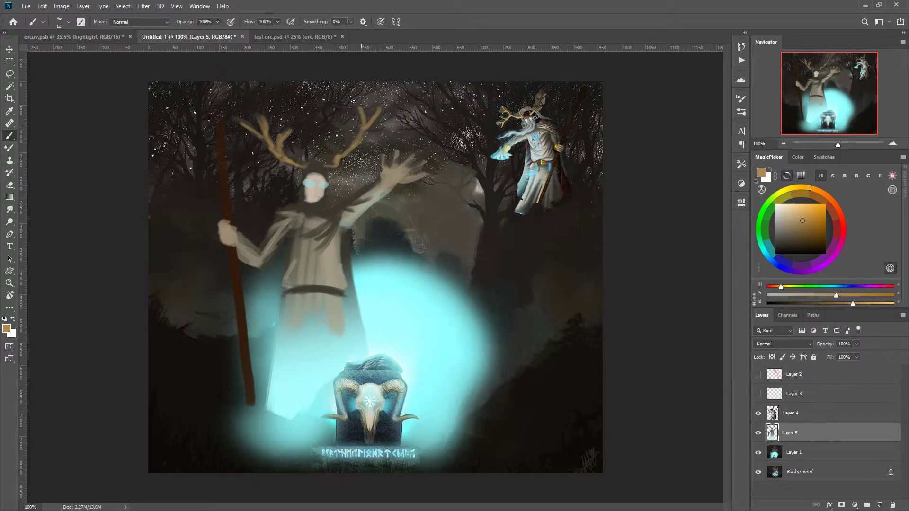
{"action": "mouse_move", "coordinate": [350, 148]}
{"action": "left_mouse_down"}
{"action": "mouse_move", "coordinate": [342, 127]}
{"action": "mouse_move", "coordinate": [334, 140]}
{"action": "left_mouse_up"}
Paint a moustache and a long blue-grey beard sweeping from the chin toward the staff arm.
{"action": "left_click", "coordinate": [287, 204], "text": "alt"}
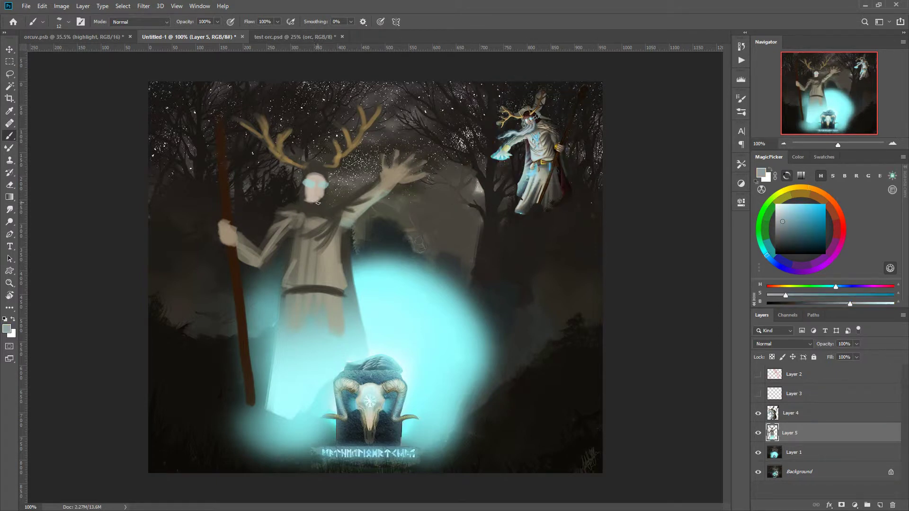
{"action": "left_click_drag", "start_coordinate": [317, 203], "coordinate": [277, 263]}
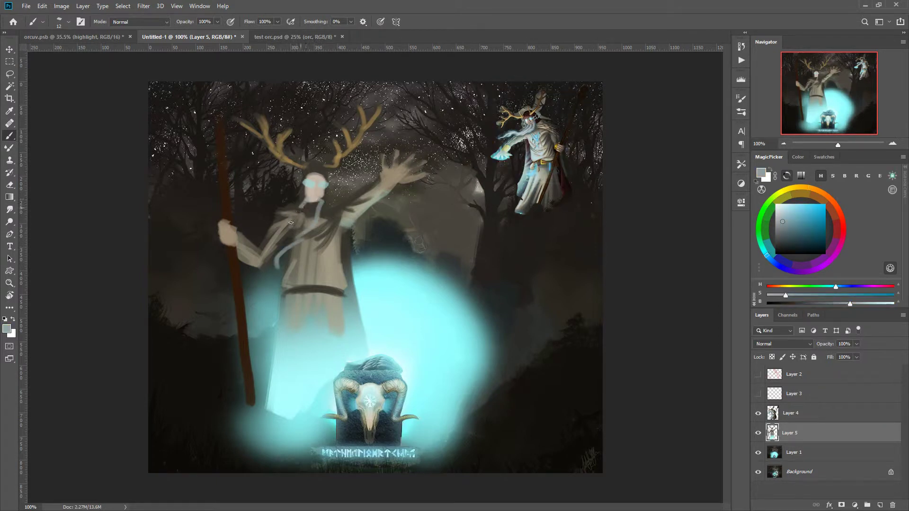
{"action": "mouse_move", "coordinate": [291, 223]}
{"action": "left_mouse_down"}
{"action": "mouse_move", "coordinate": [301, 209]}
{"action": "mouse_move", "coordinate": [289, 241]}
{"action": "left_mouse_up"}
{"action": "mouse_move", "coordinate": [315, 212]}
{"action": "left_mouse_down"}
{"action": "mouse_move", "coordinate": [272, 268]}
{"action": "mouse_move", "coordinate": [314, 202]}
{"action": "mouse_move", "coordinate": [272, 264]}
{"action": "left_mouse_up"}
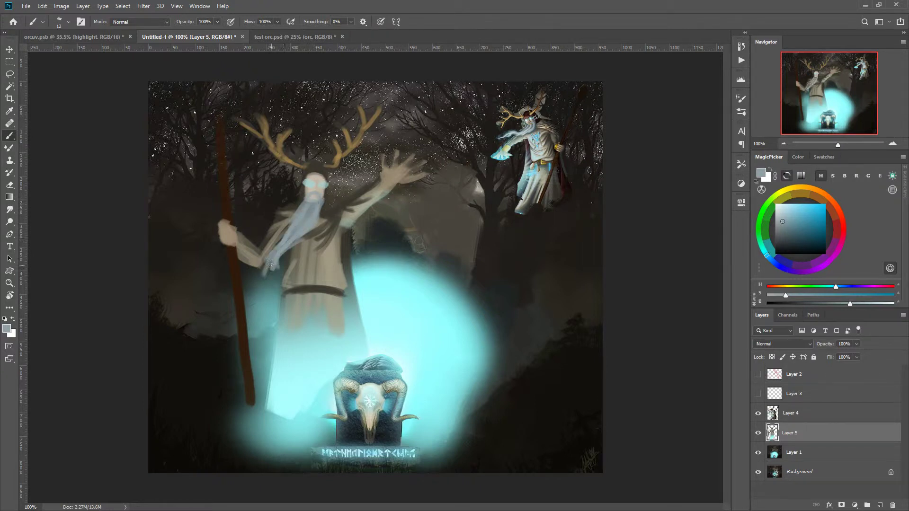
Paint a yellow buckle on the belt using the gold sampled from the small wizard.
{"action": "left_click", "coordinate": [547, 161], "text": "alt"}
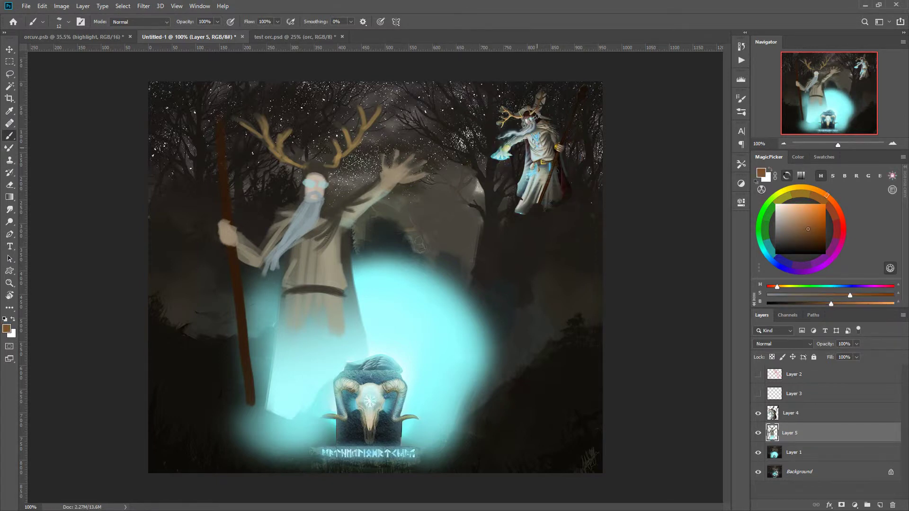
{"action": "left_click", "coordinate": [558, 144], "text": "alt"}
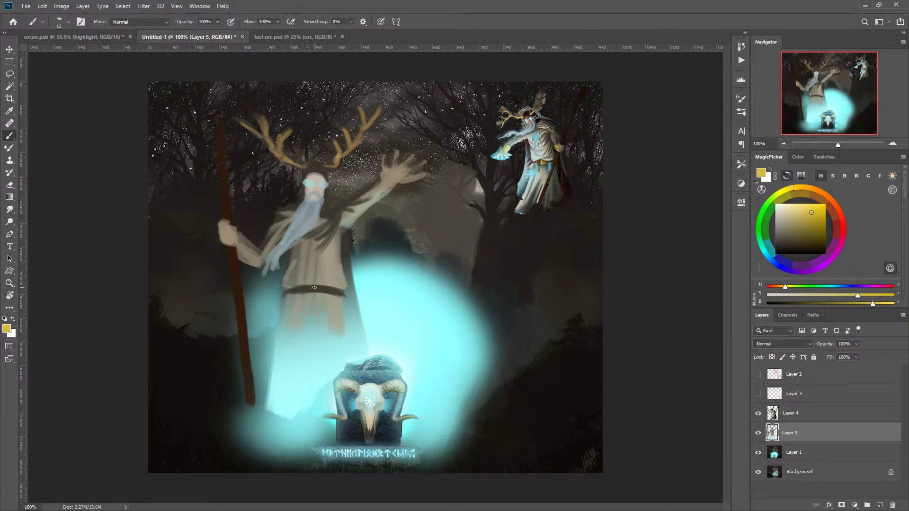
{"action": "left_click_drag", "start_coordinate": [306, 287], "coordinate": [314, 291]}
Darken the raised arm's sleeve with dark brown and paint a light grey-beige sleeve opening hanging below it.
{"action": "left_click", "coordinate": [353, 185], "text": "alt"}
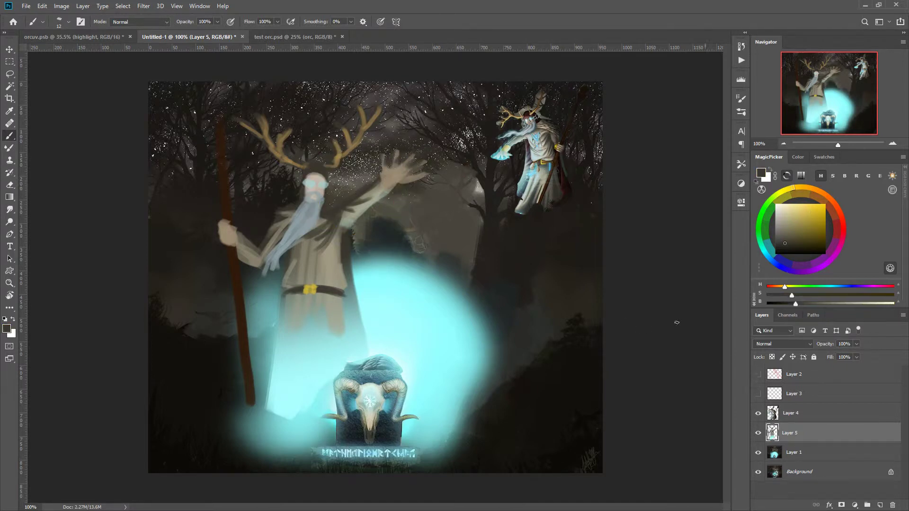
{"action": "mouse_move", "coordinate": [354, 198]}
{"action": "left_mouse_down"}
{"action": "mouse_move", "coordinate": [366, 236]}
{"action": "mouse_move", "coordinate": [371, 207]}
{"action": "mouse_move", "coordinate": [362, 240]}
{"action": "mouse_move", "coordinate": [358, 220]}
{"action": "left_mouse_up"}
{"action": "left_click", "coordinate": [353, 213], "text": "alt"}
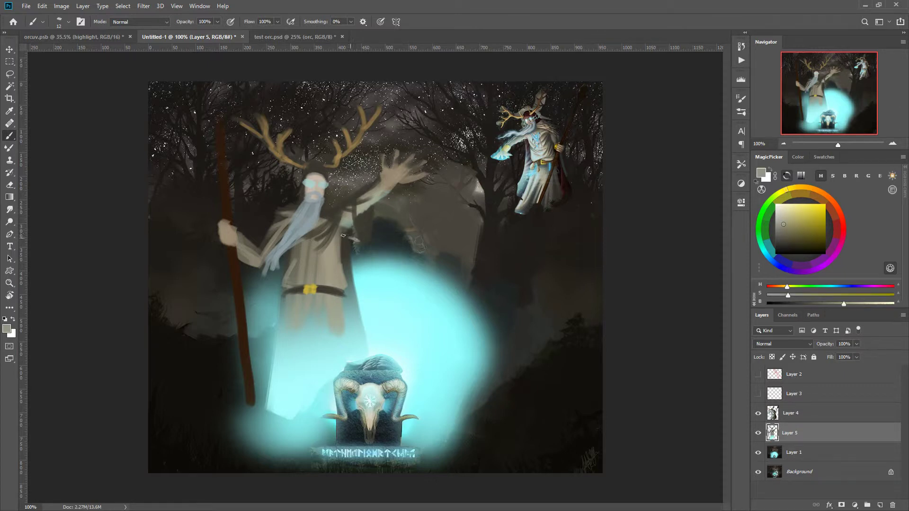
{"action": "left_click_drag", "start_coordinate": [361, 240], "coordinate": [345, 242]}
Paint a golden-brown bracer on the raised forearm using gold tones from the small wizard, and add a bright cyan stripe to it.
{"action": "left_click", "coordinate": [558, 146], "text": "alt"}
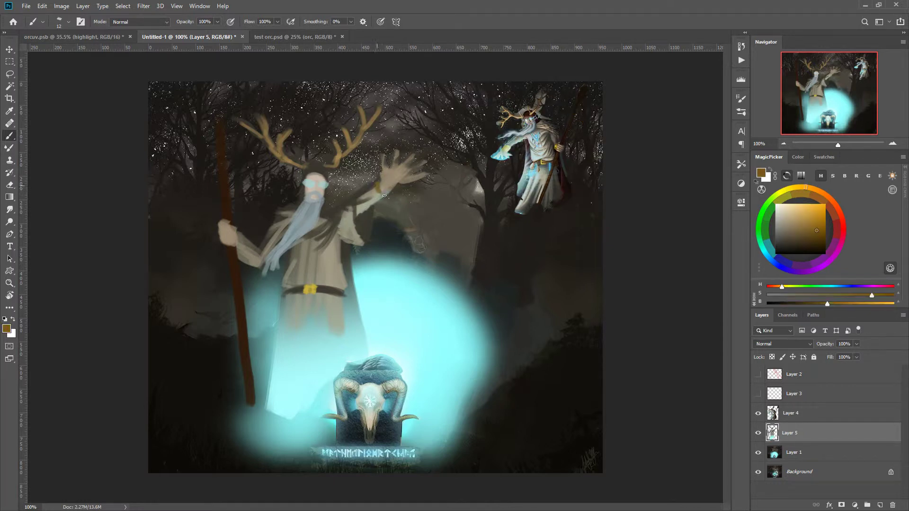
{"action": "mouse_move", "coordinate": [383, 195]}
{"action": "left_mouse_down"}
{"action": "mouse_move", "coordinate": [367, 208]}
{"action": "mouse_move", "coordinate": [386, 193]}
{"action": "left_mouse_up"}
{"action": "left_click", "coordinate": [544, 159], "text": "alt"}
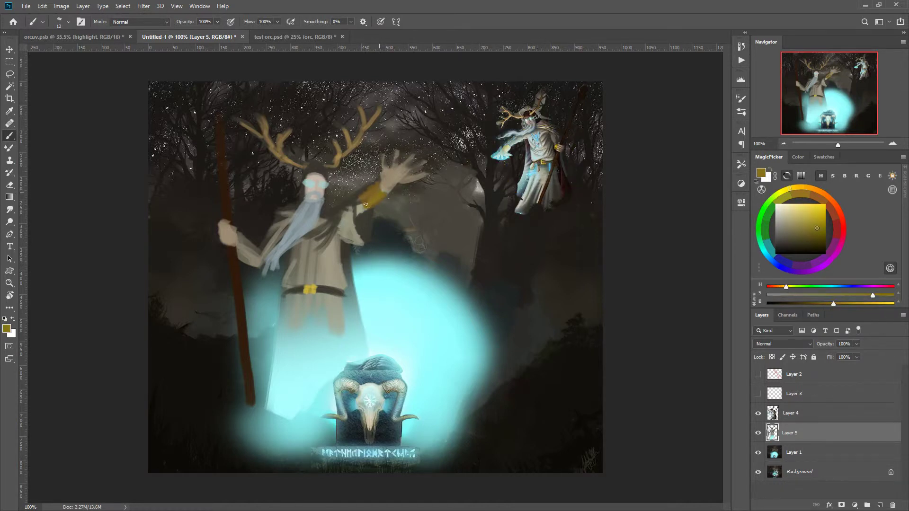
{"action": "left_click", "coordinate": [393, 284], "text": "alt"}
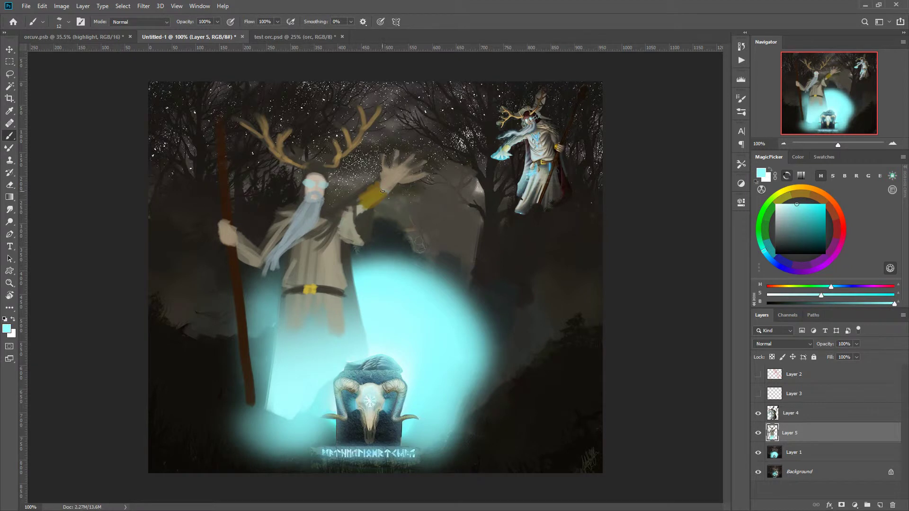
{"action": "left_click_drag", "start_coordinate": [368, 203], "coordinate": [381, 193]}
{"action": "left_click", "coordinate": [379, 185], "text": "alt"}
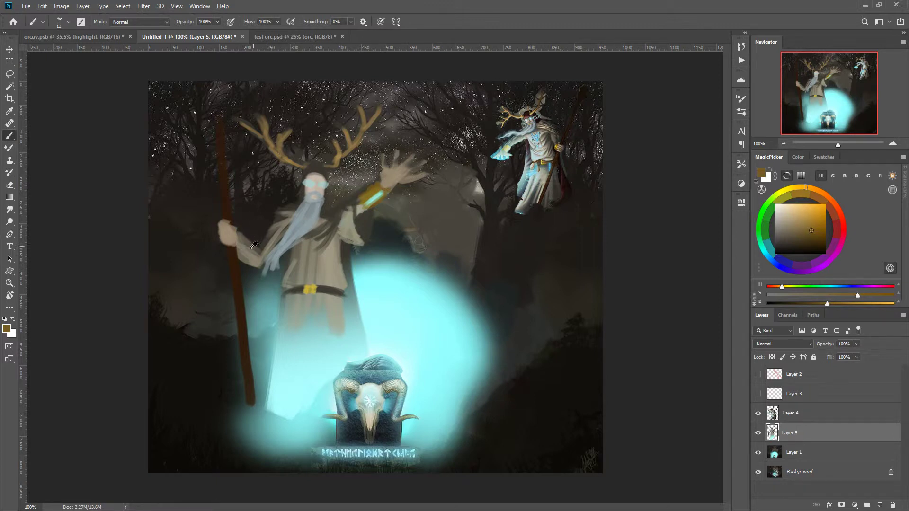
Paint a dark brown draped sleeve opening along the forearm that holds the staff.
{"action": "left_click", "coordinate": [363, 222], "text": "alt"}
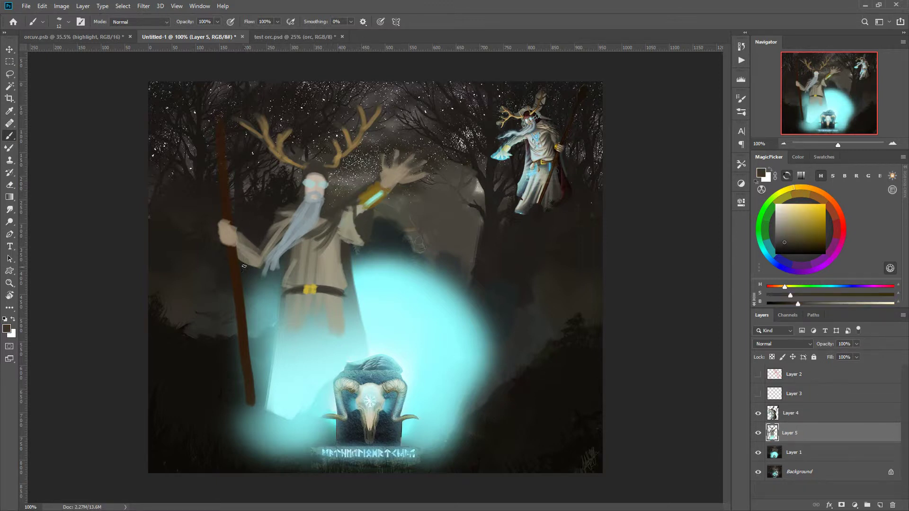
{"action": "left_click_drag", "start_coordinate": [251, 270], "coordinate": [252, 245]}
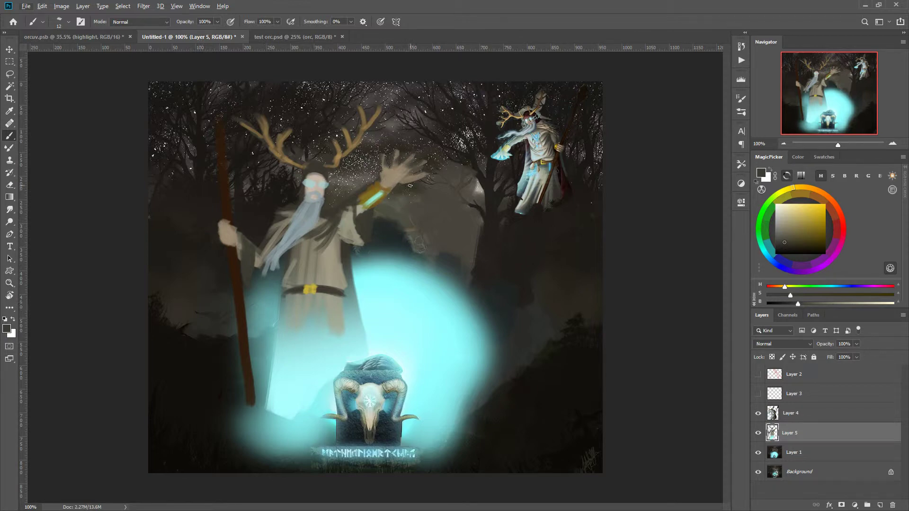
Erase parts of the raised hand's fingers, repaint them in the sampled skin tone, and shade them with darker brown.
{"action": "left_click", "coordinate": [412, 159]}
{"action": "key", "text": "e"}
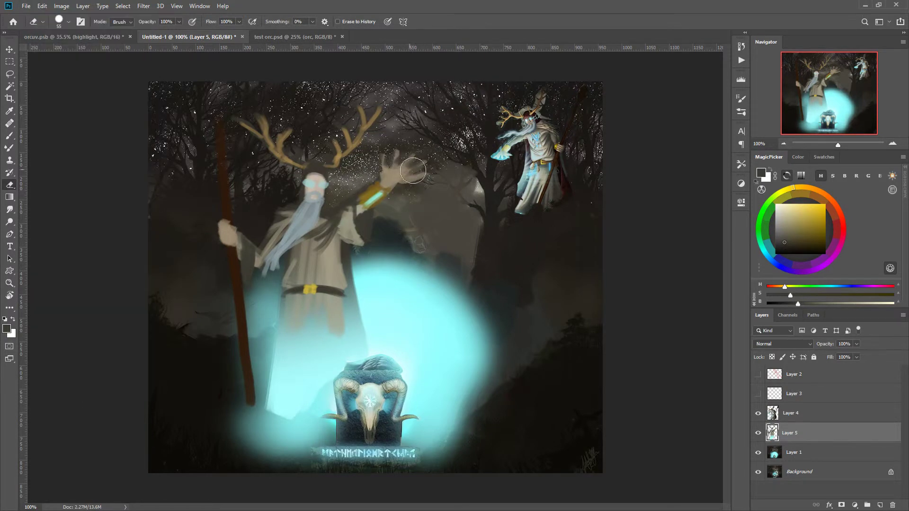
{"action": "mouse_move", "coordinate": [412, 170]}
{"action": "left_mouse_down"}
{"action": "mouse_move", "coordinate": [432, 187]}
{"action": "mouse_move", "coordinate": [415, 196]}
{"action": "mouse_move", "coordinate": [426, 184]}
{"action": "mouse_move", "coordinate": [396, 180]}
{"action": "left_mouse_up"}
{"action": "left_click", "coordinate": [395, 178]}
{"action": "left_click", "coordinate": [393, 187], "text": "alt"}
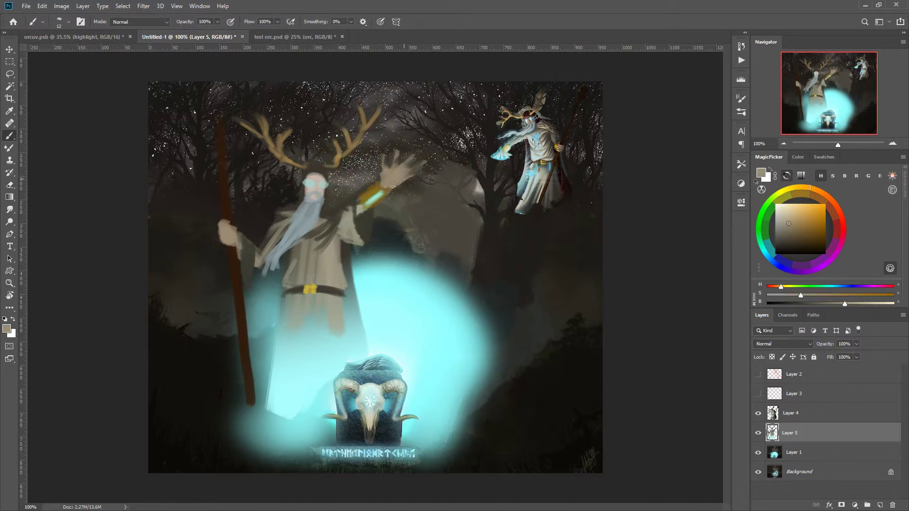
{"action": "left_click", "coordinate": [414, 166], "text": "alt"}
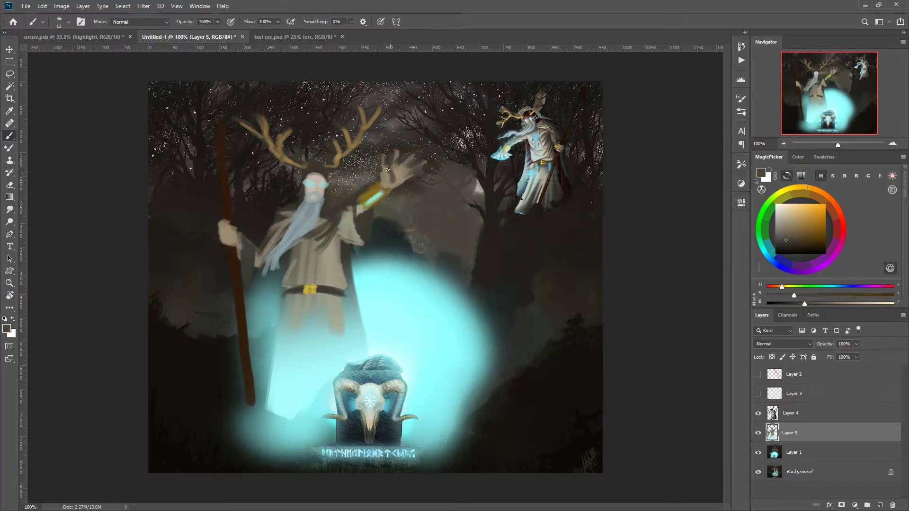
Paint bright cyan glow on the raised hand's palm and fingers, and pale cyan streaks flaring outward from both eyes.
{"action": "left_click", "coordinate": [408, 274], "text": "alt"}
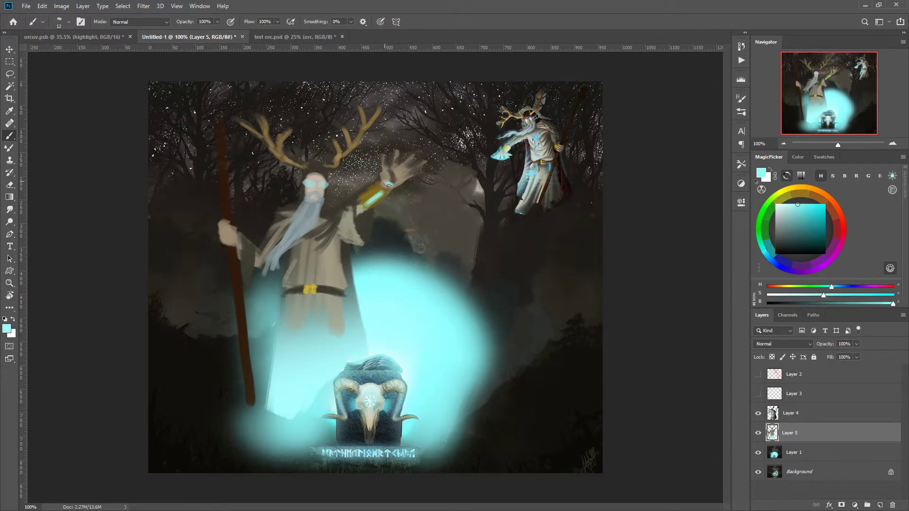
{"action": "mouse_move", "coordinate": [389, 185]}
{"action": "left_mouse_down"}
{"action": "mouse_move", "coordinate": [423, 175]}
{"action": "mouse_move", "coordinate": [423, 162]}
{"action": "mouse_move", "coordinate": [401, 167]}
{"action": "left_mouse_up"}
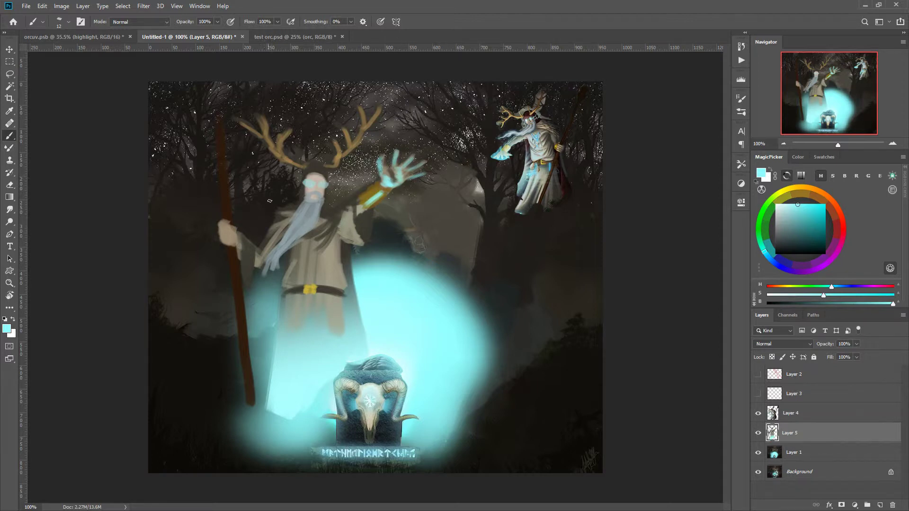
{"action": "left_click", "coordinate": [388, 349], "text": "alt"}
{"action": "mouse_move", "coordinate": [302, 181]}
{"action": "left_mouse_down"}
{"action": "mouse_move", "coordinate": [281, 176]}
{"action": "mouse_move", "coordinate": [351, 166]}
{"action": "left_mouse_up"}
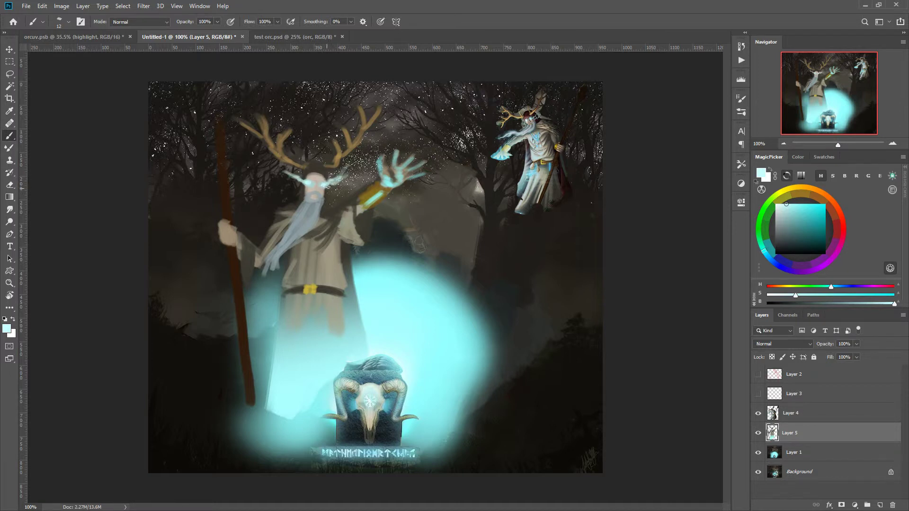
Paint a dark brown shadow along the hanging sleeve of the raised arm, using a colour sampled near it.
{"action": "left_click", "coordinate": [368, 224], "text": "alt"}
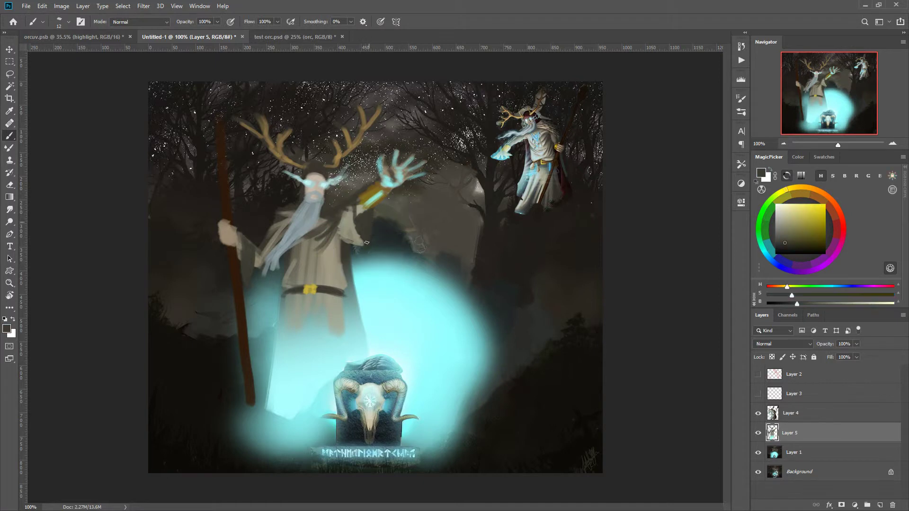
{"action": "mouse_move", "coordinate": [363, 254]}
{"action": "left_mouse_down"}
{"action": "mouse_move", "coordinate": [360, 267]}
{"action": "mouse_move", "coordinate": [357, 224]}
{"action": "mouse_move", "coordinate": [345, 260]}
{"action": "mouse_move", "coordinate": [353, 239]}
{"action": "left_mouse_up"}
{"action": "left_click", "coordinate": [350, 229], "text": "alt"}
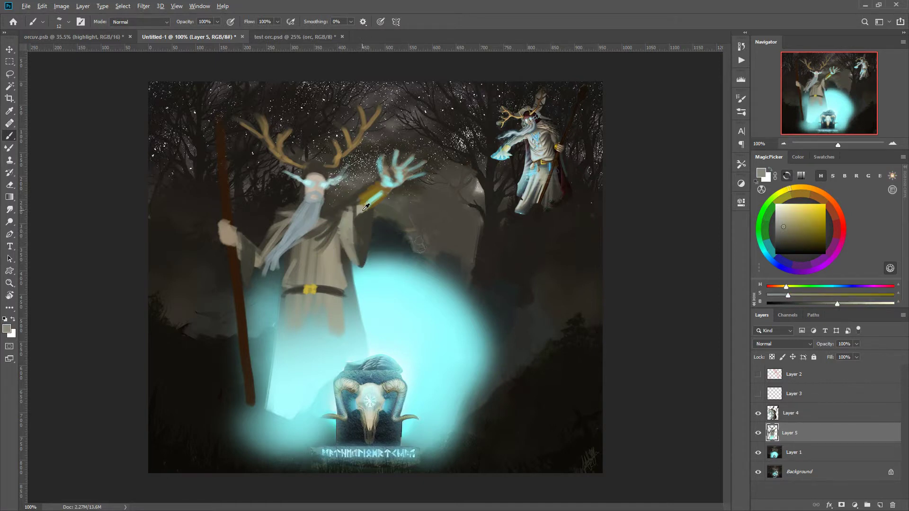
Sample pale cyan from the glow and paint a thin highlight along the full length of the staff.
{"action": "left_click", "coordinate": [388, 320], "text": "alt"}
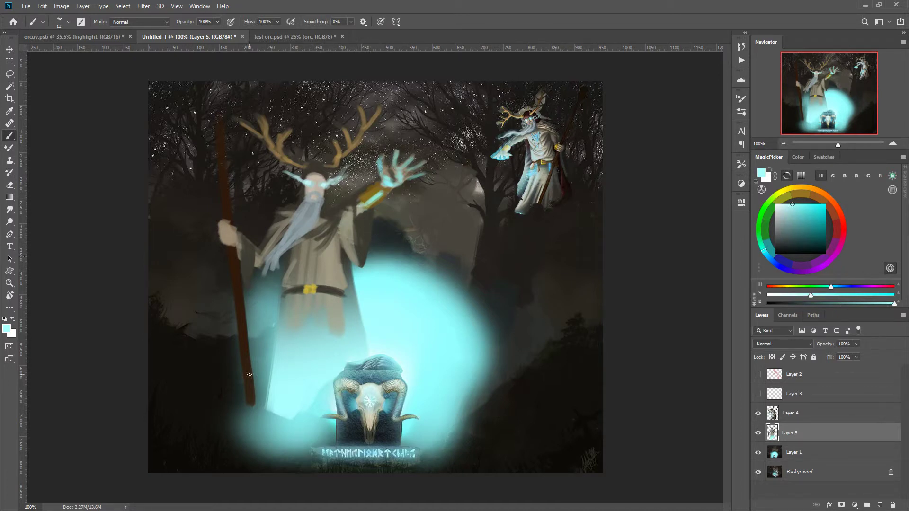
{"action": "left_click", "coordinate": [355, 351], "text": "alt"}
{"action": "left_click_drag", "start_coordinate": [221, 119], "coordinate": [250, 407]}
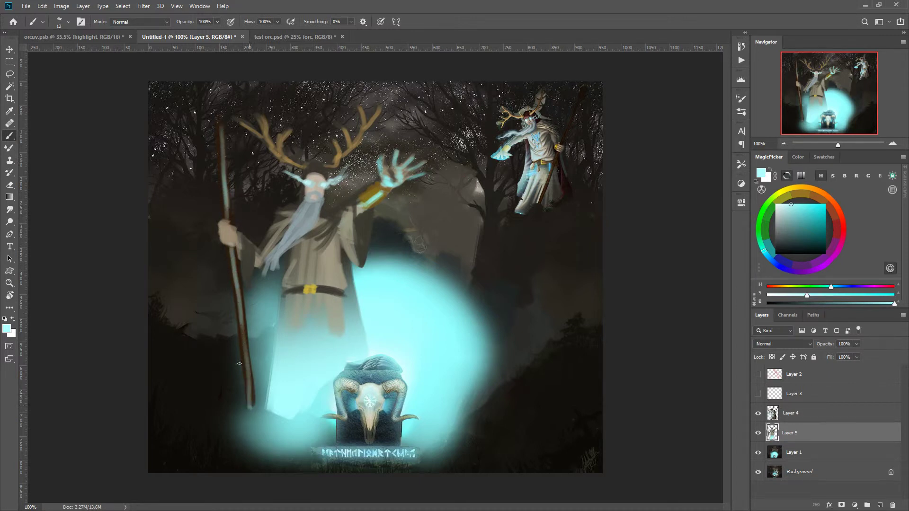
Set the chalk brush to 56 px and tint the lower robe below the belt with teal sampled from the glow.
{"action": "left_click", "coordinate": [390, 322], "text": "alt"}
{"action": "right_click", "coordinate": [390, 322]}
{"action": "left_click_drag", "start_coordinate": [385, 266], "coordinate": [394, 266]}
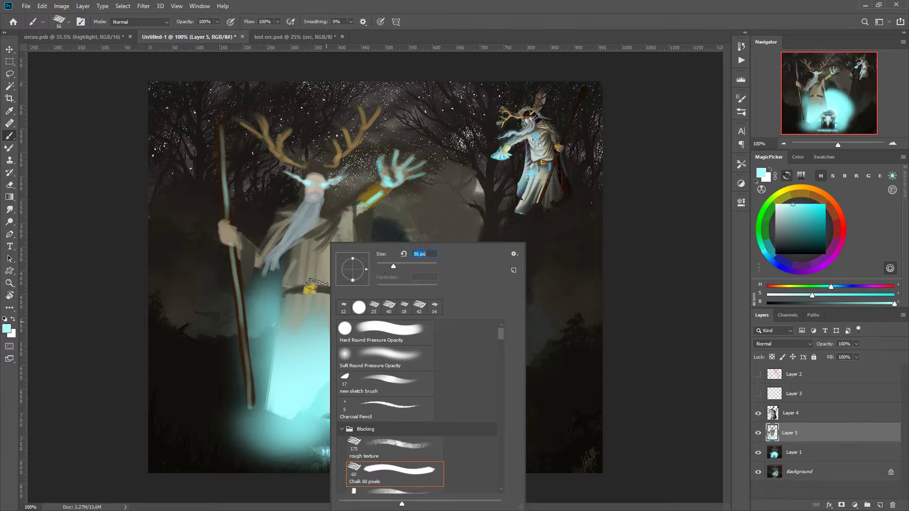
{"action": "left_click", "coordinate": [314, 328], "text": "alt"}
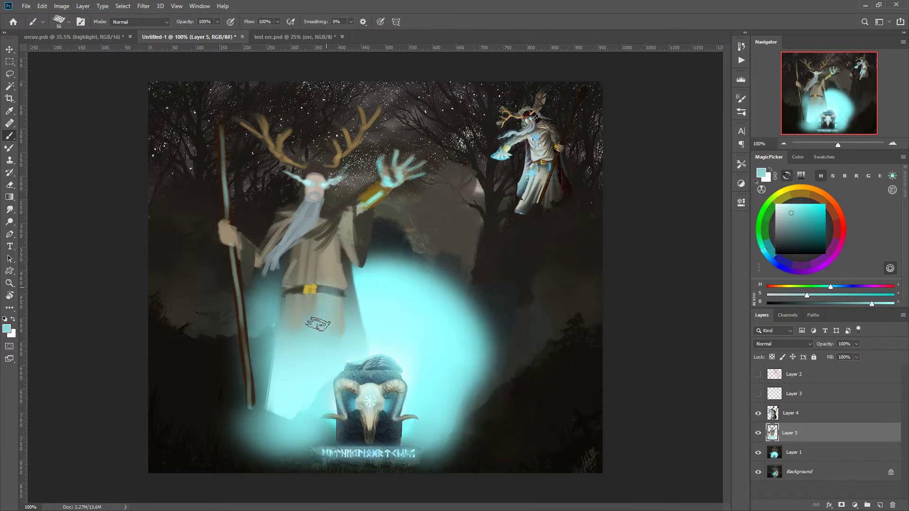
{"action": "mouse_move", "coordinate": [317, 324]}
{"action": "left_mouse_down"}
{"action": "mouse_move", "coordinate": [301, 280]}
{"action": "mouse_move", "coordinate": [291, 345]}
{"action": "mouse_move", "coordinate": [343, 312]}
{"action": "mouse_move", "coordinate": [374, 347]}
{"action": "left_mouse_up"}
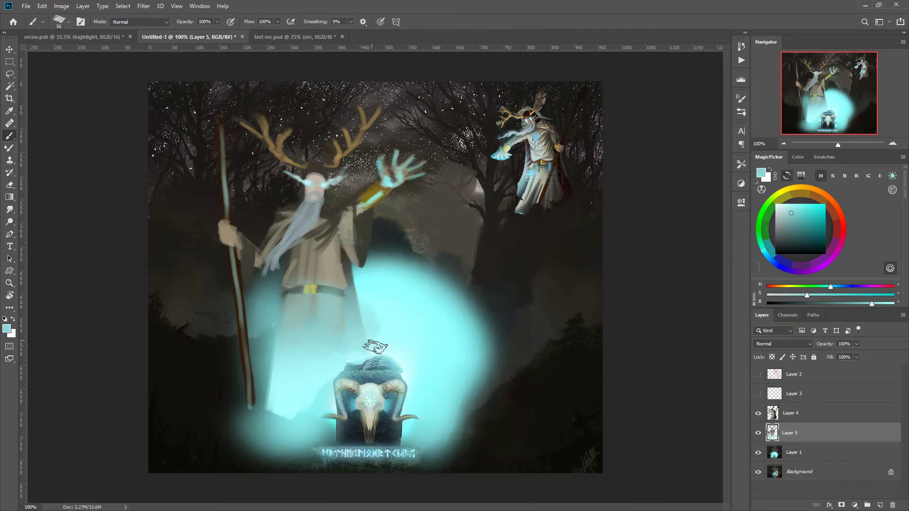
Block in the first cape folds sweeping away from the waist with a 28 px brush, in dark brown and sampled grey-teal.
{"action": "left_click", "coordinate": [348, 256], "text": "alt"}
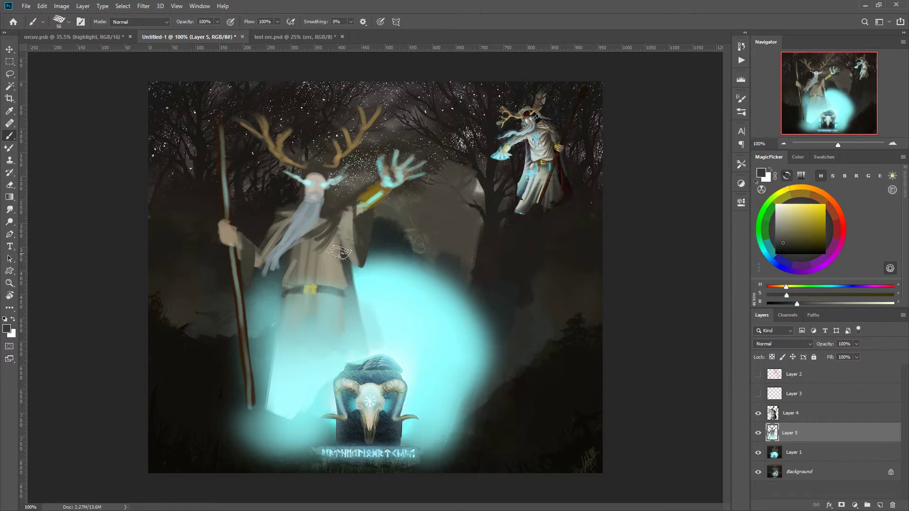
{"action": "right_click", "coordinate": [347, 264]}
{"action": "left_click", "coordinate": [402, 268]}
{"action": "left_click", "coordinate": [349, 267]}
{"action": "mouse_move", "coordinate": [348, 267]}
{"action": "left_mouse_down"}
{"action": "mouse_move", "coordinate": [387, 296]}
{"action": "mouse_move", "coordinate": [372, 298]}
{"action": "mouse_move", "coordinate": [380, 300]}
{"action": "left_mouse_up"}
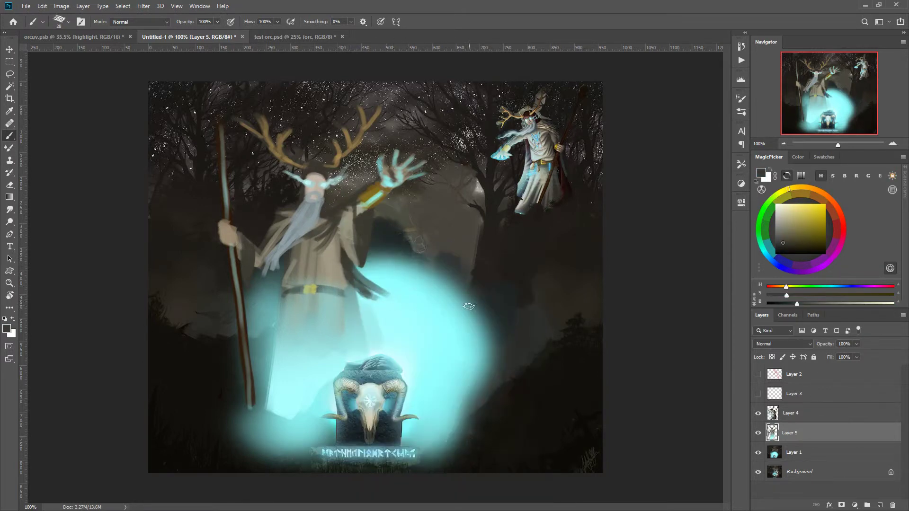
{"action": "right_click", "coordinate": [354, 289]}
{"action": "left_click", "coordinate": [353, 282]}
{"action": "left_click", "coordinate": [374, 287], "text": "alt"}
{"action": "mouse_move", "coordinate": [359, 282]}
{"action": "left_mouse_down"}
{"action": "mouse_move", "coordinate": [437, 304]}
{"action": "mouse_move", "coordinate": [367, 293]}
{"action": "mouse_move", "coordinate": [396, 321]}
{"action": "left_mouse_up"}
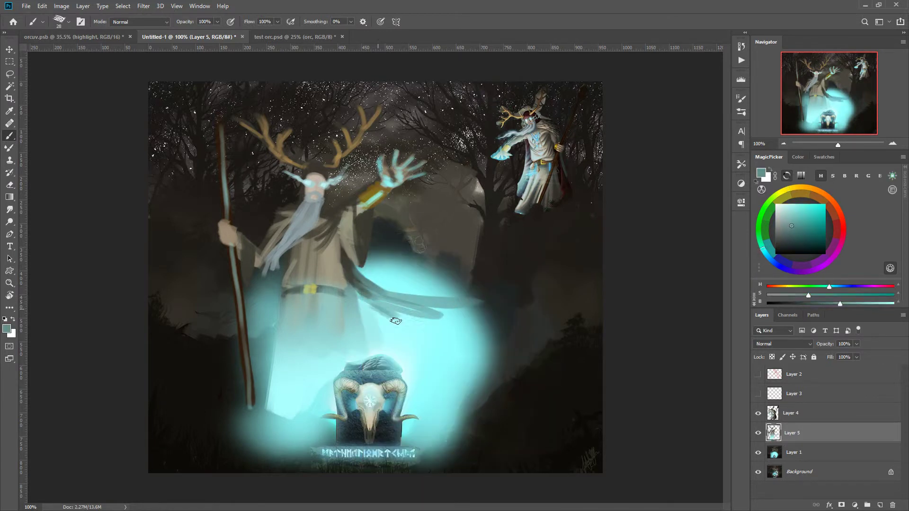
Set the brush to 105 px and fill in a large grey-teal cape billowing out from behind the figure.
{"action": "right_click", "coordinate": [374, 313]}
{"action": "left_click_drag", "start_coordinate": [436, 269], "coordinate": [453, 267]}
{"action": "left_click", "coordinate": [365, 300]}
{"action": "mouse_move", "coordinate": [365, 301]}
{"action": "left_mouse_down"}
{"action": "mouse_move", "coordinate": [379, 332]}
{"action": "mouse_move", "coordinate": [388, 321]}
{"action": "mouse_move", "coordinate": [480, 312]}
{"action": "mouse_move", "coordinate": [372, 304]}
{"action": "mouse_move", "coordinate": [500, 292]}
{"action": "mouse_move", "coordinate": [382, 324]}
{"action": "mouse_move", "coordinate": [458, 333]}
{"action": "mouse_move", "coordinate": [366, 333]}
{"action": "mouse_move", "coordinate": [369, 347]}
{"action": "mouse_move", "coordinate": [420, 354]}
{"action": "mouse_move", "coordinate": [398, 342]}
{"action": "mouse_move", "coordinate": [502, 337]}
{"action": "mouse_move", "coordinate": [445, 344]}
{"action": "mouse_move", "coordinate": [501, 313]}
{"action": "mouse_move", "coordinate": [443, 322]}
{"action": "mouse_move", "coordinate": [489, 302]}
{"action": "mouse_move", "coordinate": [434, 321]}
{"action": "mouse_move", "coordinate": [433, 355]}
{"action": "mouse_move", "coordinate": [502, 330]}
{"action": "mouse_move", "coordinate": [428, 363]}
{"action": "mouse_move", "coordinate": [381, 339]}
{"action": "mouse_move", "coordinate": [396, 352]}
{"action": "mouse_move", "coordinate": [373, 349]}
{"action": "mouse_move", "coordinate": [369, 304]}
{"action": "mouse_move", "coordinate": [374, 338]}
{"action": "mouse_move", "coordinate": [436, 357]}
{"action": "mouse_move", "coordinate": [513, 320]}
{"action": "mouse_move", "coordinate": [482, 355]}
{"action": "mouse_move", "coordinate": [567, 286]}
{"action": "mouse_move", "coordinate": [524, 311]}
{"action": "mouse_move", "coordinate": [560, 268]}
{"action": "mouse_move", "coordinate": [520, 300]}
{"action": "mouse_move", "coordinate": [541, 255]}
{"action": "mouse_move", "coordinate": [551, 285]}
{"action": "left_mouse_up"}
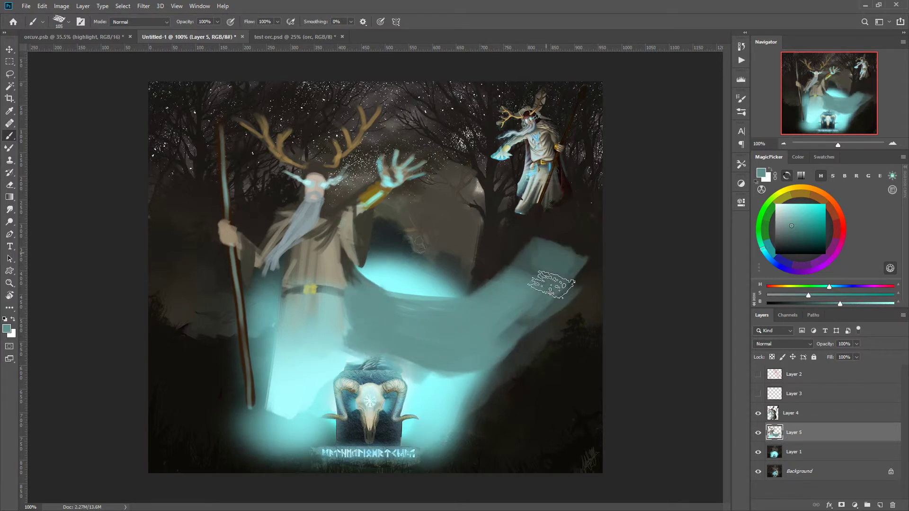
Erase the outer end and upper edge of the cape with a 55 px eraser to shape a clean pointed tip.
{"action": "right_click", "coordinate": [553, 319]}
{"action": "left_click", "coordinate": [578, 296]}
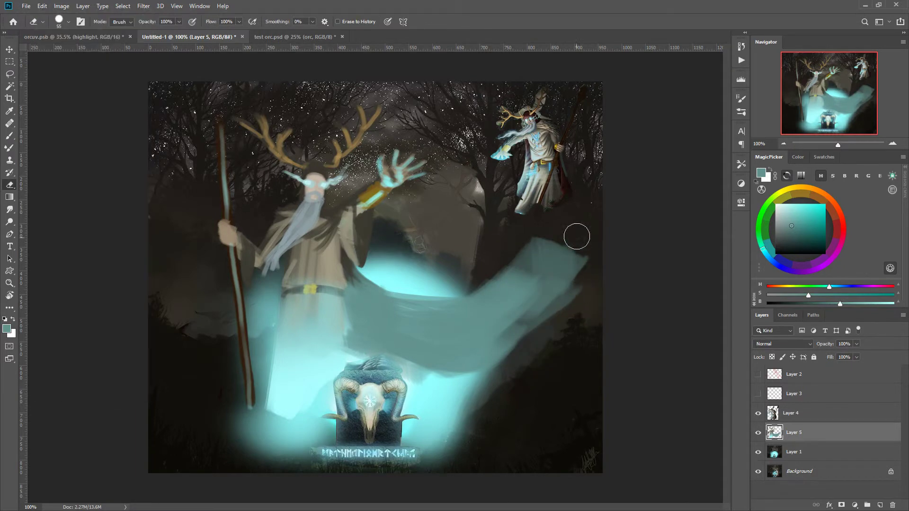
{"action": "mouse_move", "coordinate": [576, 237]}
{"action": "left_mouse_down"}
{"action": "mouse_move", "coordinate": [565, 336]}
{"action": "mouse_move", "coordinate": [573, 227]}
{"action": "mouse_move", "coordinate": [548, 341]}
{"action": "mouse_move", "coordinate": [528, 267]}
{"action": "mouse_move", "coordinate": [549, 221]}
{"action": "mouse_move", "coordinate": [549, 230]}
{"action": "mouse_move", "coordinate": [474, 264]}
{"action": "mouse_move", "coordinate": [530, 242]}
{"action": "mouse_move", "coordinate": [458, 275]}
{"action": "mouse_move", "coordinate": [529, 241]}
{"action": "mouse_move", "coordinate": [478, 279]}
{"action": "left_mouse_up"}
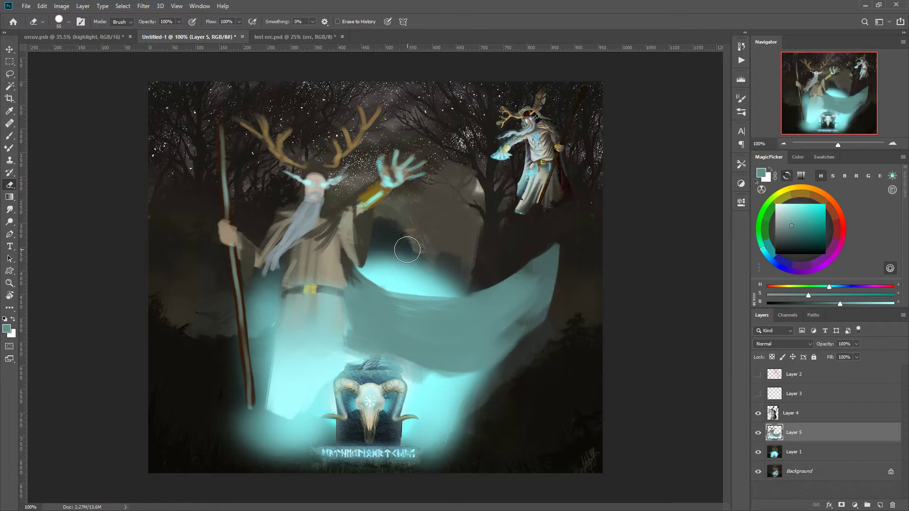
Examine the area where the cape meets the altar, hiding Layer 5 and showing it again for comparison.
{"action": "left_click", "coordinate": [374, 348]}
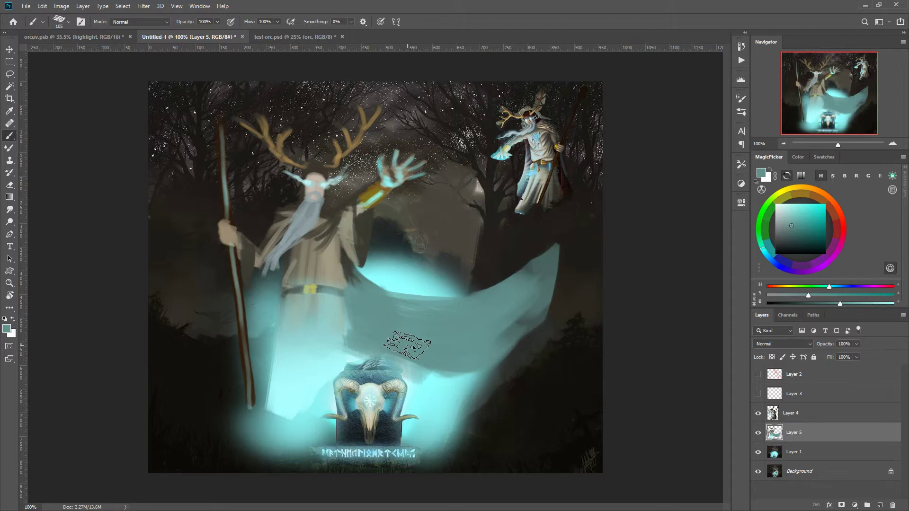
{"action": "left_click", "coordinate": [360, 355], "text": "alt"}
{"action": "right_click", "coordinate": [381, 359]}
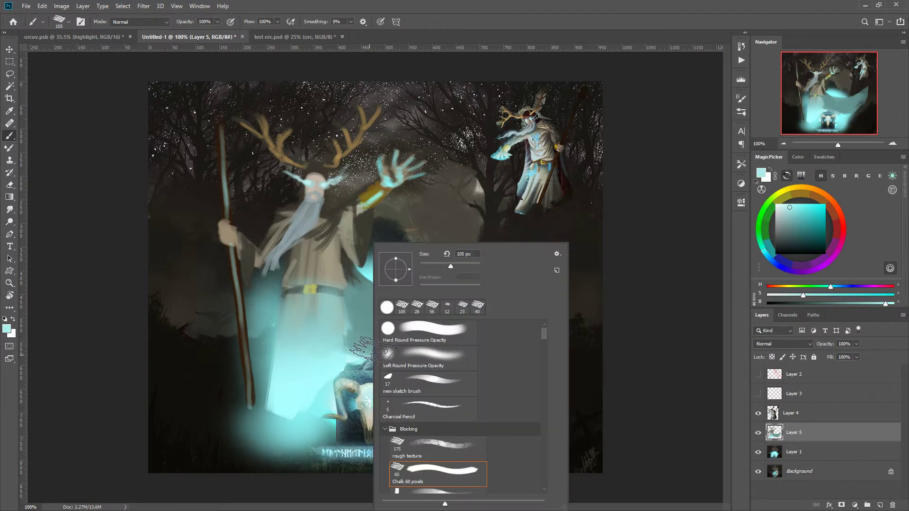
{"action": "left_click", "coordinate": [757, 432]}
{"action": "left_click", "coordinate": [758, 432]}
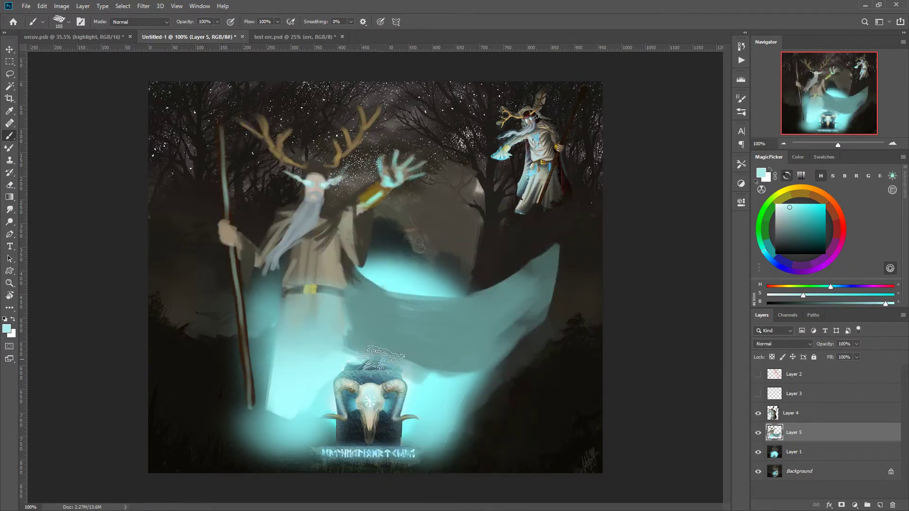
{"action": "middle_click", "coordinate": [356, 379]}
{"action": "left_click", "coordinate": [371, 369]}
{"action": "mouse_move", "coordinate": [371, 369]}
{"action": "left_mouse_down"}
{"action": "mouse_move", "coordinate": [391, 375]}
{"action": "mouse_move", "coordinate": [357, 376]}
{"action": "mouse_move", "coordinate": [394, 375]}
{"action": "mouse_move", "coordinate": [374, 366]}
{"action": "left_mouse_up"}
{"action": "middle_click", "coordinate": [374, 366]}
{"action": "left_click", "coordinate": [362, 322]}
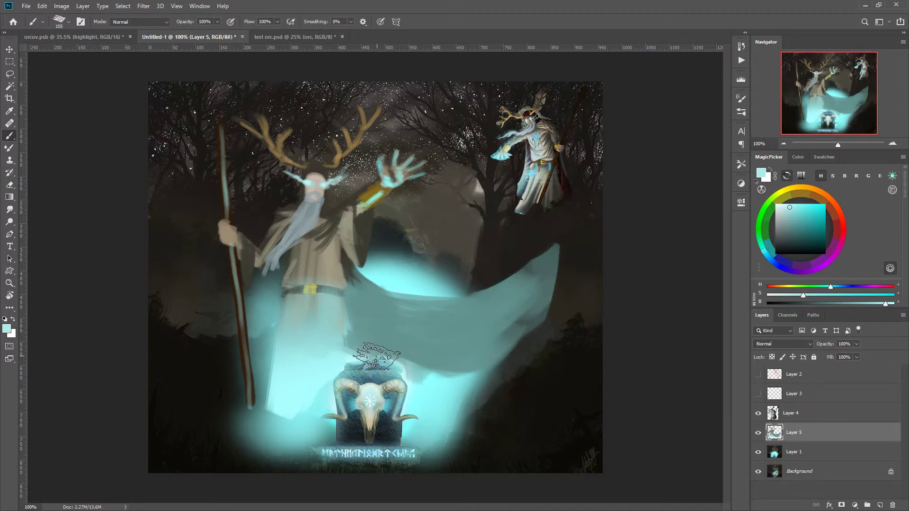
Paint a pale cyan bird with spread wings above the altar, using a 36 px brush and colour sampled from the glow.
{"action": "right_click", "coordinate": [381, 343]}
{"action": "left_click", "coordinate": [443, 266]}
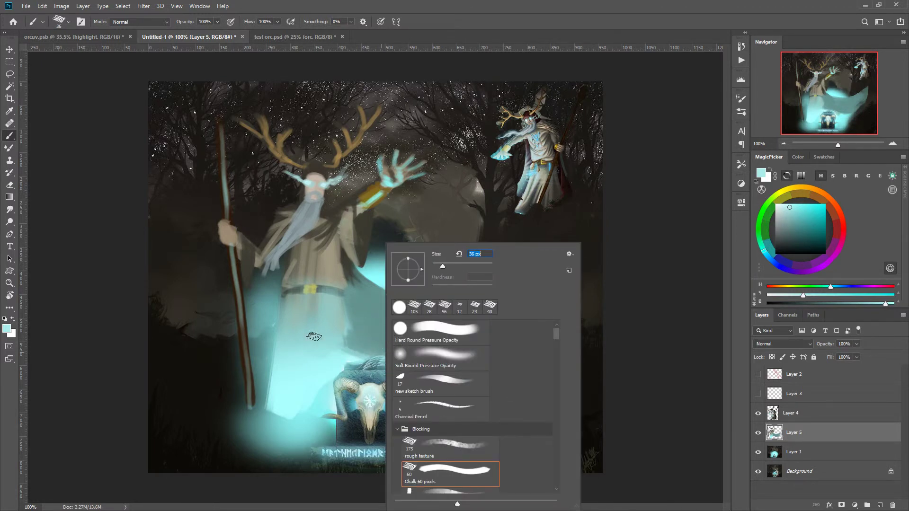
{"action": "left_click", "coordinate": [323, 351], "text": "alt"}
{"action": "mouse_move", "coordinate": [396, 317]}
{"action": "left_mouse_down"}
{"action": "mouse_move", "coordinate": [420, 303]}
{"action": "mouse_move", "coordinate": [388, 320]}
{"action": "mouse_move", "coordinate": [365, 299]}
{"action": "mouse_move", "coordinate": [388, 331]}
{"action": "mouse_move", "coordinate": [413, 316]}
{"action": "mouse_move", "coordinate": [388, 332]}
{"action": "mouse_move", "coordinate": [376, 320]}
{"action": "mouse_move", "coordinate": [382, 337]}
{"action": "mouse_move", "coordinate": [372, 336]}
{"action": "mouse_move", "coordinate": [385, 329]}
{"action": "mouse_move", "coordinate": [364, 322]}
{"action": "mouse_move", "coordinate": [400, 342]}
{"action": "mouse_move", "coordinate": [393, 332]}
{"action": "mouse_move", "coordinate": [368, 342]}
{"action": "mouse_move", "coordinate": [389, 336]}
{"action": "mouse_move", "coordinate": [360, 322]}
{"action": "left_mouse_up"}
{"action": "left_click", "coordinate": [399, 335], "text": "alt"}
{"action": "left_click", "coordinate": [389, 305], "text": "alt"}
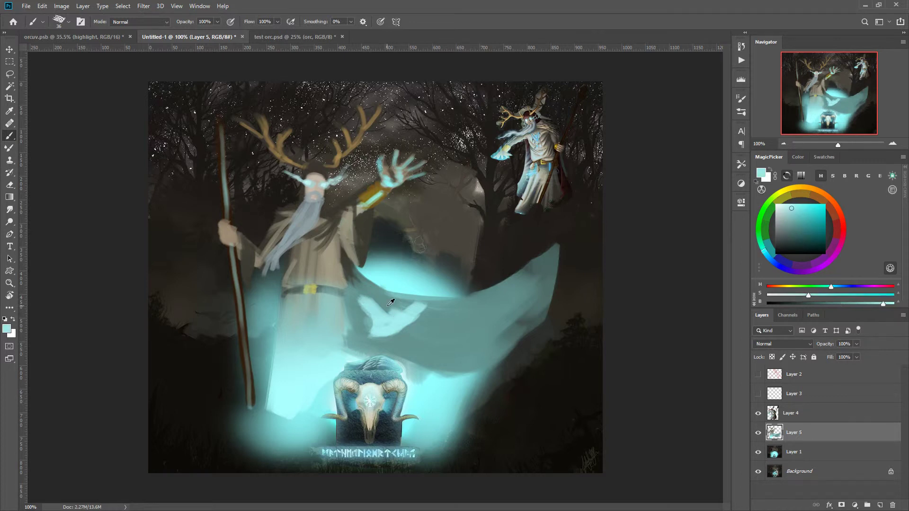
Outline the upper edges of the bird's wings in sampled dark brown with a 12 px brush.
{"action": "left_click", "coordinate": [360, 232], "text": "alt"}
{"action": "right_click", "coordinate": [374, 289]}
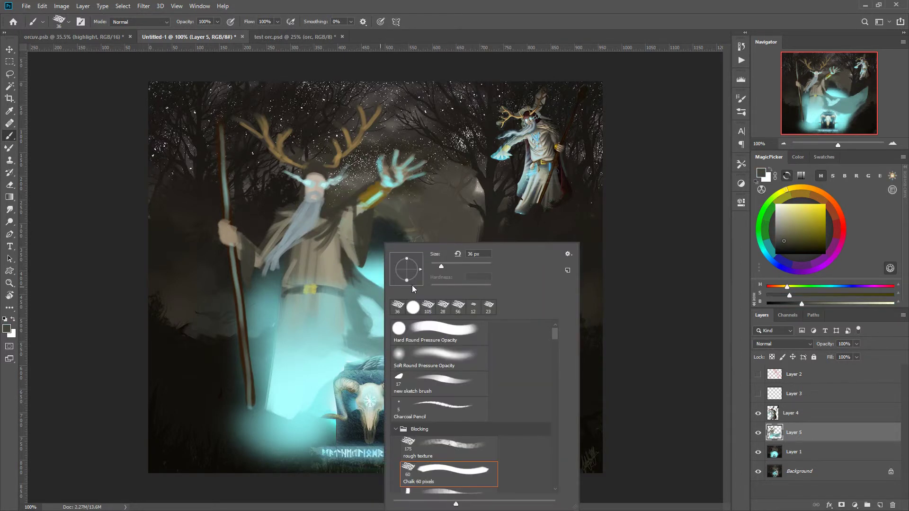
{"action": "left_click", "coordinate": [433, 264]}
{"action": "key", "text": "Return"}
{"action": "mouse_move", "coordinate": [371, 301]}
{"action": "left_mouse_down"}
{"action": "mouse_move", "coordinate": [390, 315]}
{"action": "mouse_move", "coordinate": [416, 303]}
{"action": "left_mouse_up"}
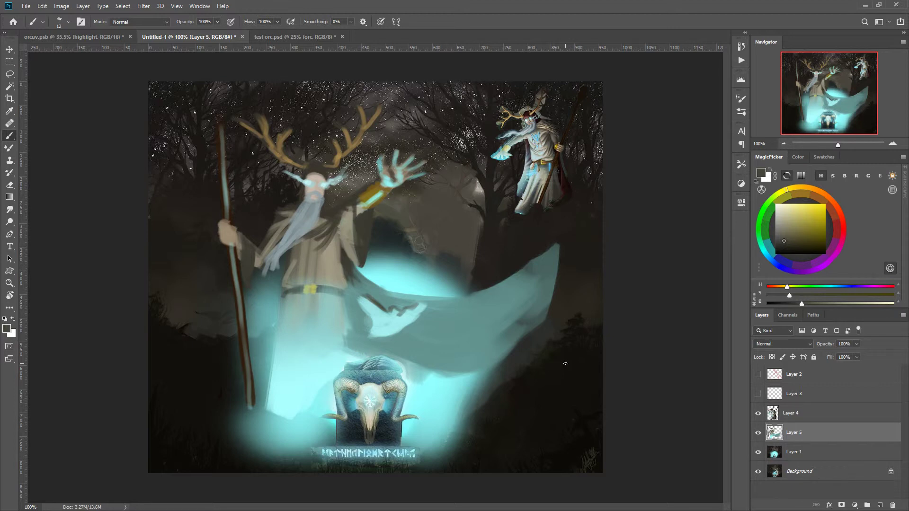
Paint teal light rays fanning out from the glow past the foot of the staff, using a 70 px brush.
{"action": "left_click", "coordinate": [266, 401], "text": "alt"}
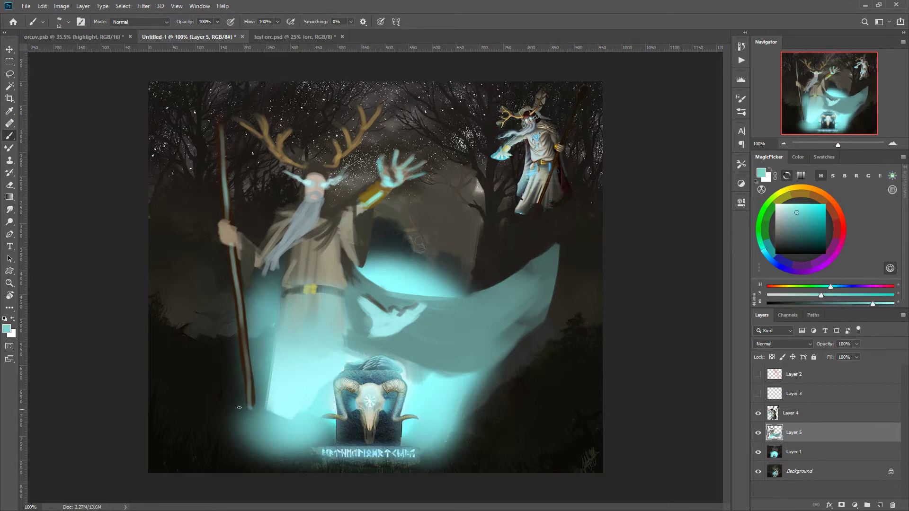
{"action": "right_click", "coordinate": [266, 401]}
{"action": "left_click", "coordinate": [226, 416]}
{"action": "left_click_drag", "start_coordinate": [157, 423], "coordinate": [262, 426]}
{"action": "left_click_drag", "start_coordinate": [161, 418], "coordinate": [265, 412]}
{"action": "left_click_drag", "start_coordinate": [151, 381], "coordinate": [281, 402]}
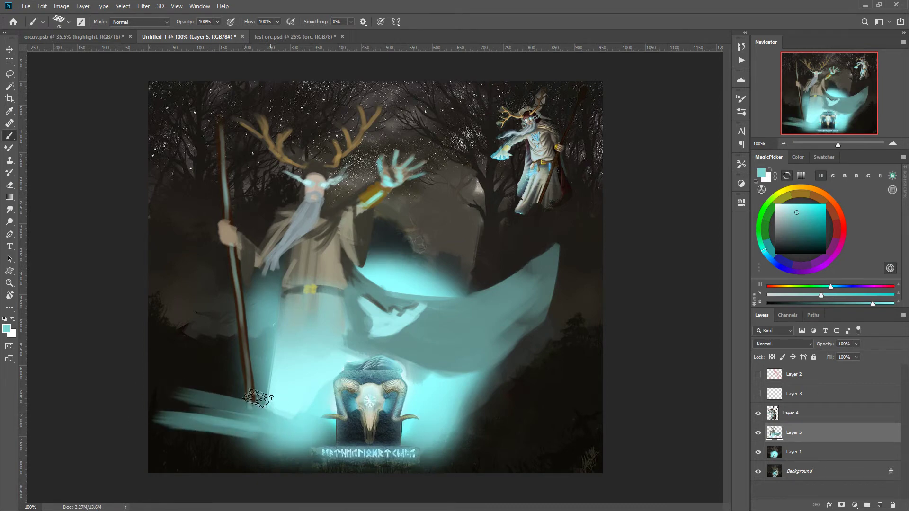
{"action": "left_click_drag", "start_coordinate": [159, 362], "coordinate": [280, 386]}
{"action": "left_click_drag", "start_coordinate": [148, 318], "coordinate": [291, 371]}
{"action": "left_click_drag", "start_coordinate": [190, 313], "coordinate": [289, 369]}
Add matching teal light rays fanning out from the altar on the cape side, reaching up to the cape's lower edge.
{"action": "left_click_drag", "start_coordinate": [440, 441], "coordinate": [589, 438]}
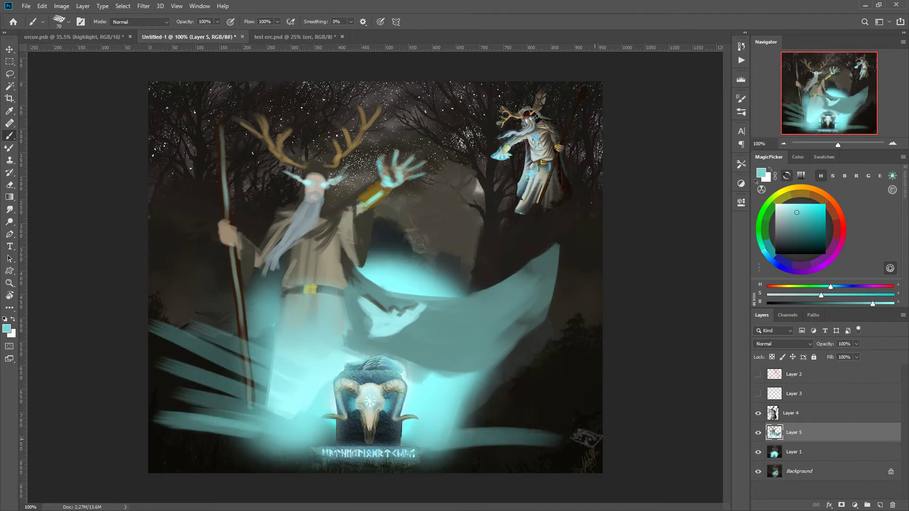
{"action": "mouse_move", "coordinate": [452, 426]}
{"action": "left_mouse_down"}
{"action": "mouse_move", "coordinate": [601, 419]}
{"action": "mouse_move", "coordinate": [604, 367]}
{"action": "left_mouse_up"}
{"action": "left_click_drag", "start_coordinate": [431, 403], "coordinate": [543, 353]}
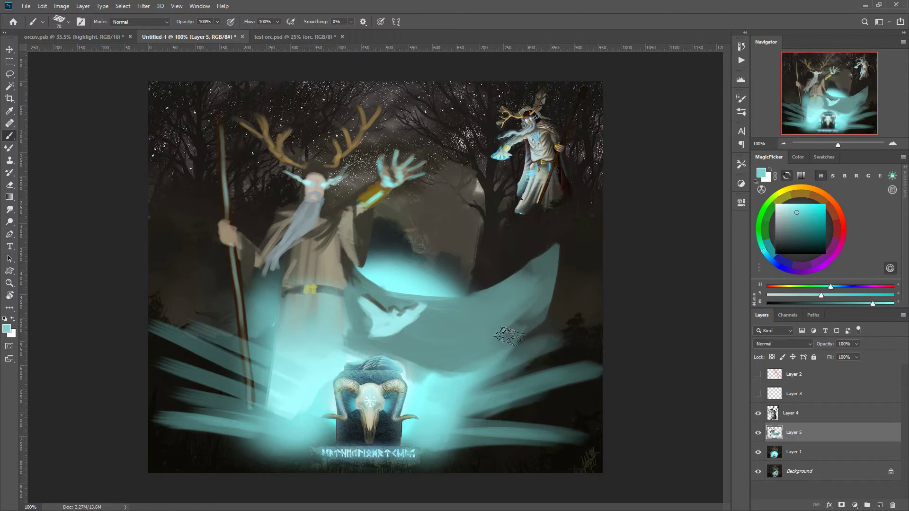
{"action": "left_click_drag", "start_coordinate": [440, 379], "coordinate": [566, 333]}
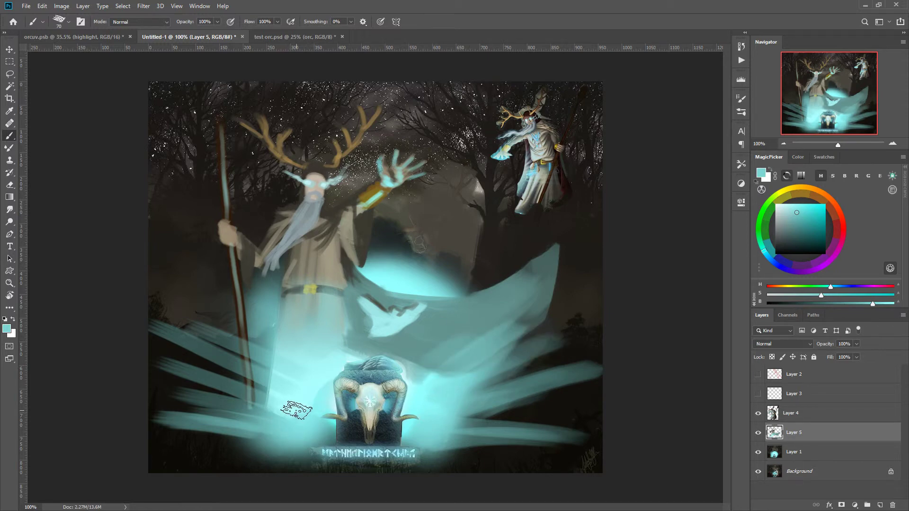
Paint a golden-brown fur collar over both shoulders with a 32 px brush, using brown sampled from the antlers.
{"action": "left_click", "coordinate": [547, 125], "text": "alt"}
{"action": "right_click", "coordinate": [296, 205]}
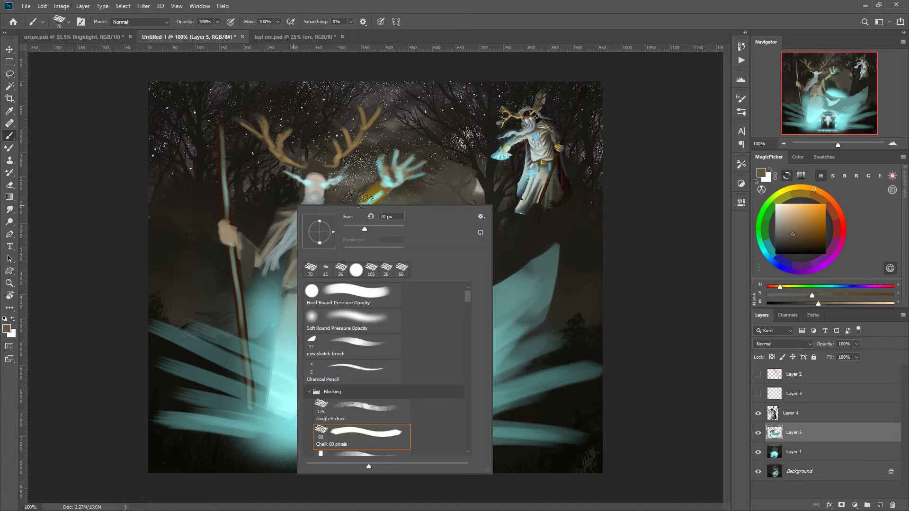
{"action": "left_click_drag", "start_coordinate": [361, 231], "coordinate": [353, 230]}
{"action": "key", "text": "Return"}
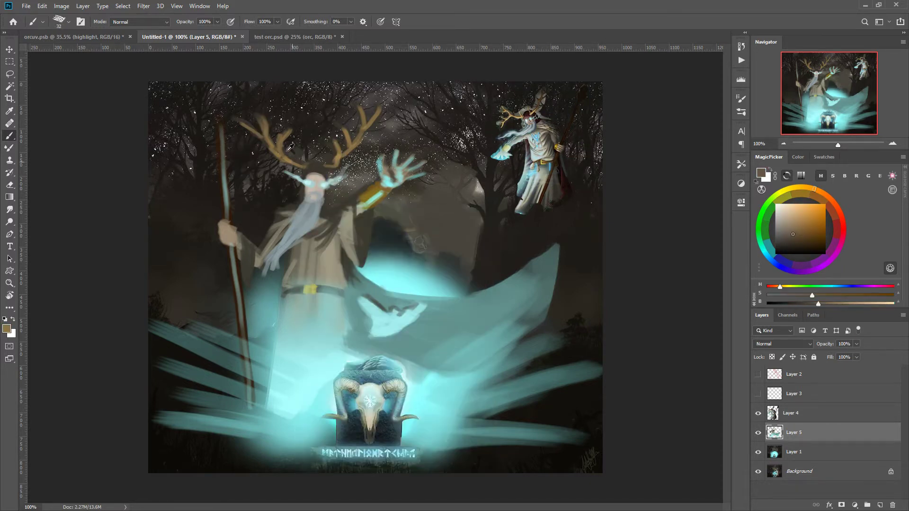
{"action": "left_click", "coordinate": [291, 148], "text": "alt"}
{"action": "left_click_drag", "start_coordinate": [286, 208], "coordinate": [261, 218]}
{"action": "mouse_move", "coordinate": [328, 208]}
{"action": "left_mouse_down"}
{"action": "mouse_move", "coordinate": [354, 196]}
{"action": "mouse_move", "coordinate": [343, 220]}
{"action": "left_mouse_up"}
{"action": "left_click", "coordinate": [331, 216], "text": "alt"}
{"action": "left_click", "coordinate": [338, 220], "text": "alt"}
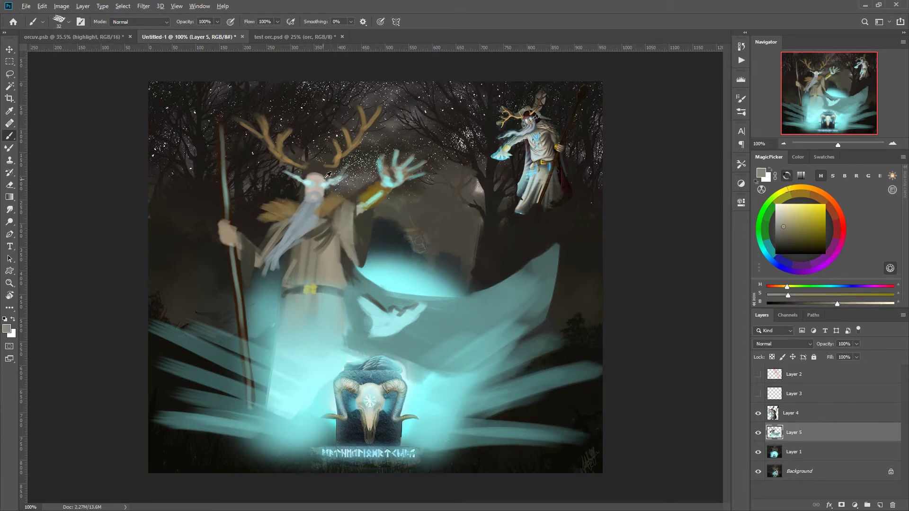
{"action": "left_click", "coordinate": [339, 199], "text": "alt"}
{"action": "mouse_move", "coordinate": [259, 213]}
{"action": "left_mouse_down"}
{"action": "mouse_move", "coordinate": [278, 223]}
{"action": "mouse_move", "coordinate": [272, 197]}
{"action": "left_mouse_up"}
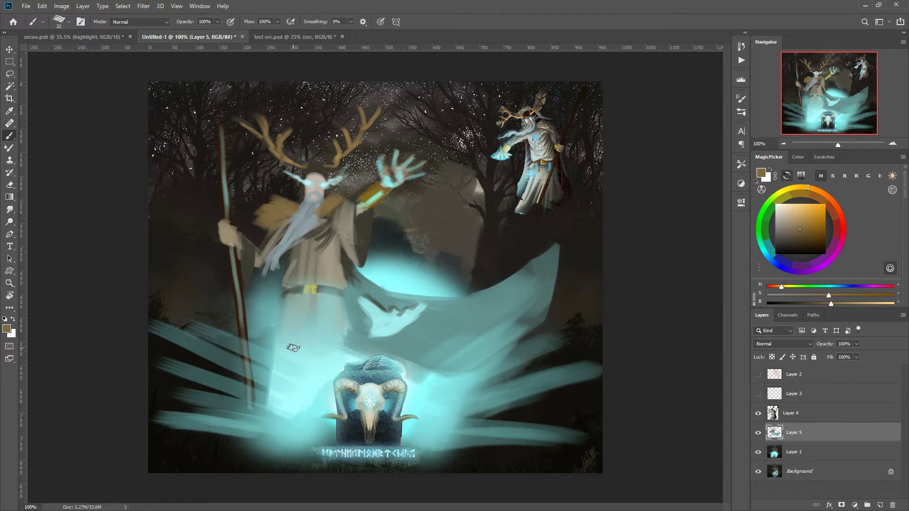
Toggle layer visibility to compare the original painting with the new figure, leaving Layers 1 and 5 shown and Layer 4 hidden.
{"action": "left_click", "coordinate": [758, 433]}
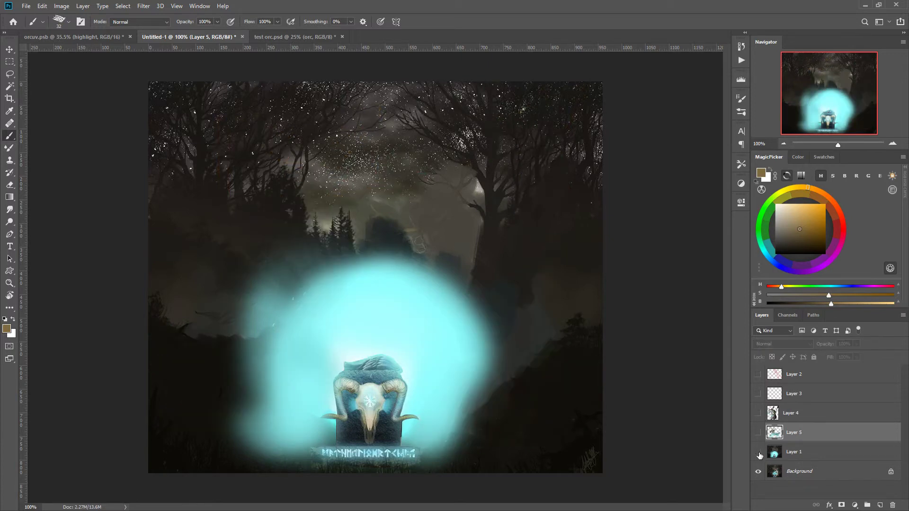
{"action": "left_click", "coordinate": [758, 452]}
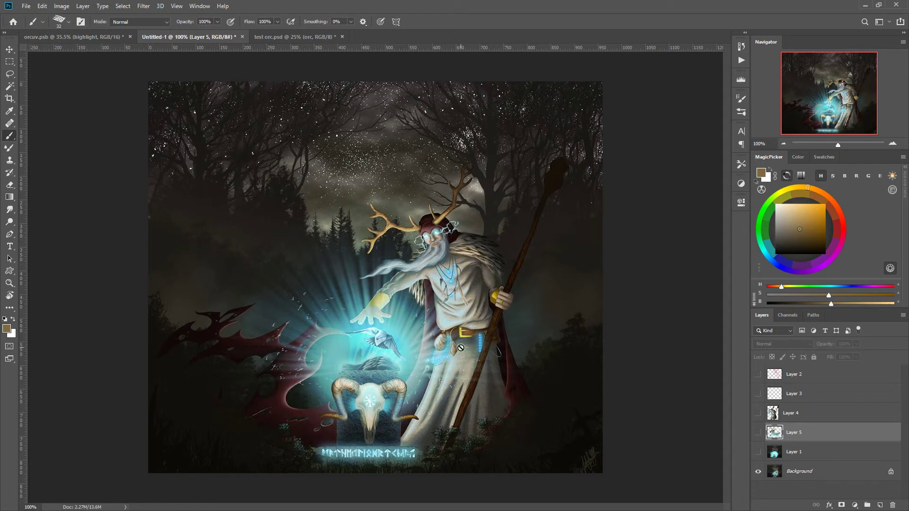
{"action": "left_click", "coordinate": [758, 413]}
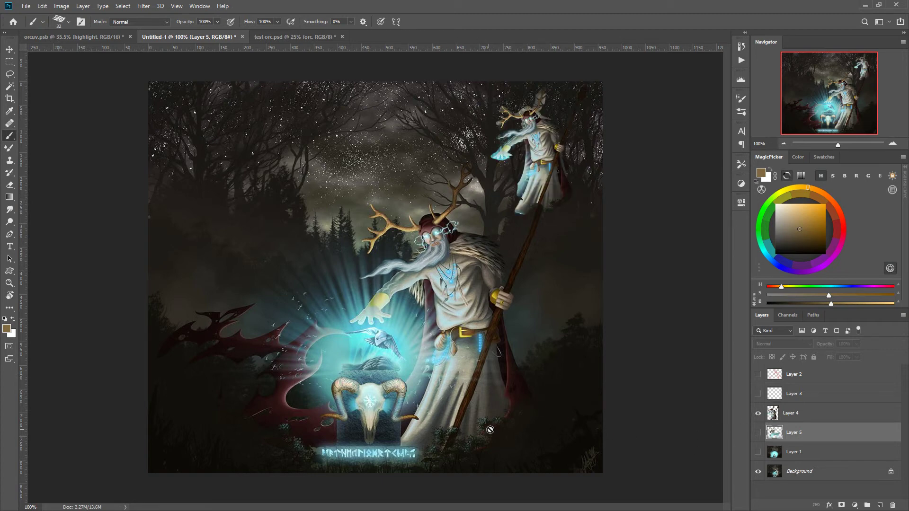
{"action": "left_click", "coordinate": [758, 413]}
{"action": "left_click", "coordinate": [758, 452]}
{"action": "left_click", "coordinate": [758, 433]}
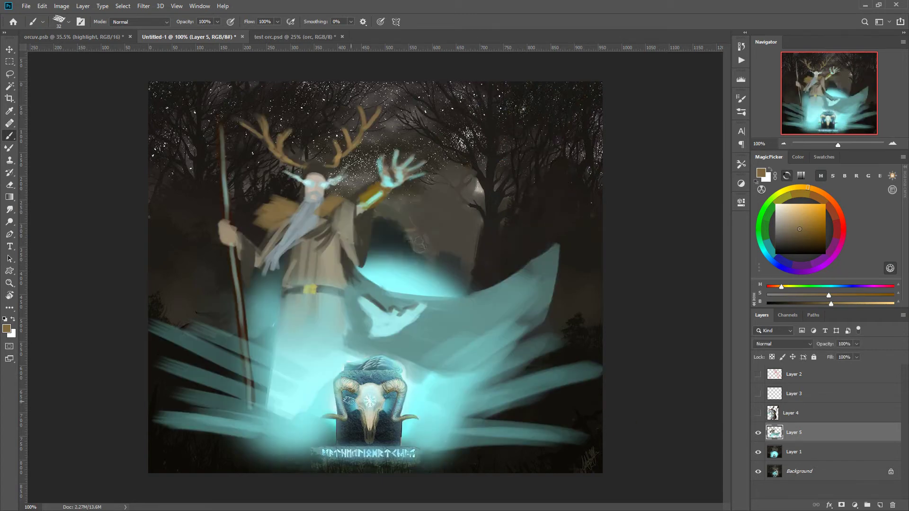
Paint dark brown fold lines across the robe's chest and down the skirt below the belt with a 17 px brush.
{"action": "left_click", "coordinate": [321, 228], "text": "alt"}
{"action": "right_click", "coordinate": [321, 228]}
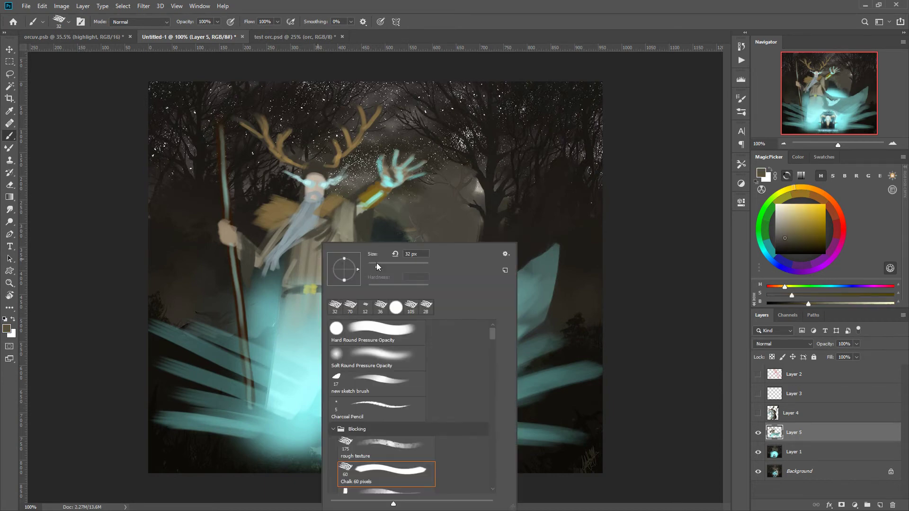
{"action": "left_click_drag", "start_coordinate": [379, 268], "coordinate": [373, 268]}
{"action": "left_click", "coordinate": [335, 220]}
{"action": "mouse_move", "coordinate": [335, 220]}
{"action": "left_mouse_down"}
{"action": "mouse_move", "coordinate": [349, 257]}
{"action": "mouse_move", "coordinate": [311, 284]}
{"action": "mouse_move", "coordinate": [315, 253]}
{"action": "mouse_move", "coordinate": [333, 252]}
{"action": "mouse_move", "coordinate": [309, 272]}
{"action": "mouse_move", "coordinate": [340, 264]}
{"action": "mouse_move", "coordinate": [316, 283]}
{"action": "mouse_move", "coordinate": [324, 283]}
{"action": "mouse_move", "coordinate": [288, 274]}
{"action": "mouse_move", "coordinate": [286, 283]}
{"action": "mouse_move", "coordinate": [292, 242]}
{"action": "mouse_move", "coordinate": [302, 297]}
{"action": "mouse_move", "coordinate": [278, 351]}
{"action": "left_mouse_up"}
{"action": "mouse_move", "coordinate": [283, 298]}
{"action": "left_mouse_down"}
{"action": "mouse_move", "coordinate": [272, 378]}
{"action": "mouse_move", "coordinate": [310, 298]}
{"action": "mouse_move", "coordinate": [310, 338]}
{"action": "left_mouse_up"}
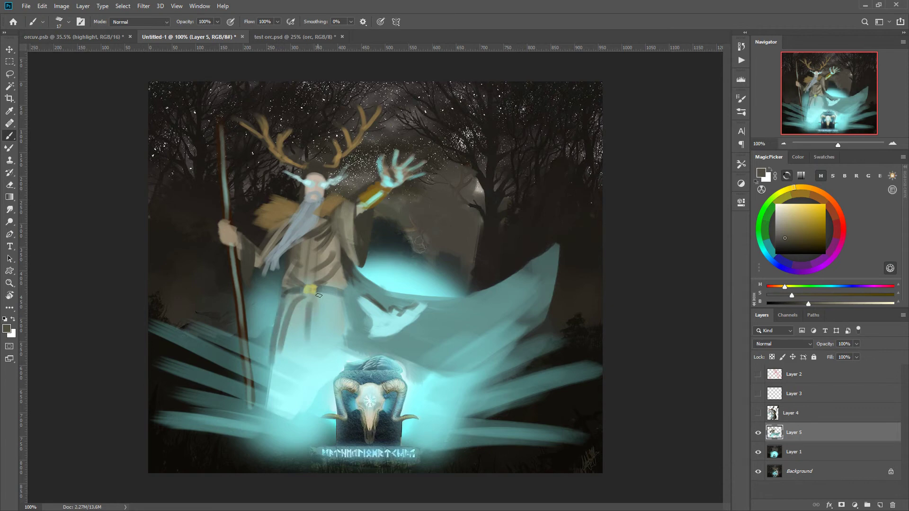
{"action": "left_click_drag", "start_coordinate": [319, 295], "coordinate": [327, 329]}
{"action": "left_click_drag", "start_coordinate": [333, 294], "coordinate": [348, 353]}
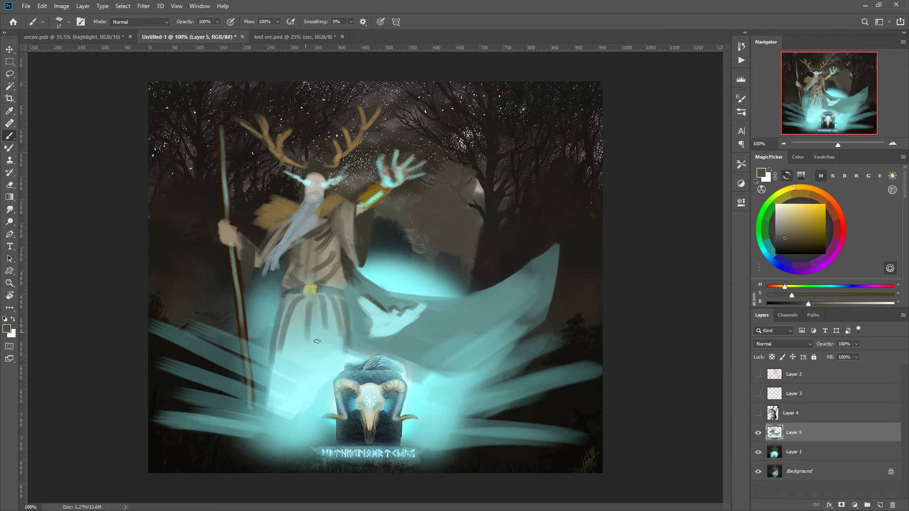
Paint light teal strokes between the dark folds of the skirt, using colour sampled from the robe.
{"action": "left_click", "coordinate": [336, 325], "text": "alt"}
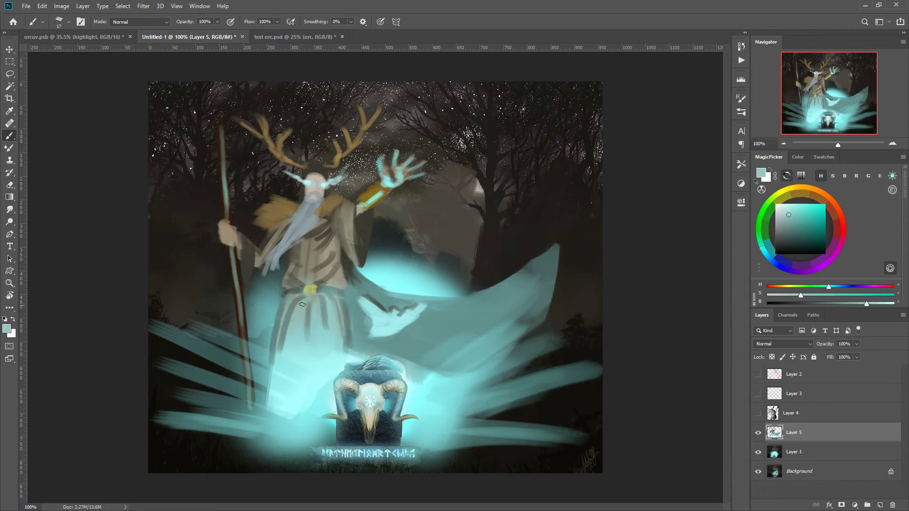
{"action": "mouse_move", "coordinate": [291, 310]}
{"action": "left_mouse_down"}
{"action": "mouse_move", "coordinate": [286, 338]}
{"action": "mouse_move", "coordinate": [274, 344]}
{"action": "left_mouse_up"}
{"action": "left_click_drag", "start_coordinate": [337, 301], "coordinate": [347, 350]}
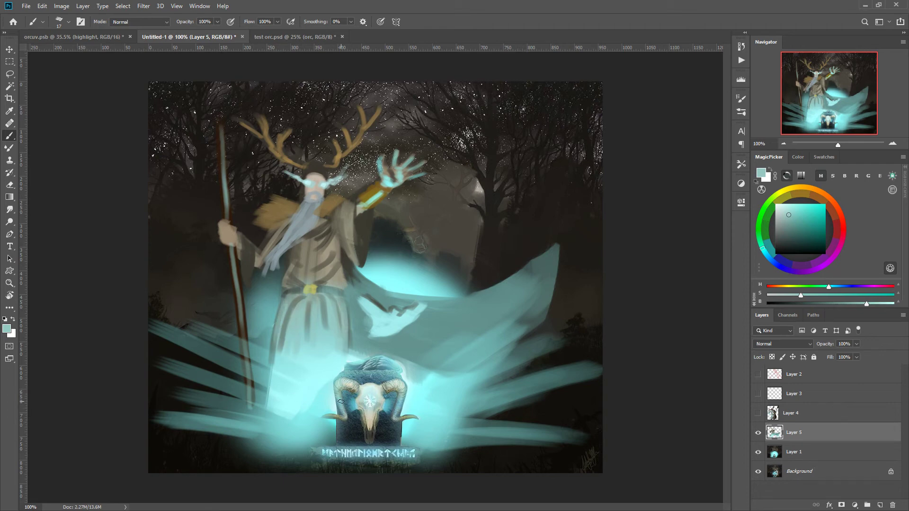